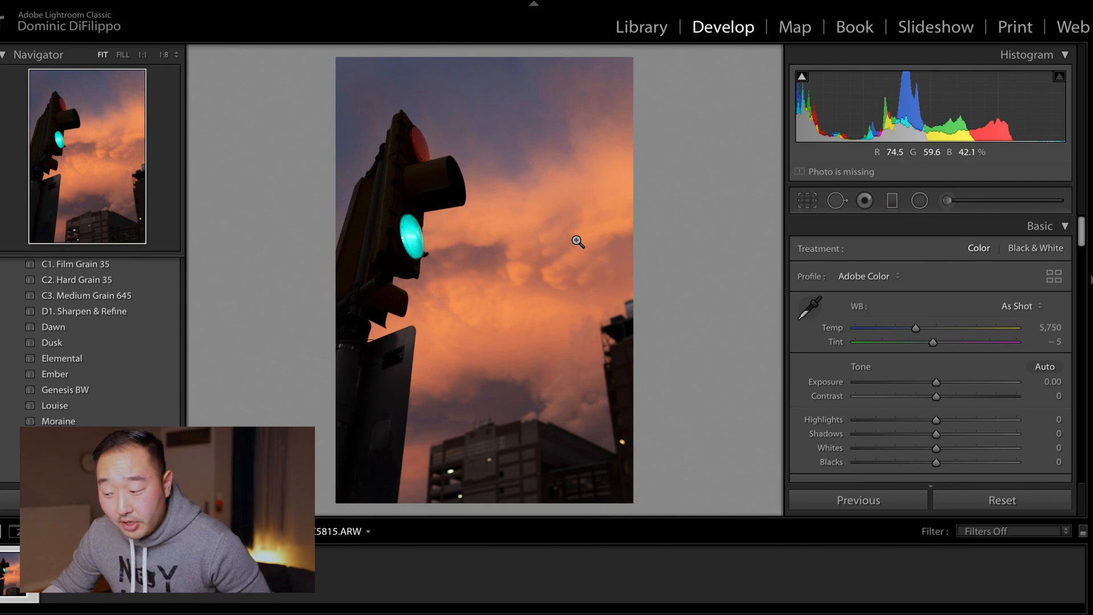
Step: Enable lens profile corrections for the photo
scroll(1012, 328, down, 10)
scroll(1009, 332, down, 12)
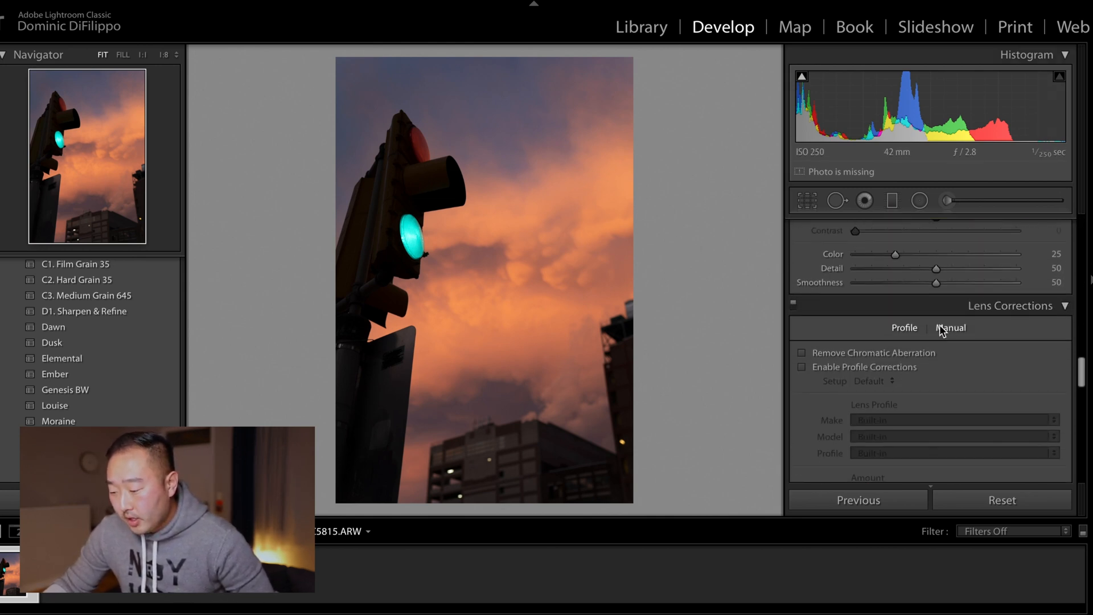
click(802, 367)
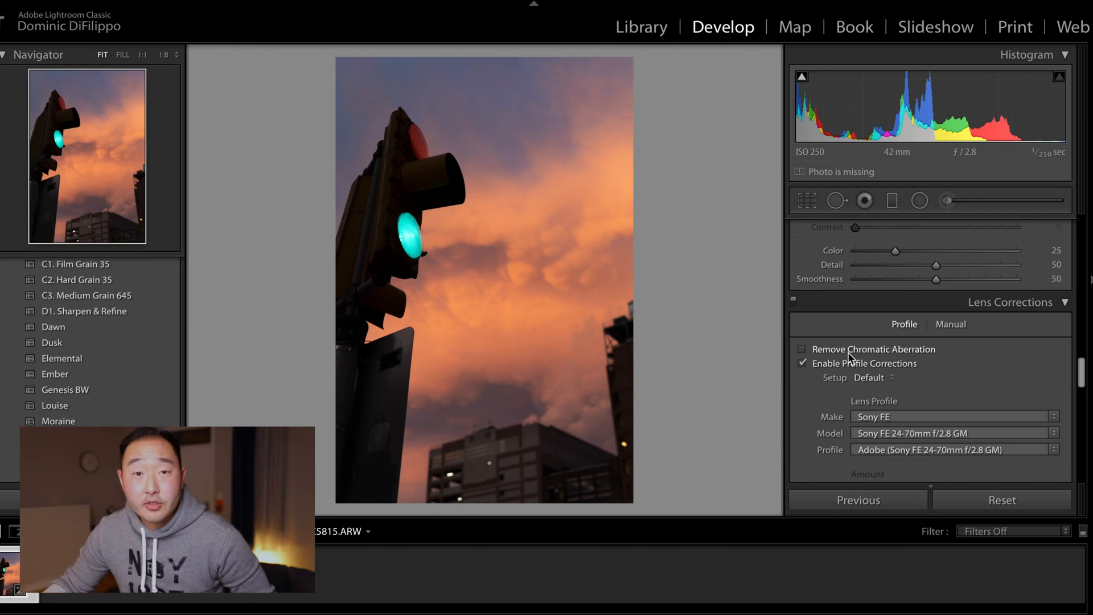
Step: Crop the photo to a 4 x 5 / 8 x 10 aspect ratio and reposition the crop frame
scroll(873, 352, up, 5)
scroll(872, 357, up, 10)
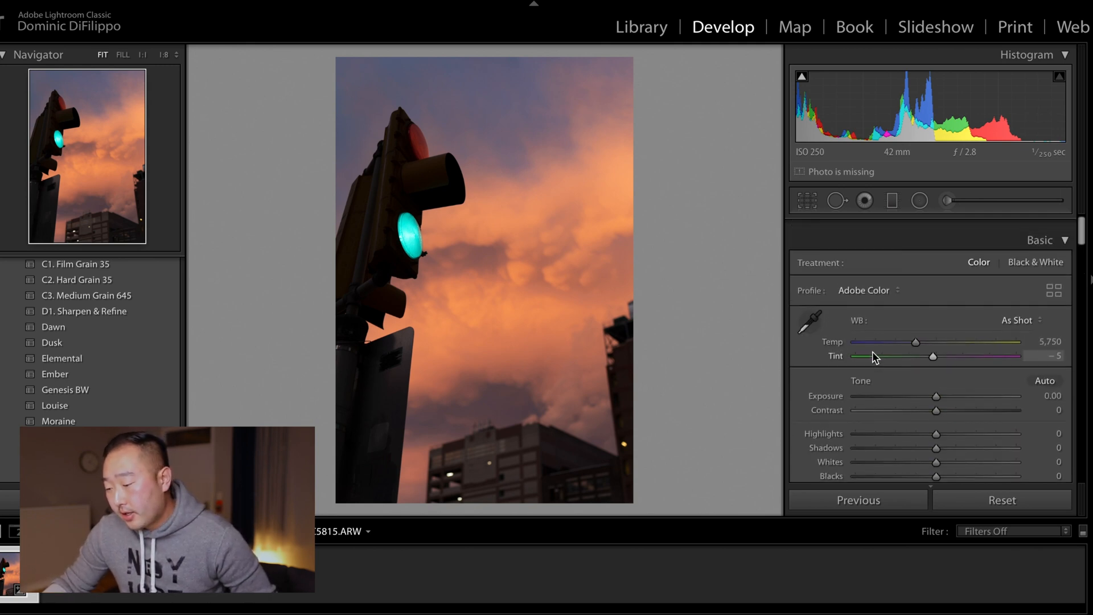
click(808, 203)
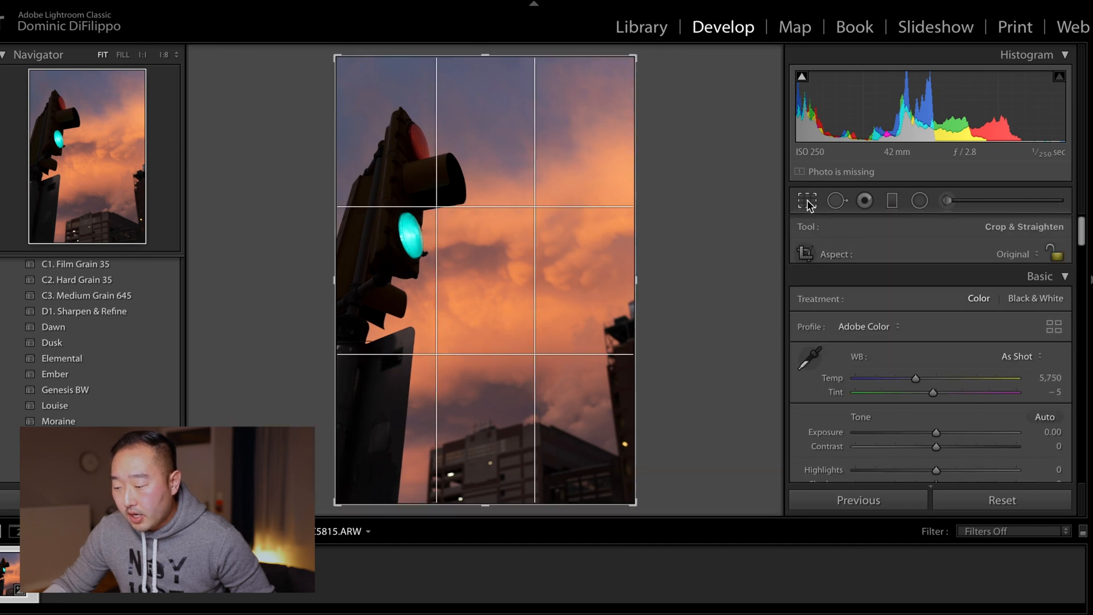
click(1021, 259)
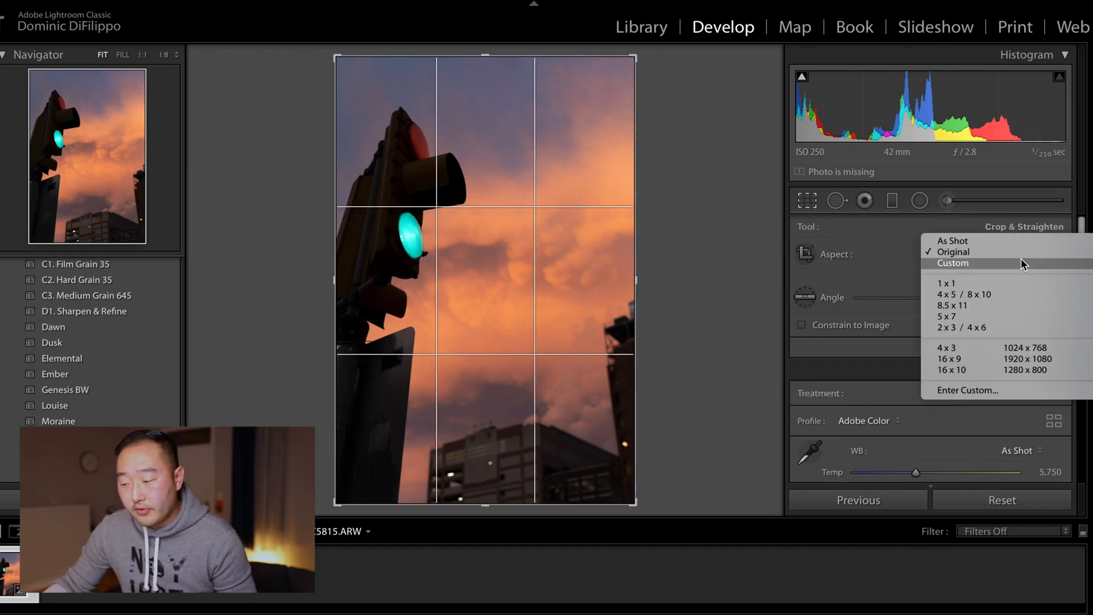
click(1006, 293)
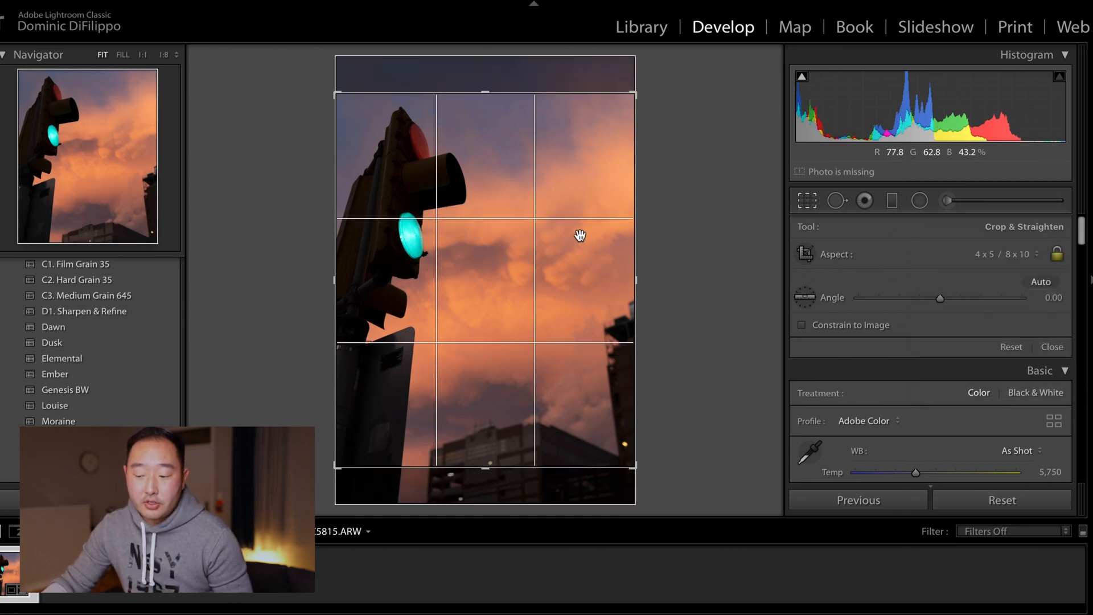
drag(579, 236, 578, 240)
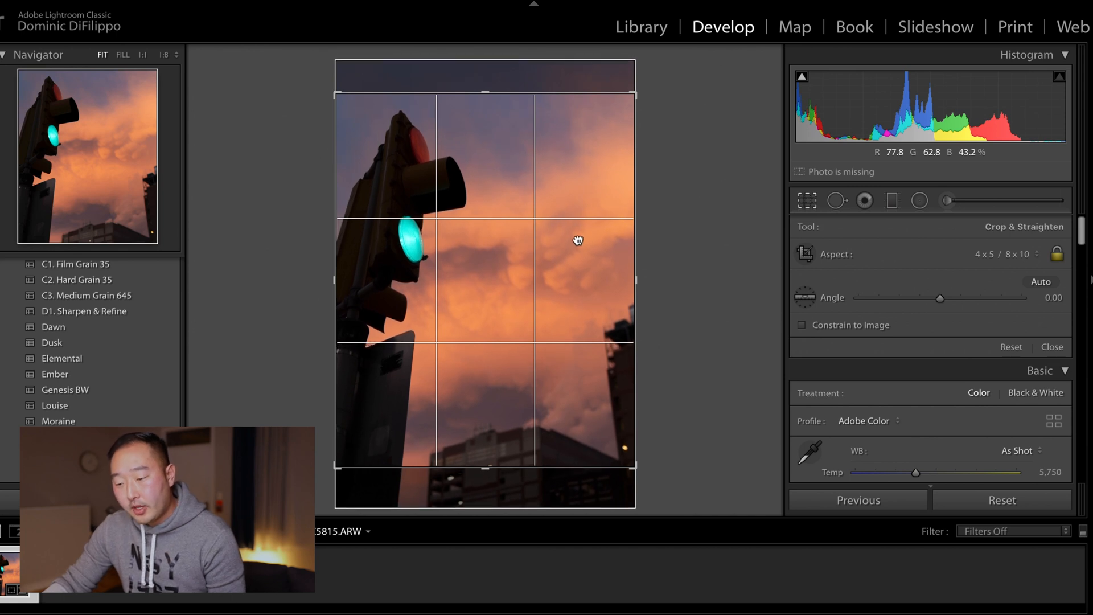
Step: Straighten the photo with the Straighten tool to a 1.12° angle and apply the crop
click(1048, 284)
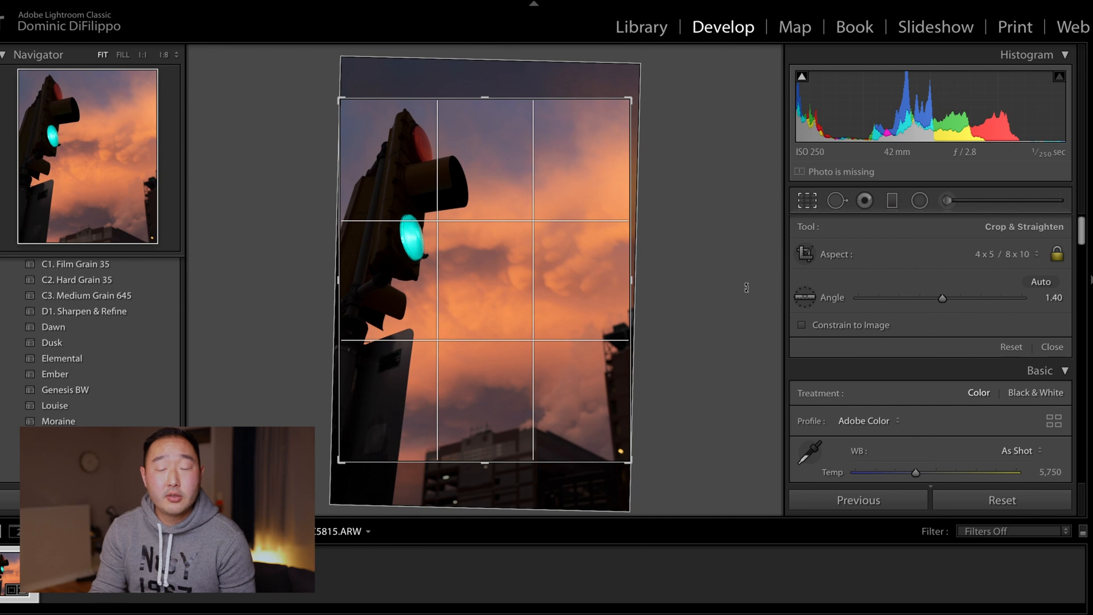
click(806, 296)
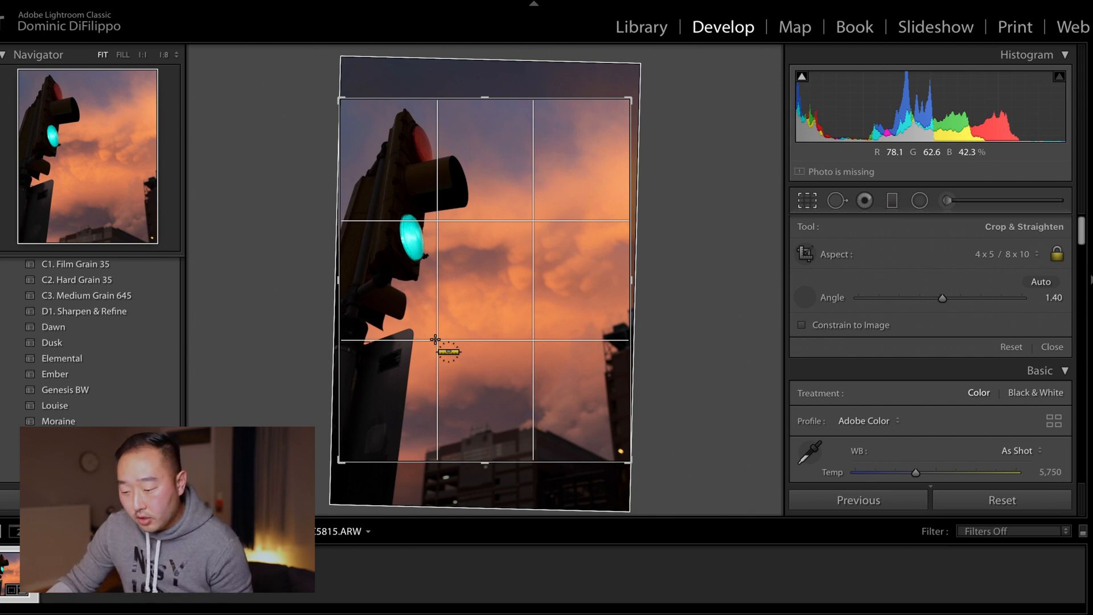
drag(437, 339, 547, 340)
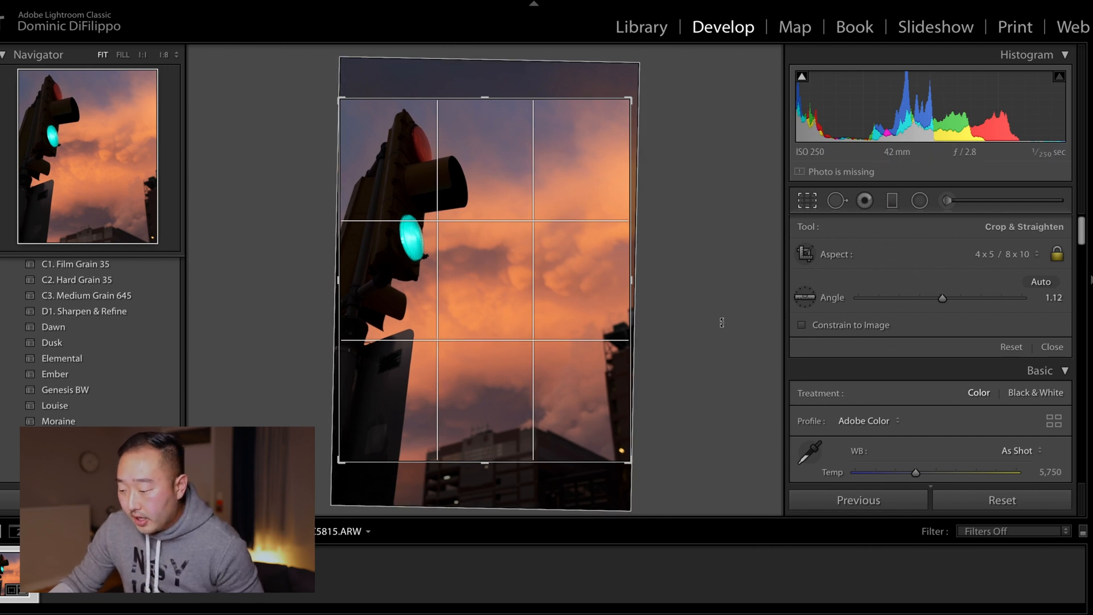
key(Return)
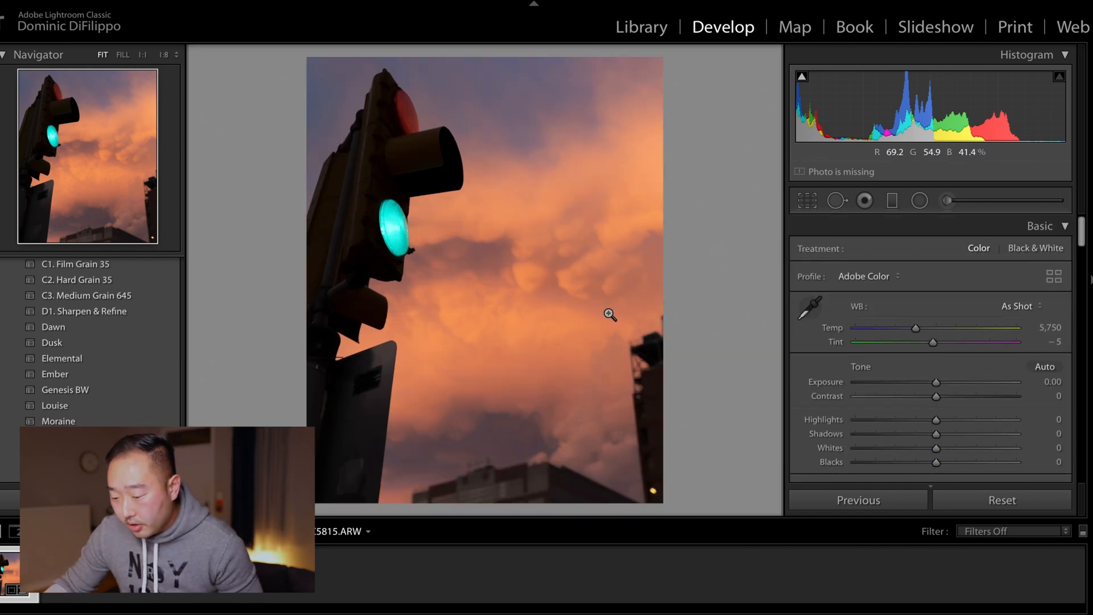
Step: Set Exposure to +0.50, Contrast to +39, Highlights to -85 and Shadows to +100
scroll(945, 336, down, 2)
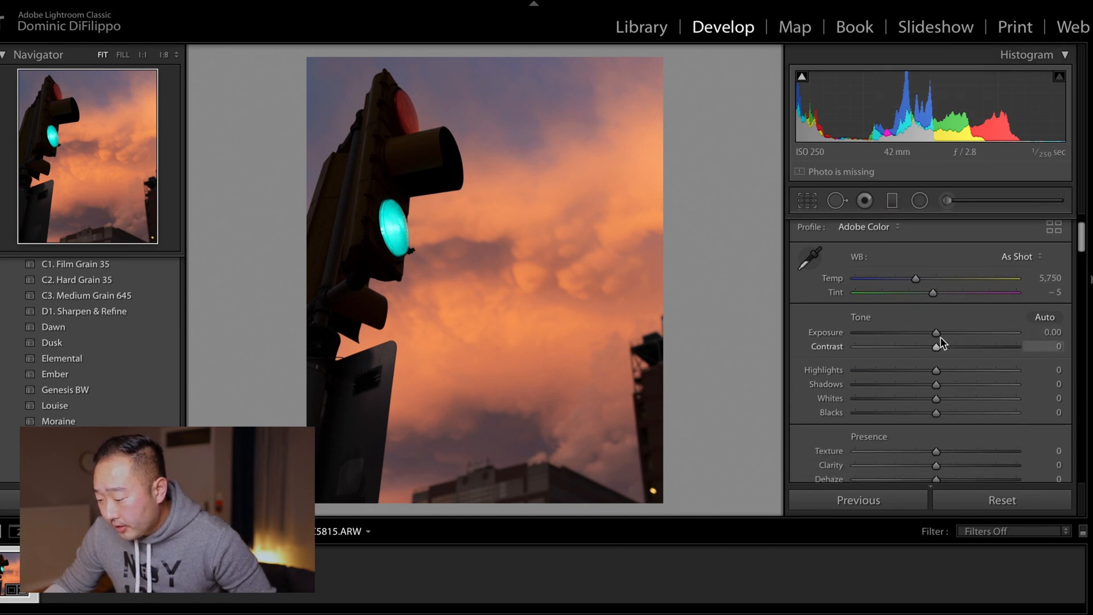
drag(938, 334, 870, 370)
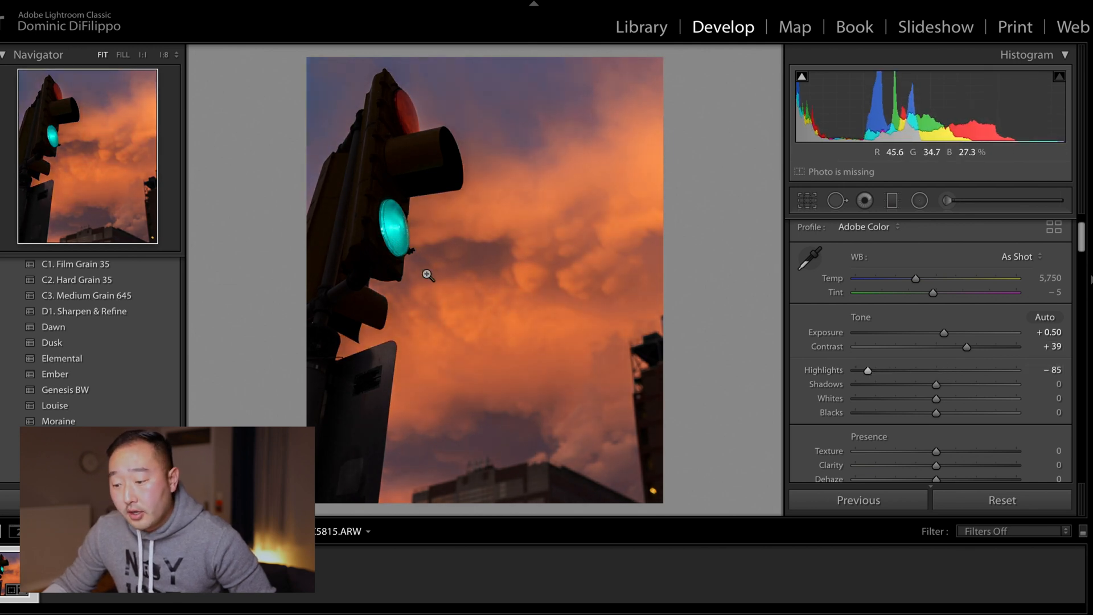
drag(938, 385, 1021, 390)
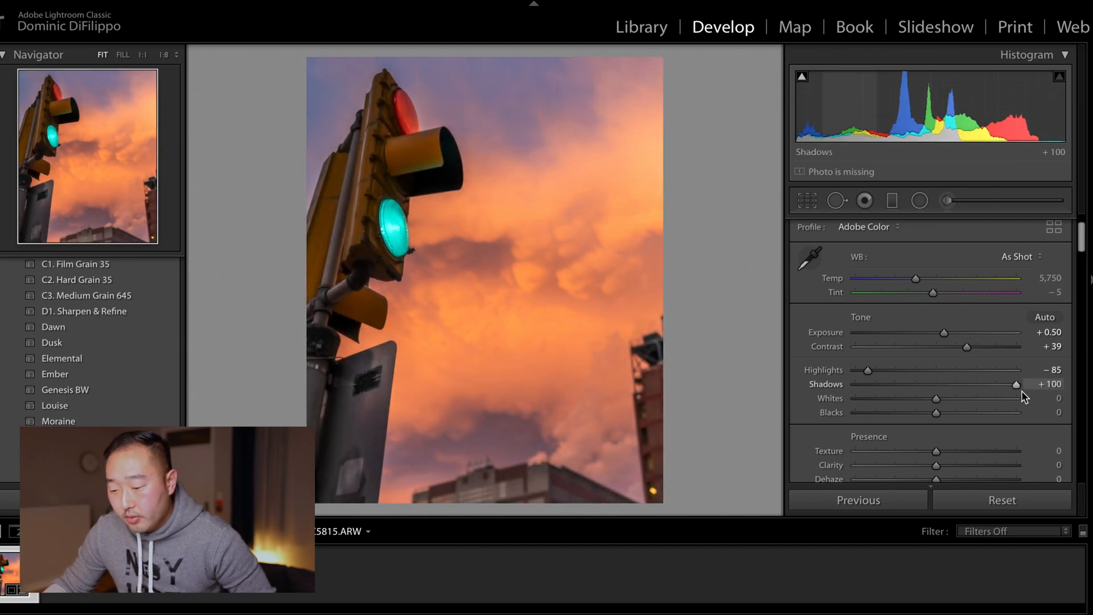
Step: Set Whites to +25, Blacks to -29 and Exposure to +0.40
drag(939, 398, 916, 413)
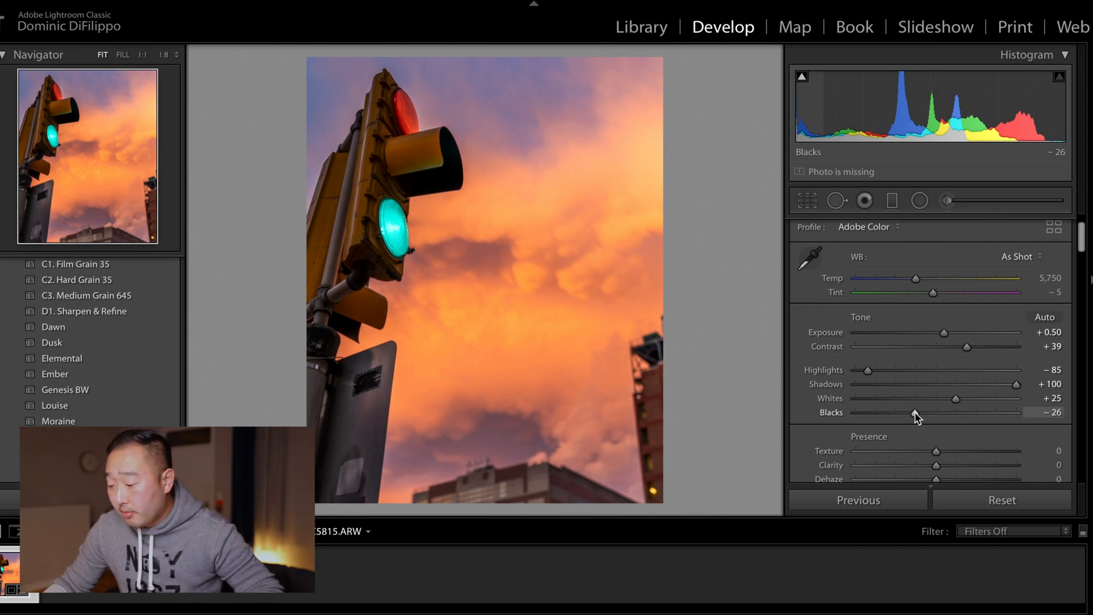
drag(916, 413, 913, 412)
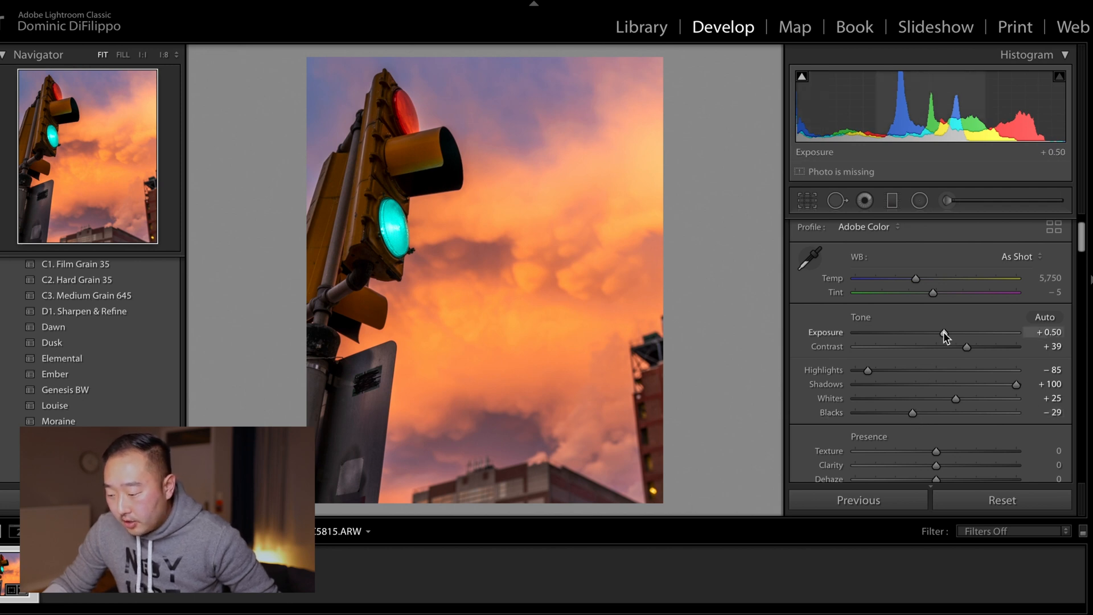
drag(943, 333, 942, 333)
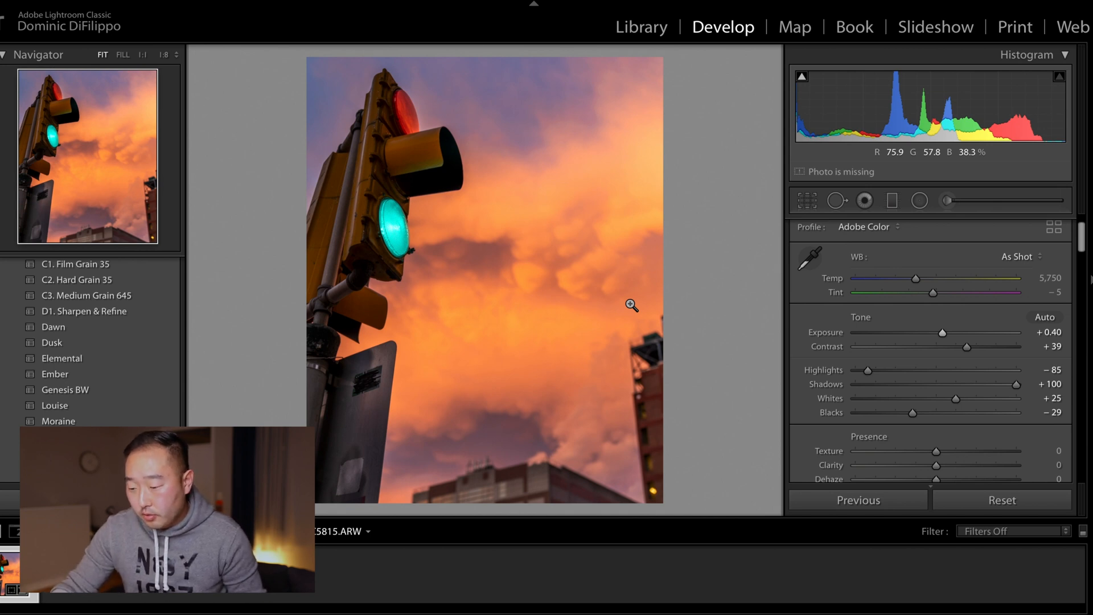
Step: Compare the edited photo with the original in before/after and full-screen previews
key(backslash)
key(backslash)
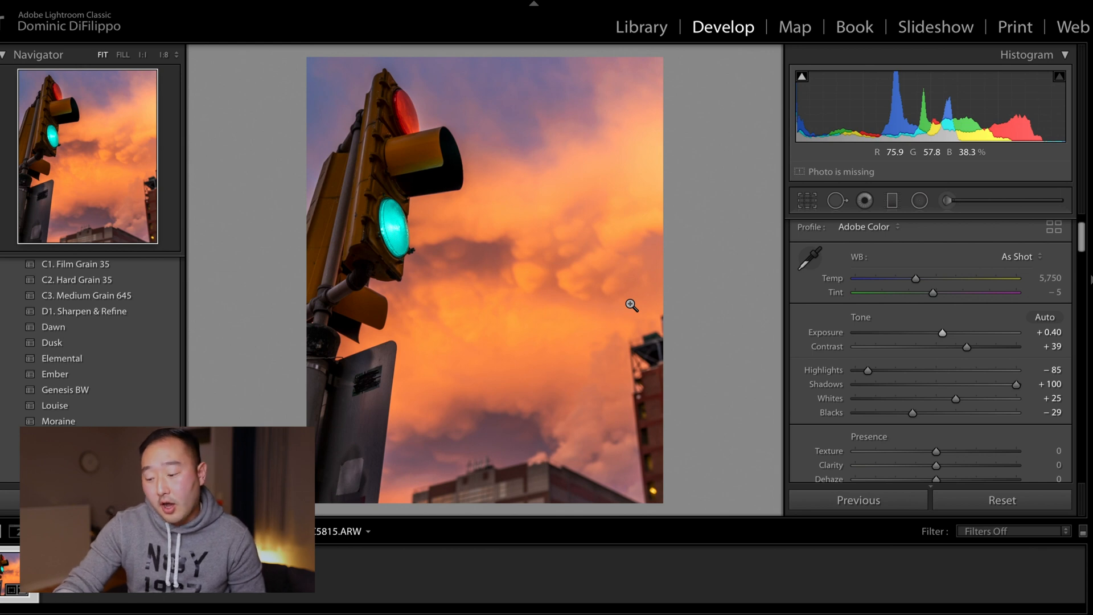
key(y)
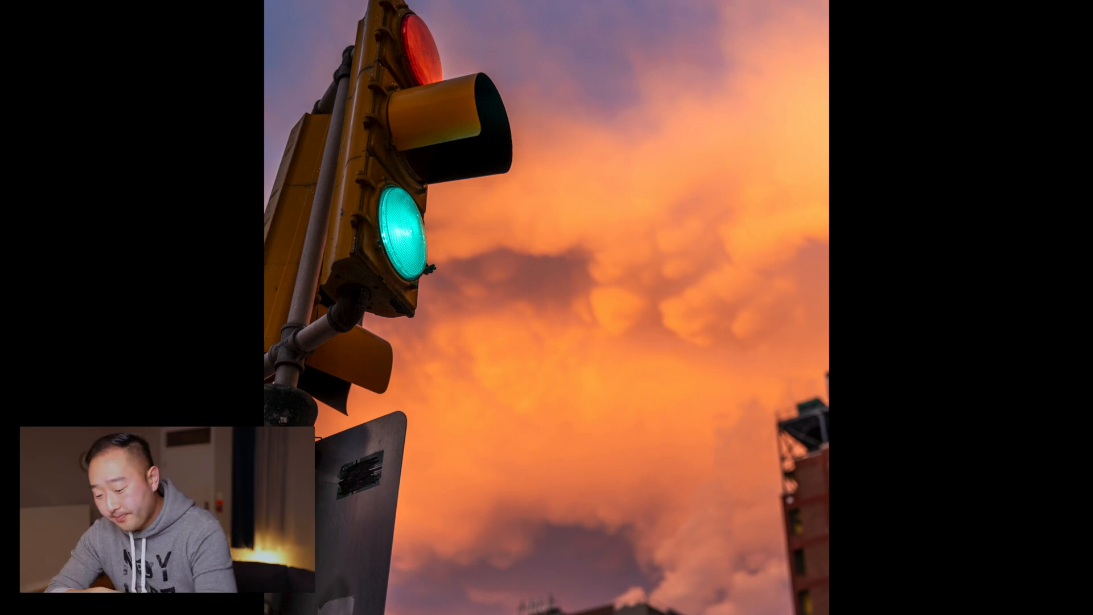
key(f)
Step: Set Clarity to +24
scroll(965, 334, down, 3)
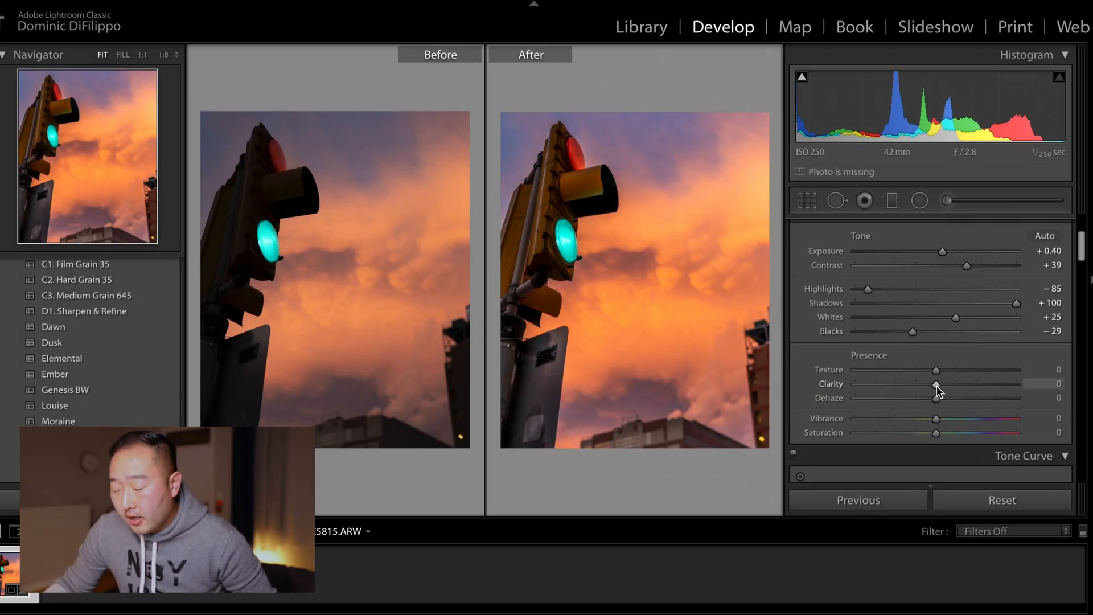
drag(937, 387, 943, 388)
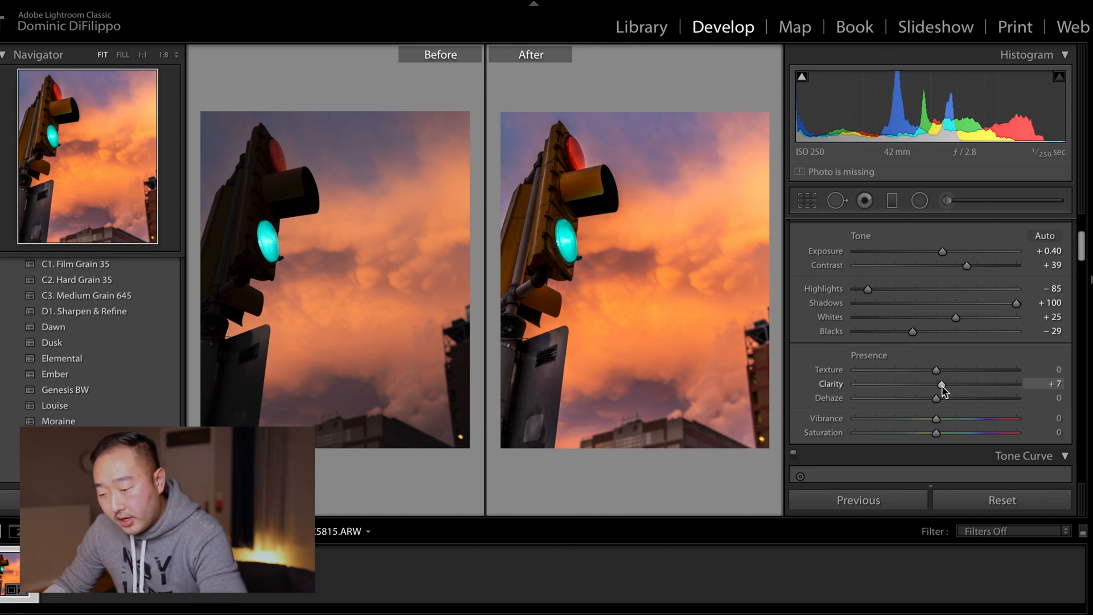
key(y)
drag(942, 388, 955, 387)
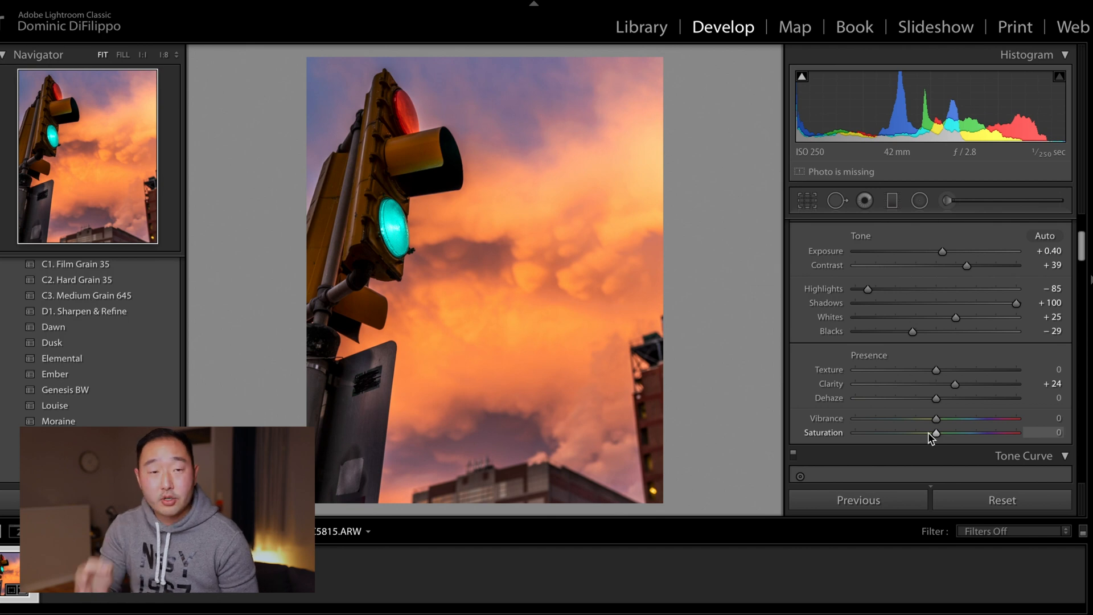
Step: Add anchor points along the upper half of the RGB tone curve
scroll(935, 331, down, 5)
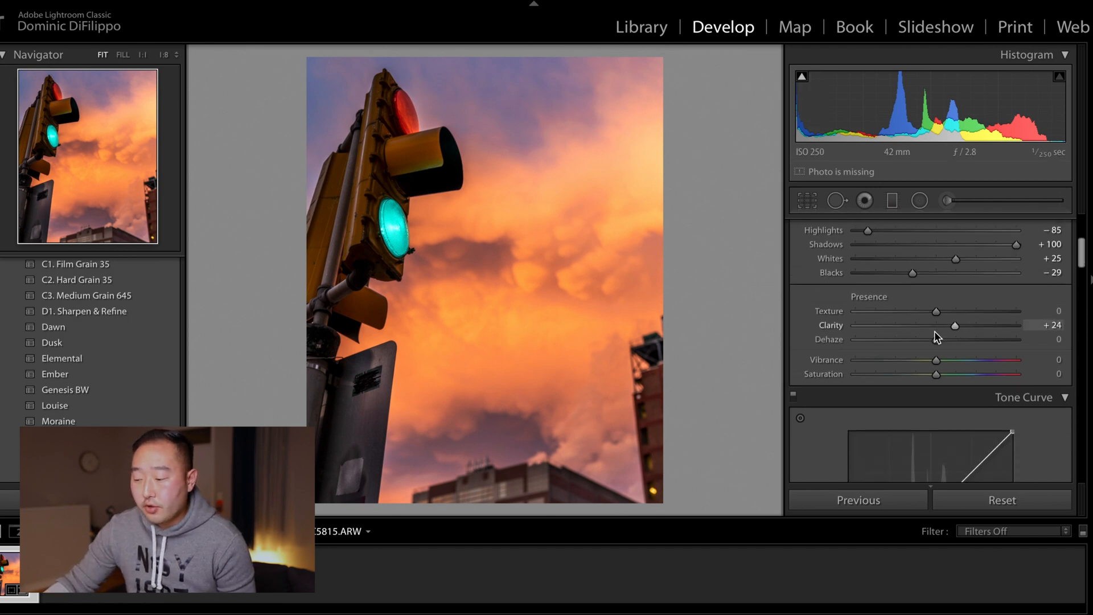
scroll(937, 337, down, 4)
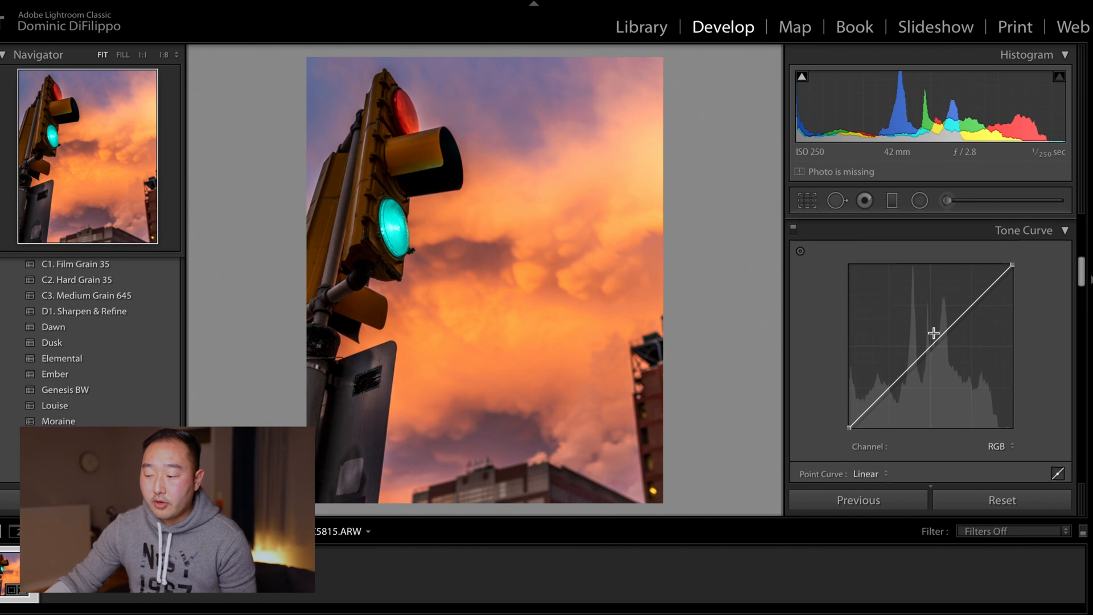
scroll(935, 333, up, 1)
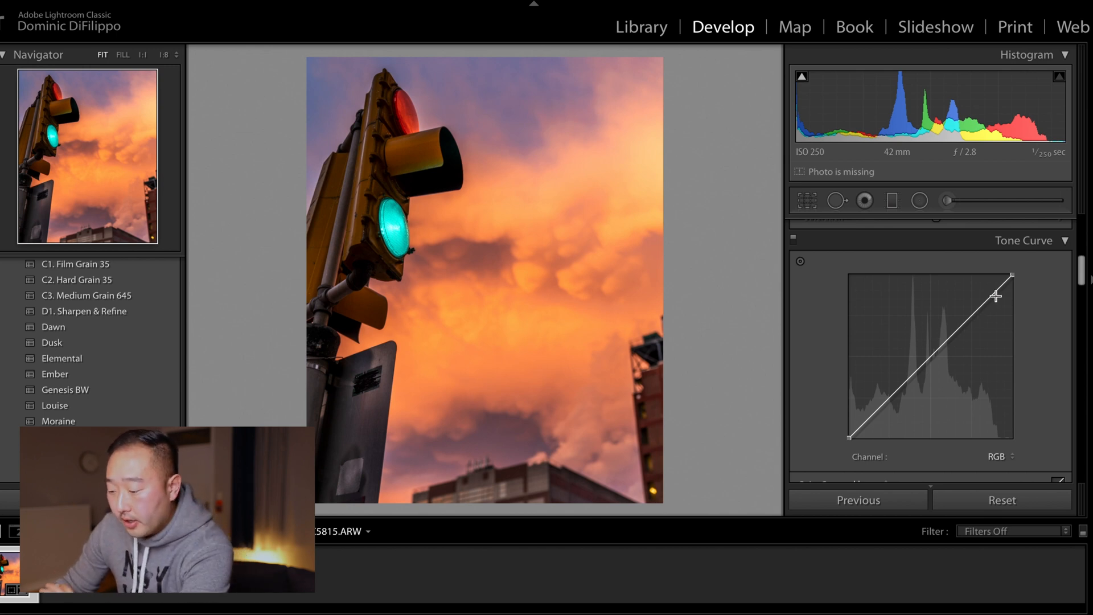
scroll(985, 353, down, 1)
click(997, 428)
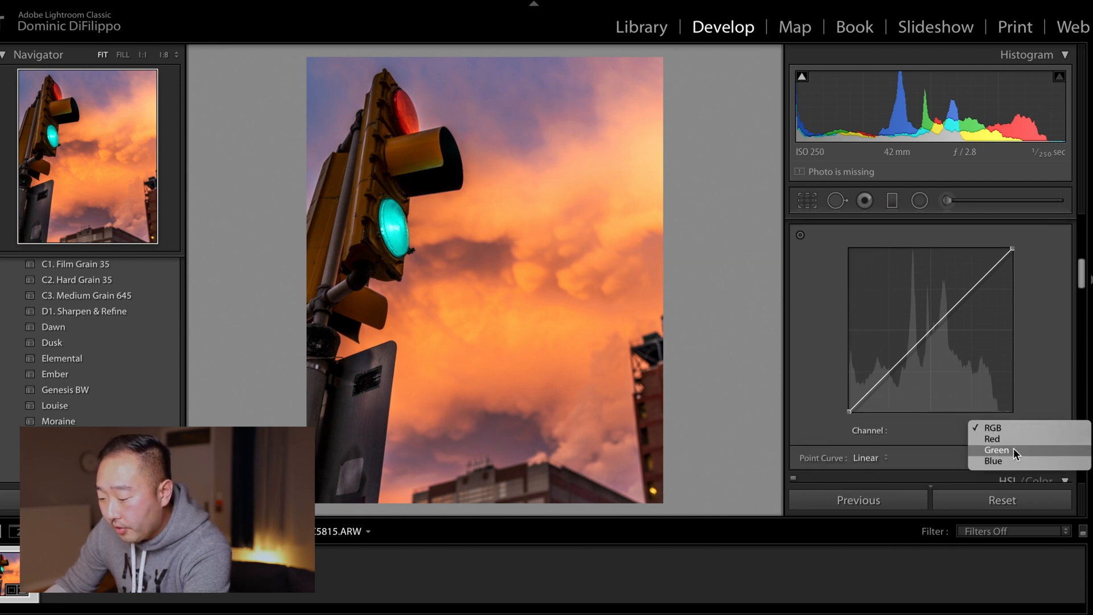
click(1007, 428)
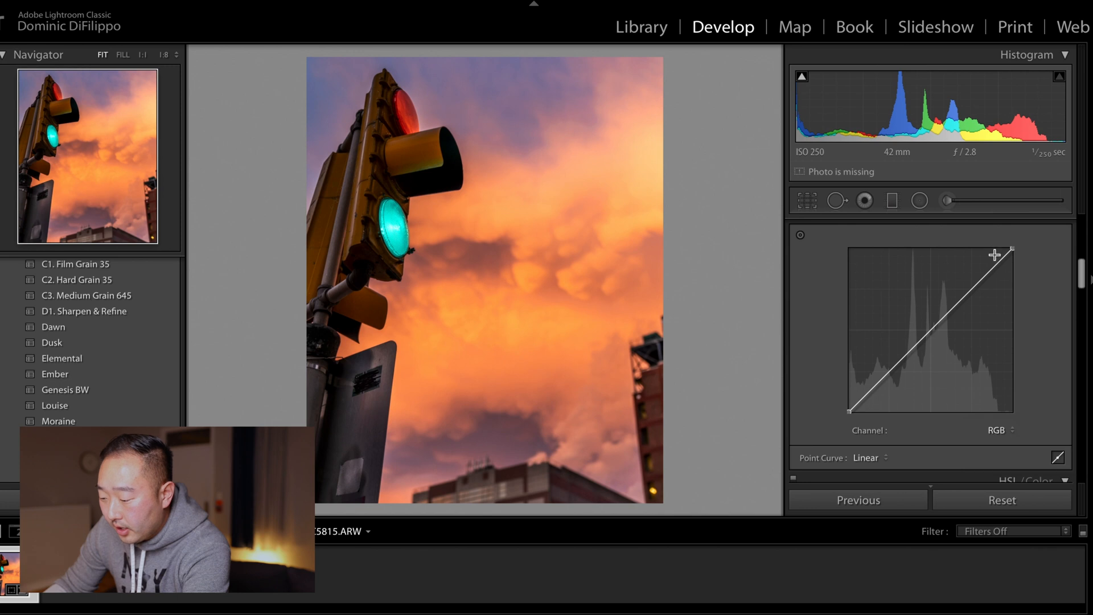
click(991, 269)
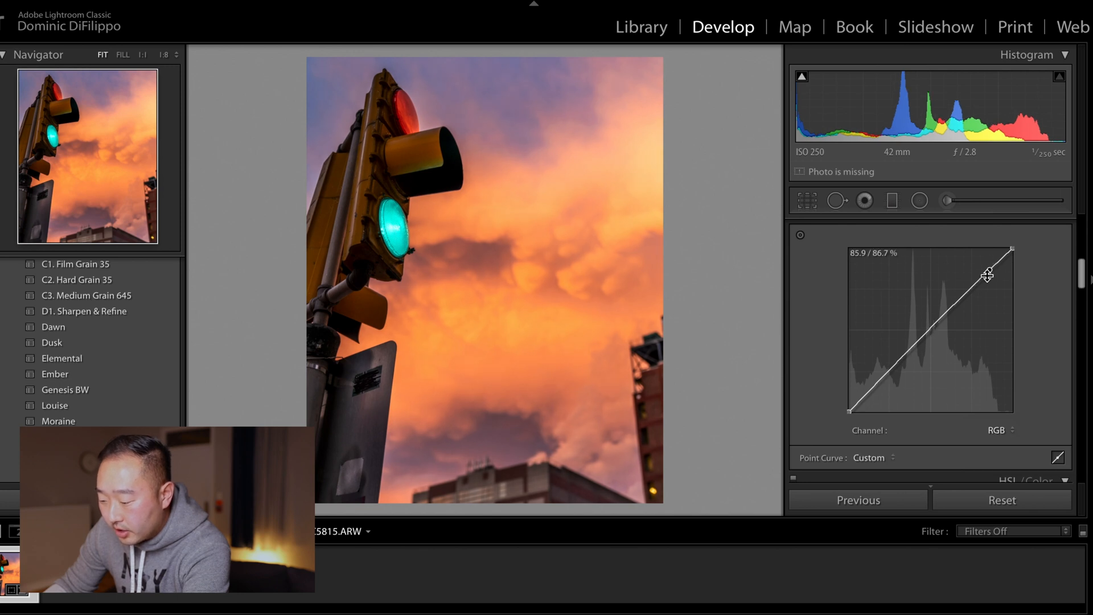
click(974, 288)
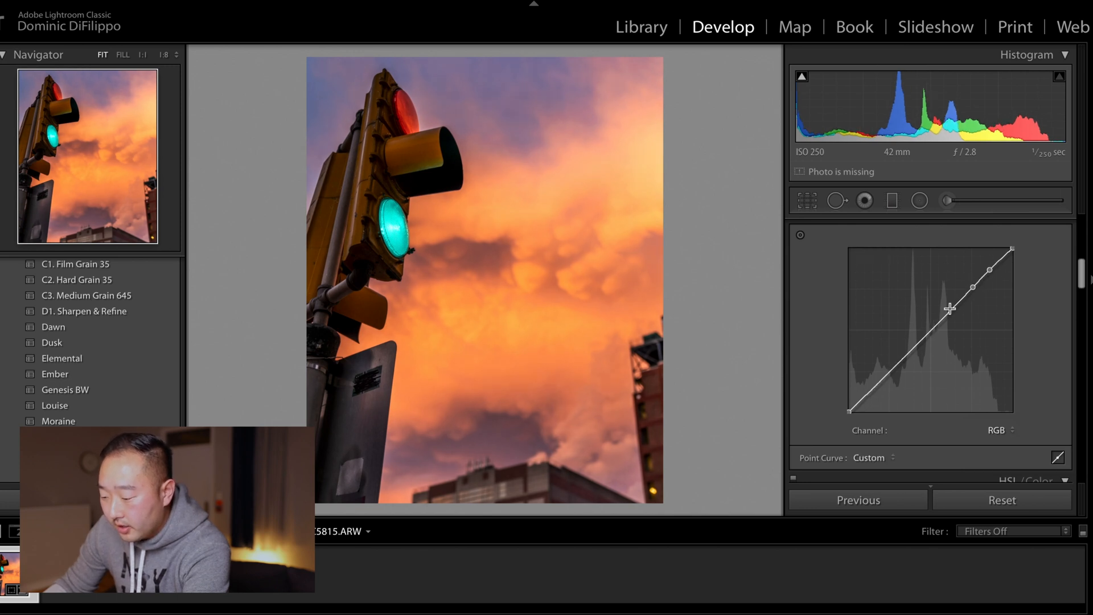
click(950, 311)
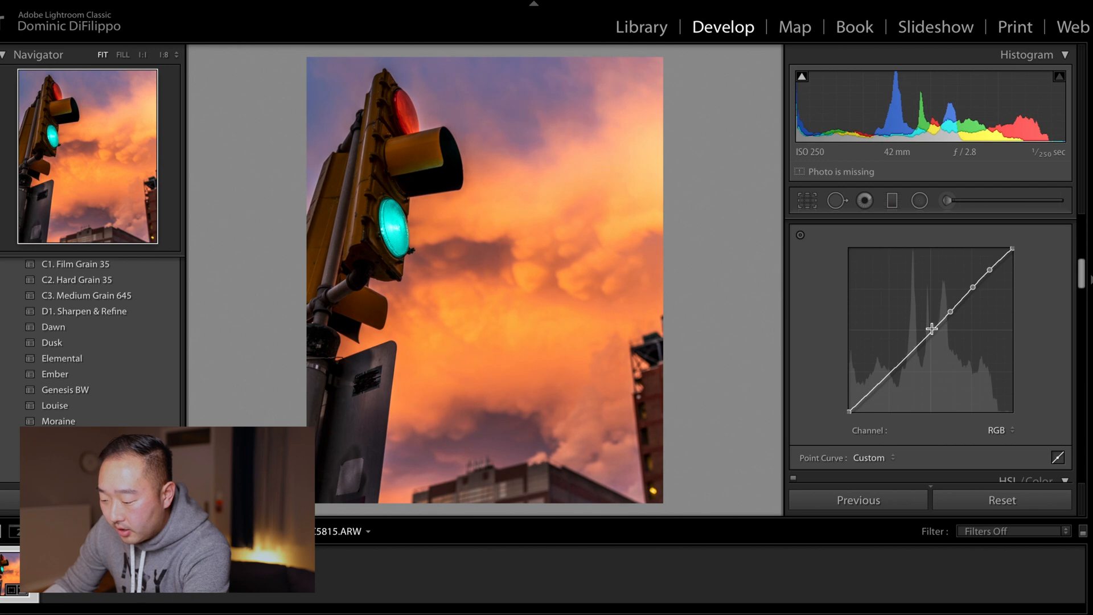
click(931, 329)
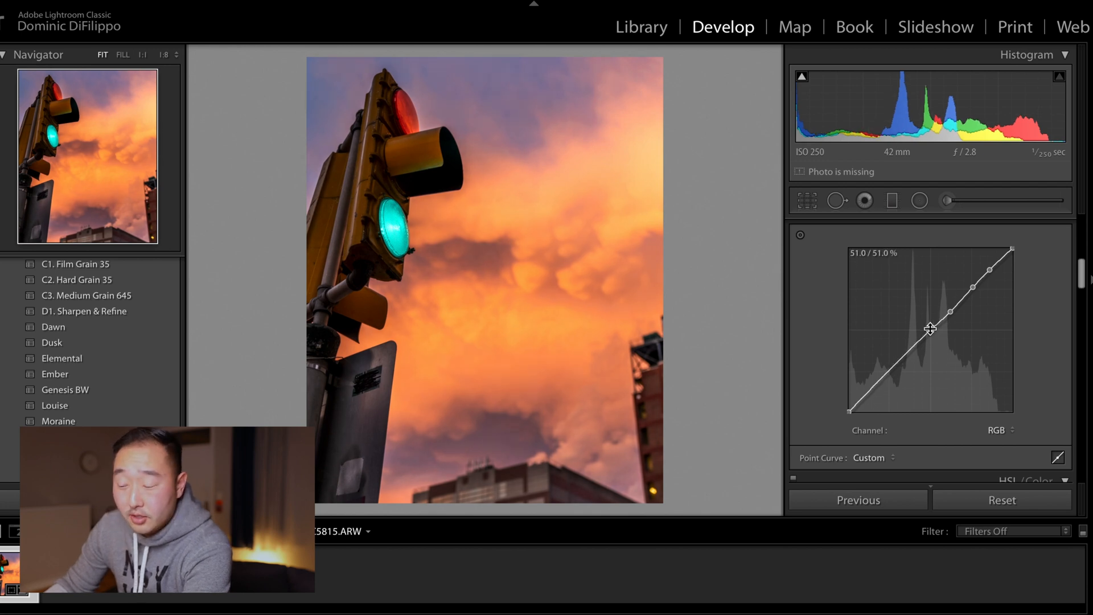
Step: Add points to the lower part of the tone curve and raise the black point to fade the shadows
click(909, 350)
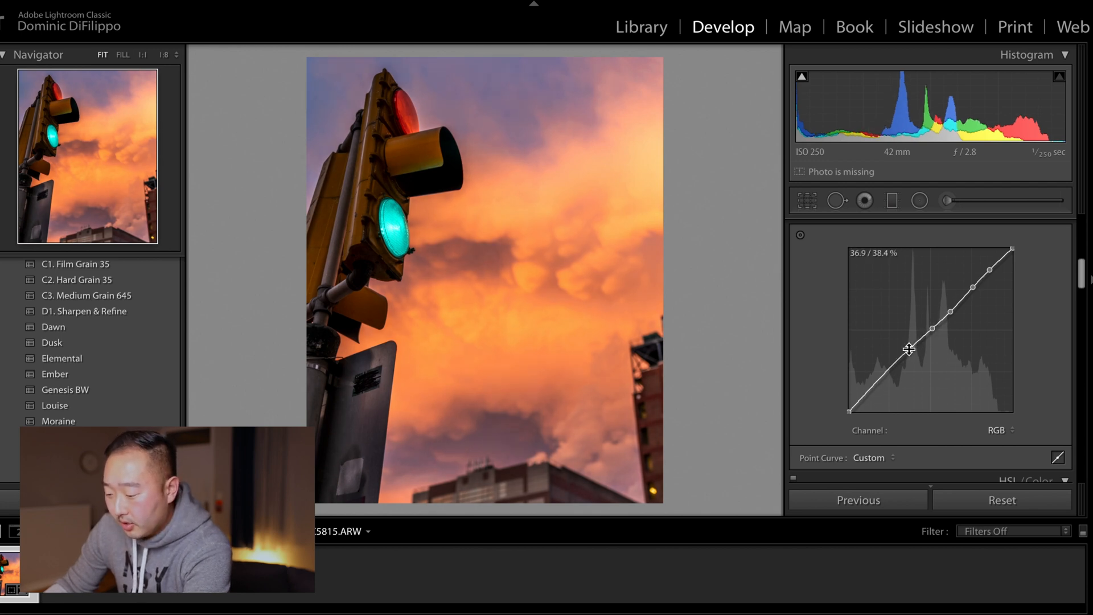
click(890, 368)
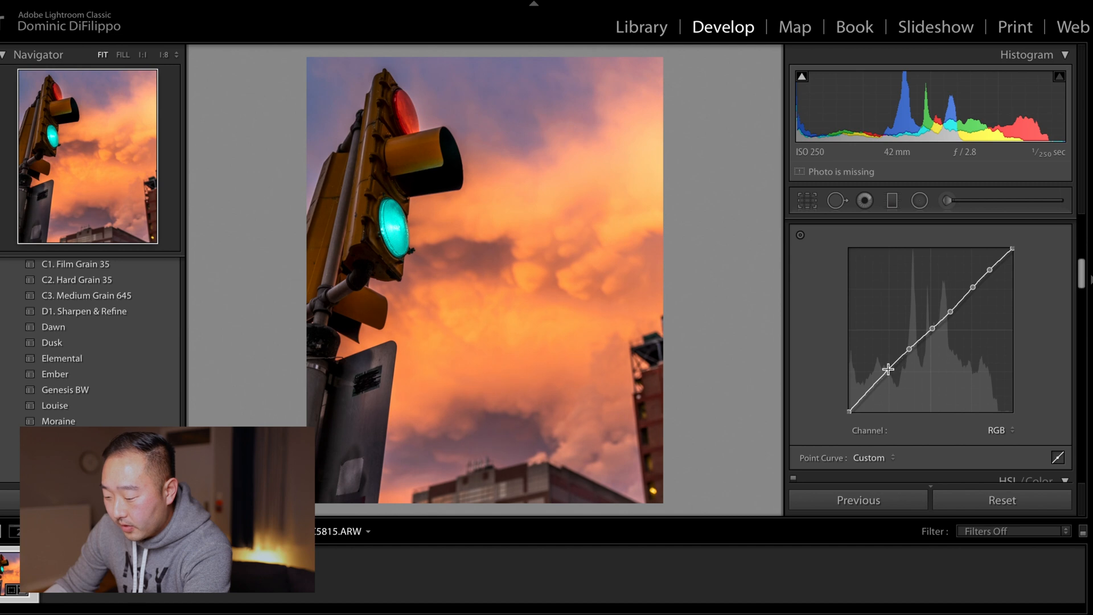
click(869, 390)
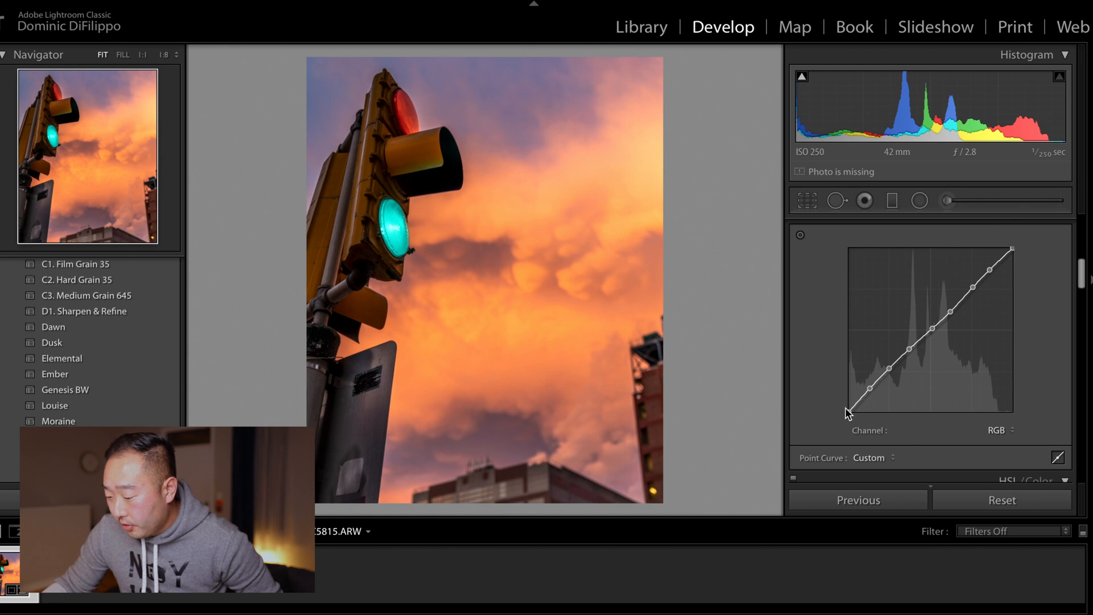
drag(848, 411, 846, 383)
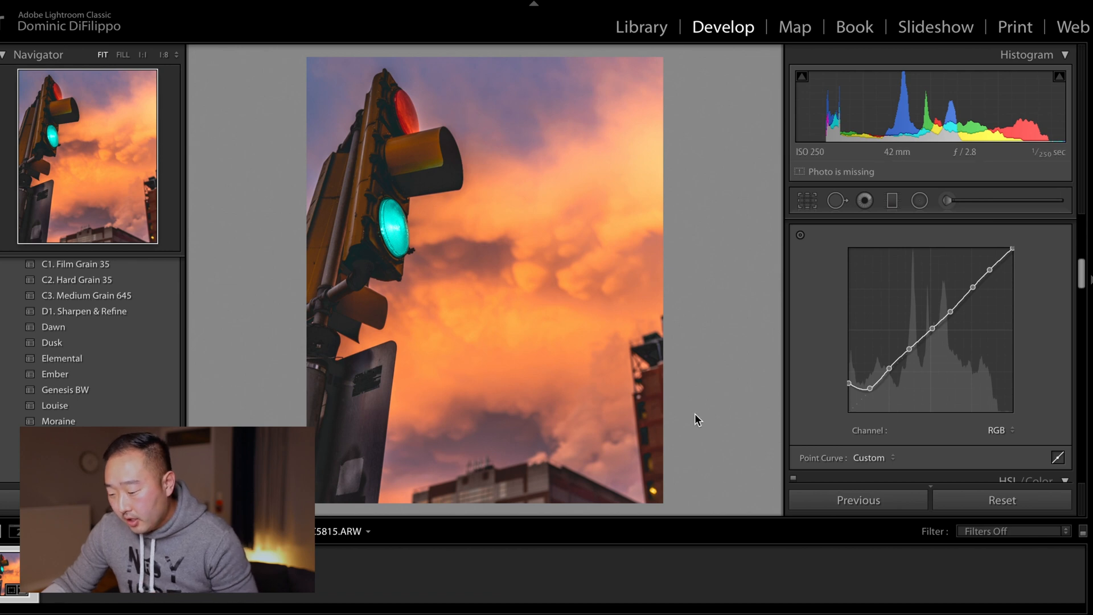
Step: Nudge the RGB curve's lifted shadow endpoint to refine the faded blacks
mouse_move(849, 382)
mouse_down()
mouse_move(842, 411)
mouse_move(842, 396)
mouse_up()
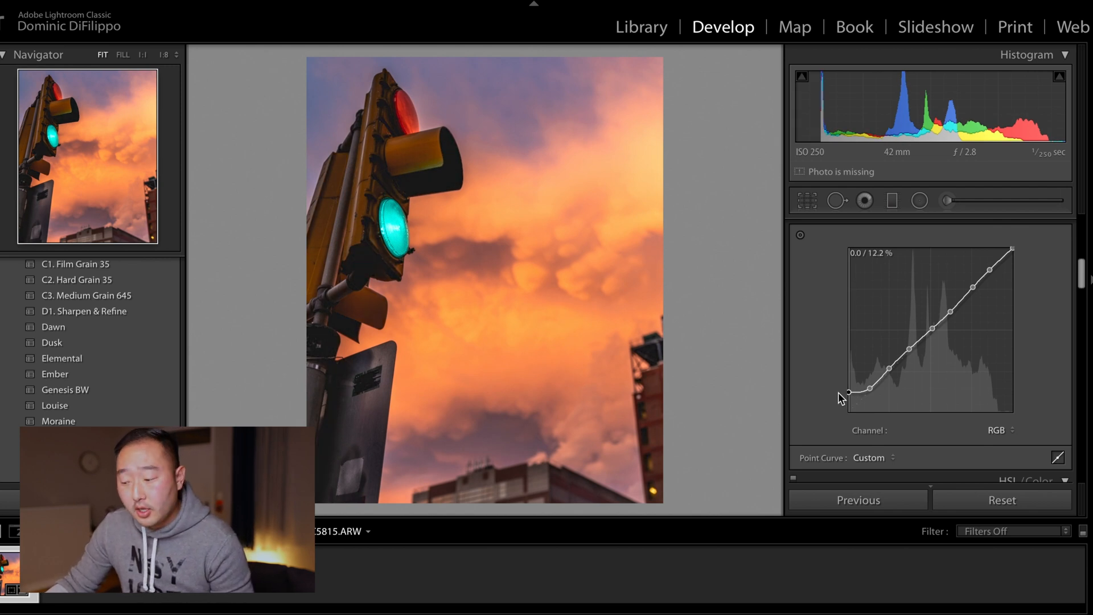
mouse_move(840, 393)
mouse_down()
mouse_move(833, 414)
mouse_move(826, 392)
mouse_up()
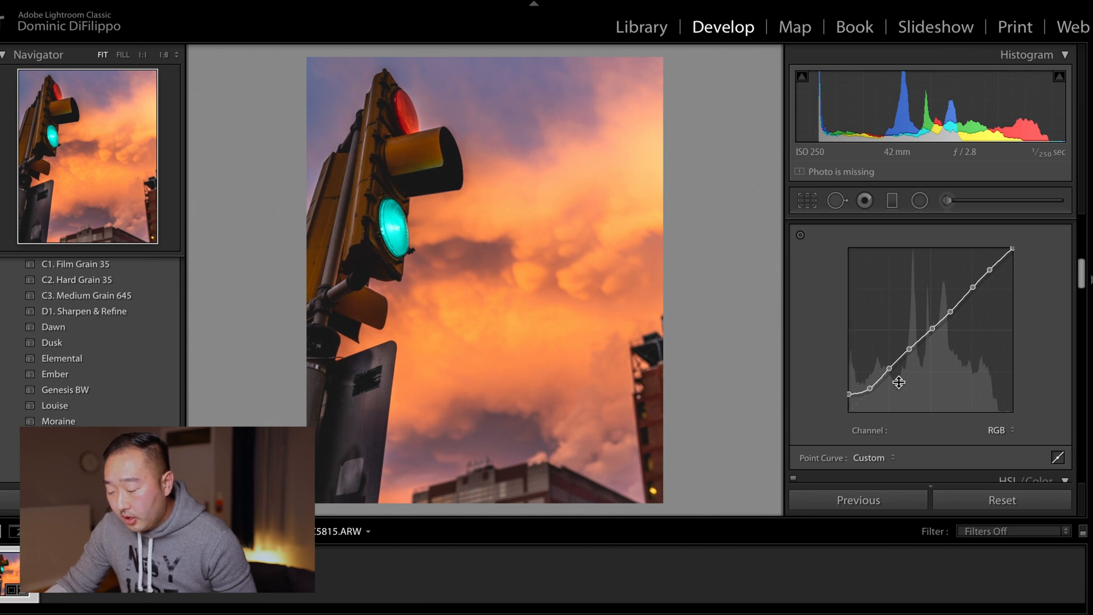
Step: Switch the tone curve to the Red channel and add an upper point while pulling a lower point down into an S-curve
click(1000, 430)
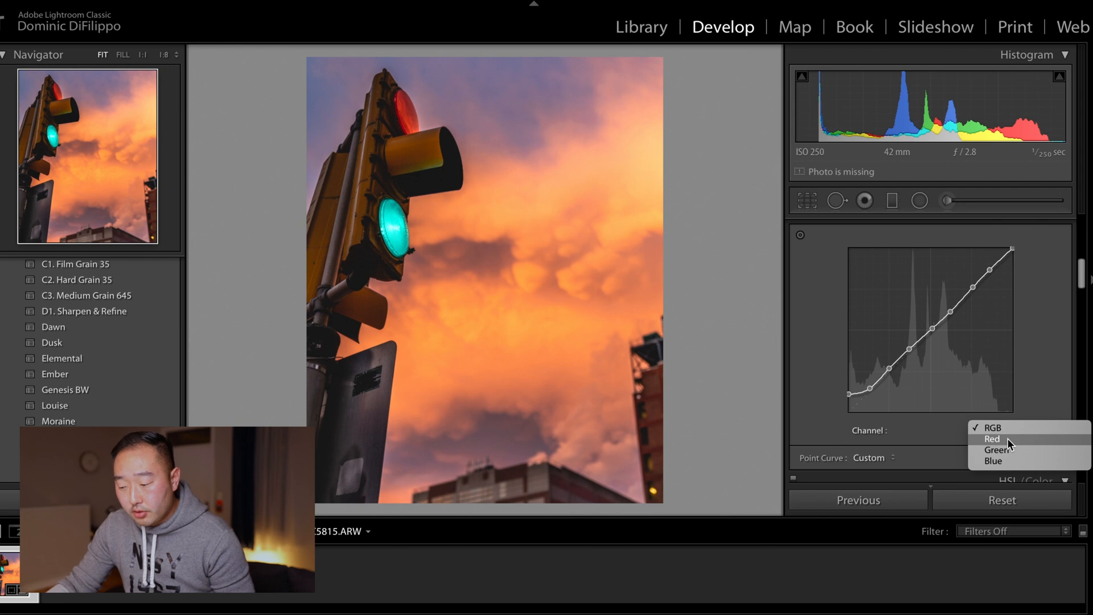
click(1006, 439)
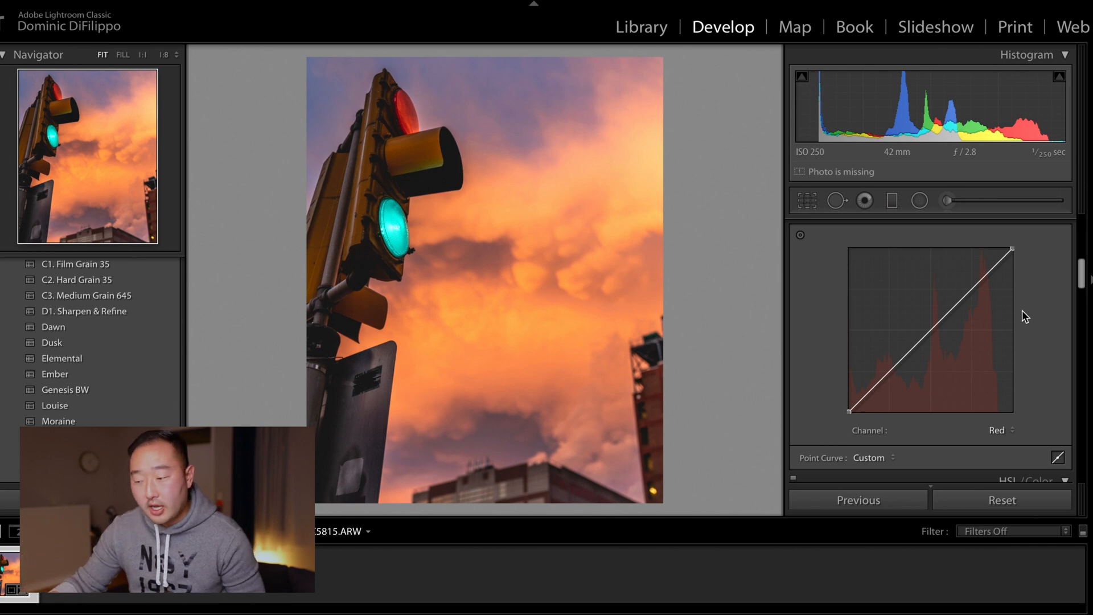
drag(969, 289, 966, 287)
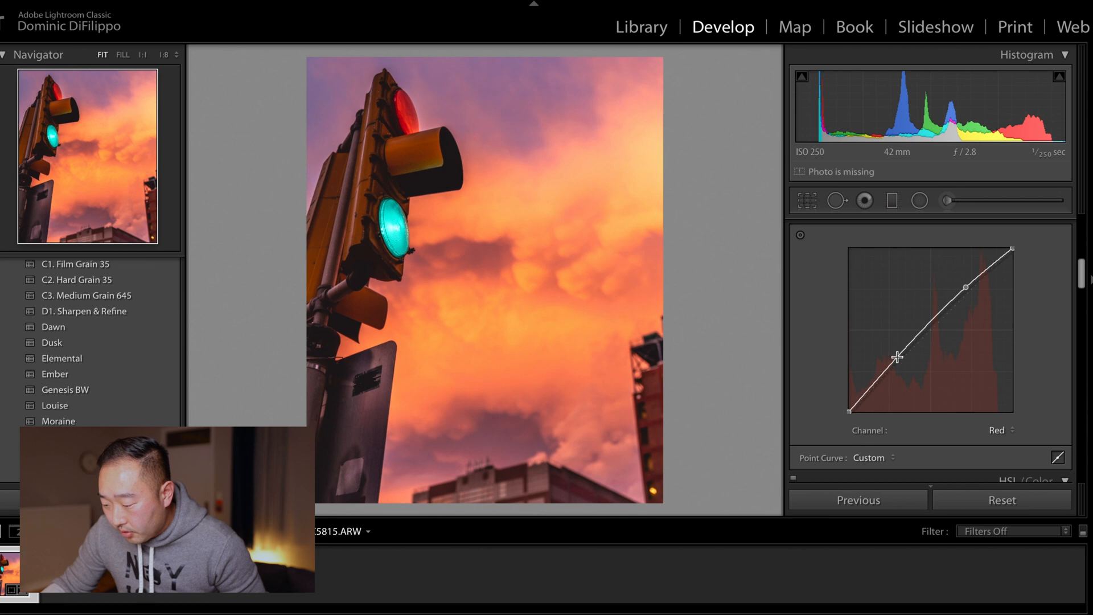
drag(894, 365, 898, 373)
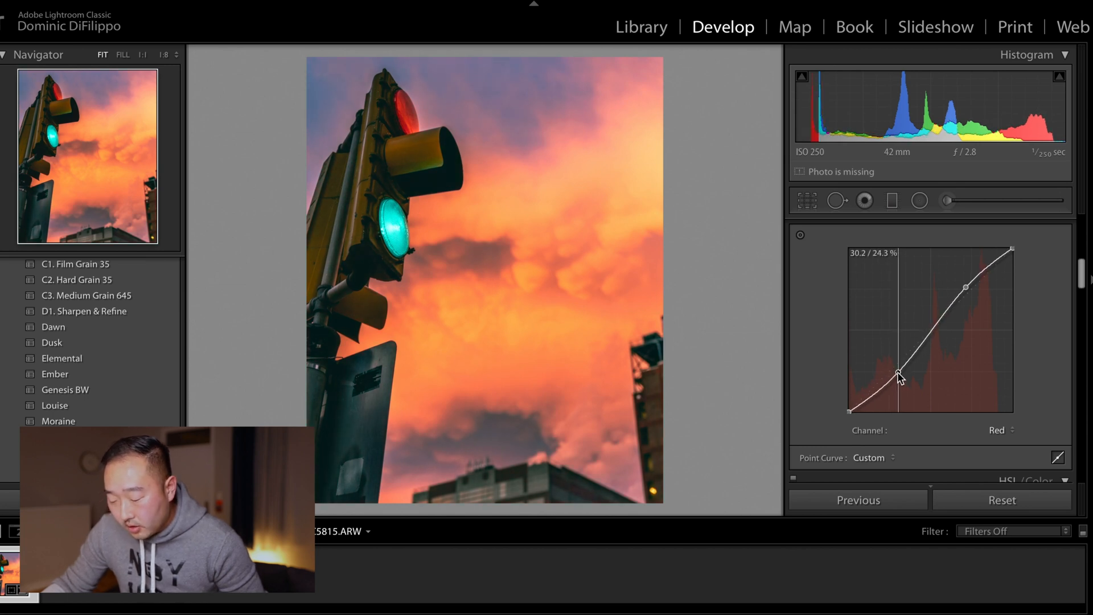
Step: Switch to the Green channel and shape an S-curve with an upper point and a lowered shadow point
click(1002, 437)
click(1012, 443)
drag(974, 283, 964, 286)
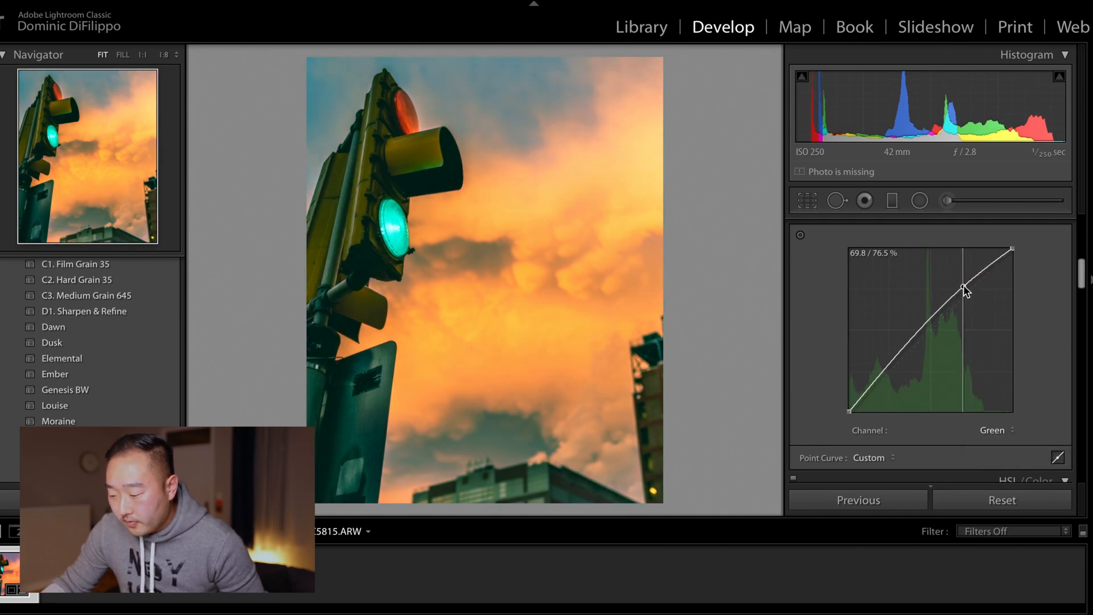
click(890, 366)
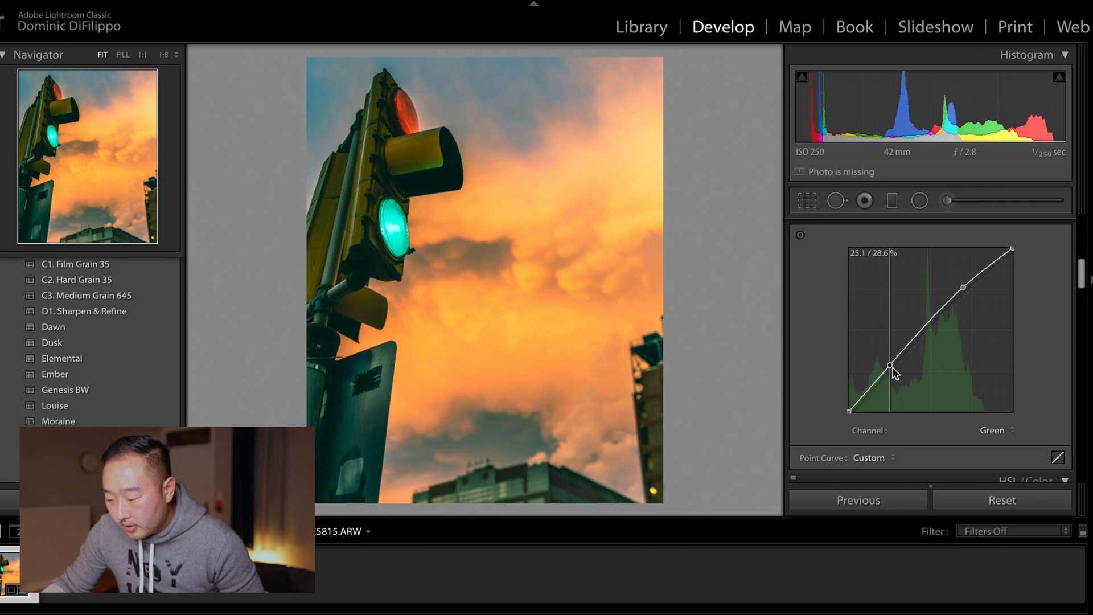
drag(894, 368, 897, 369)
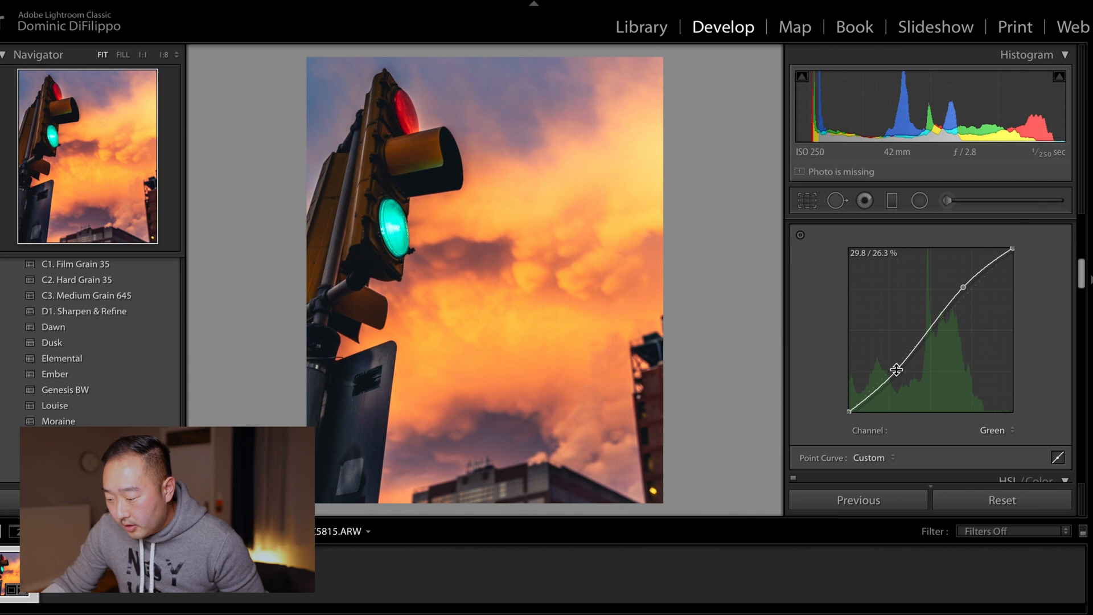
Step: Switch to the Blue channel and shape an S-curve with an upper point and a shifted lower point
click(997, 430)
click(999, 439)
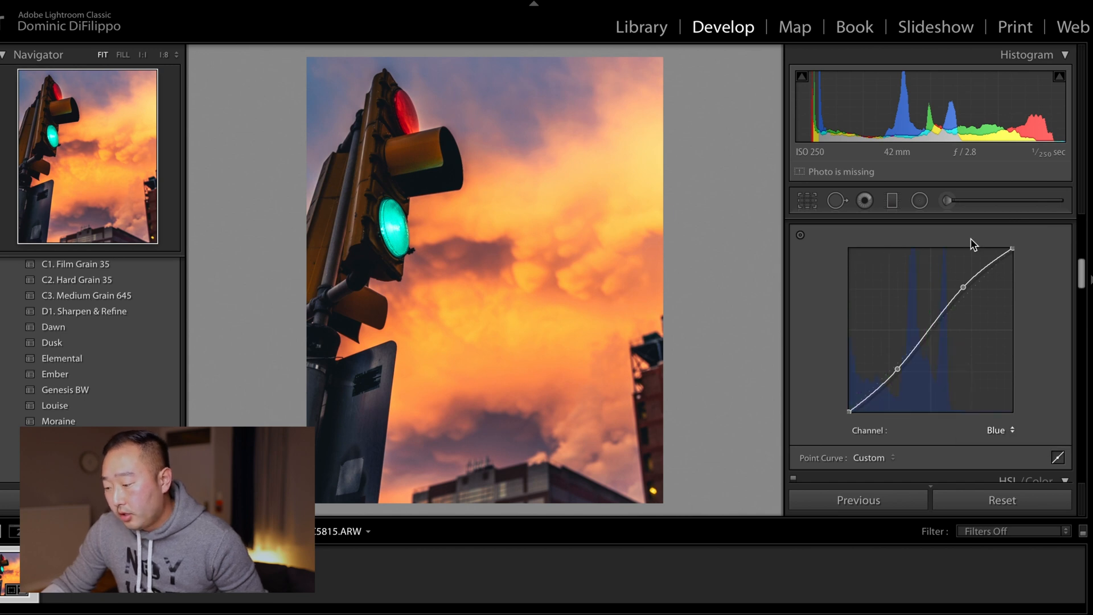
drag(971, 290, 966, 287)
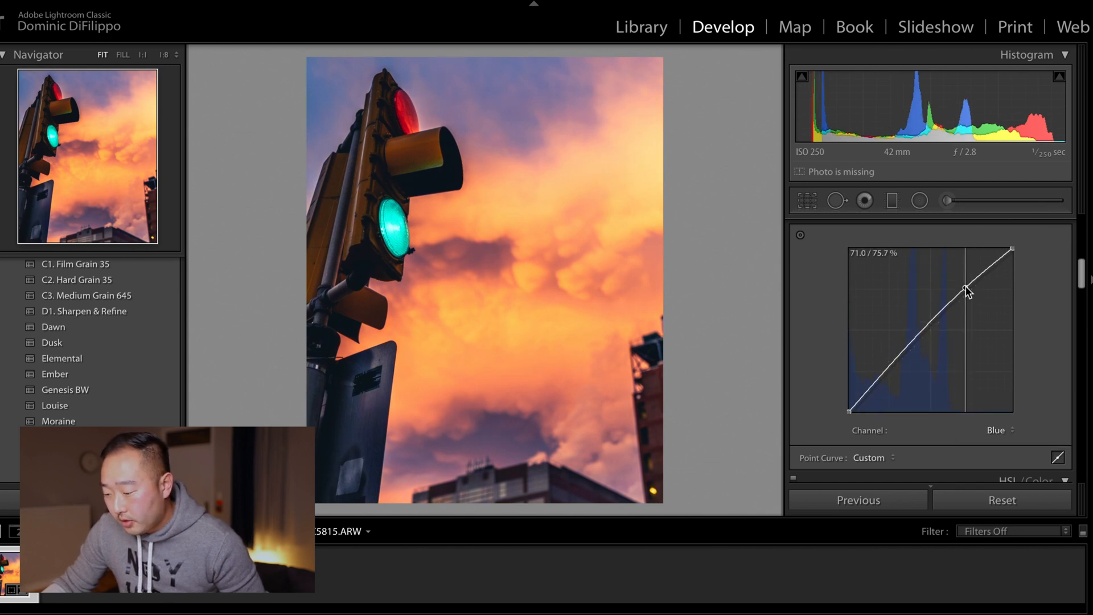
drag(891, 365, 903, 365)
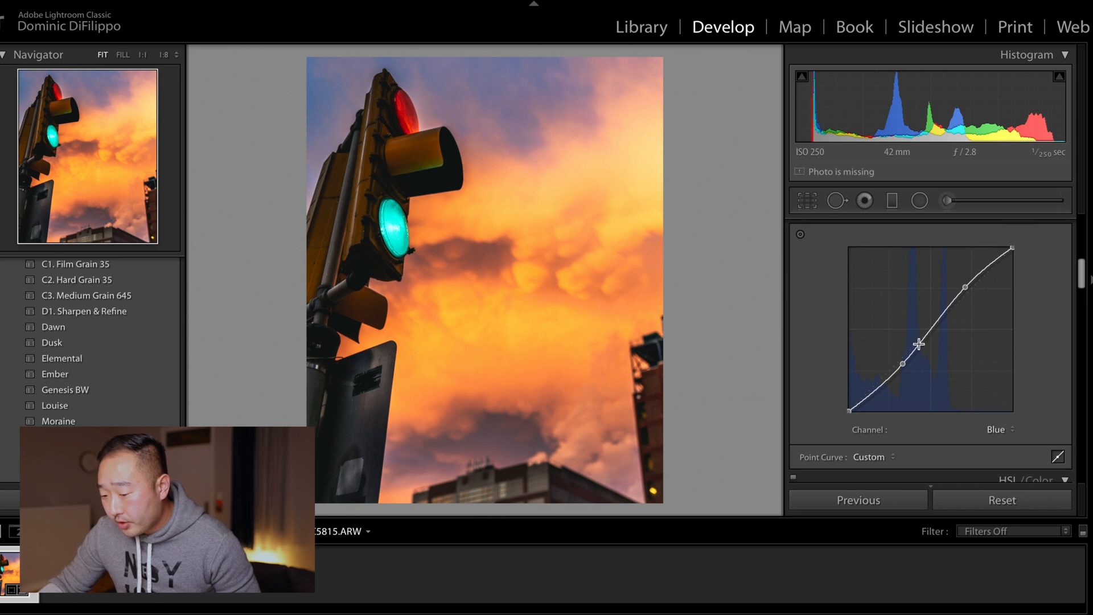
Step: Compare the before and after versions of the photo side by side
scroll(918, 344, down, 1)
scroll(918, 345, up, 2)
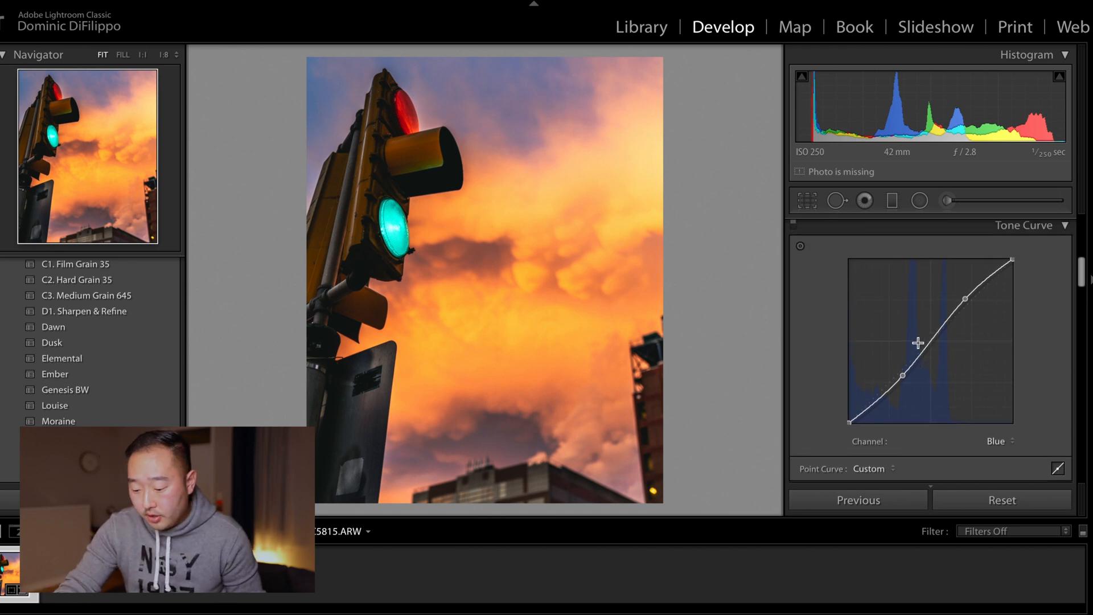
key(t)
key(t)
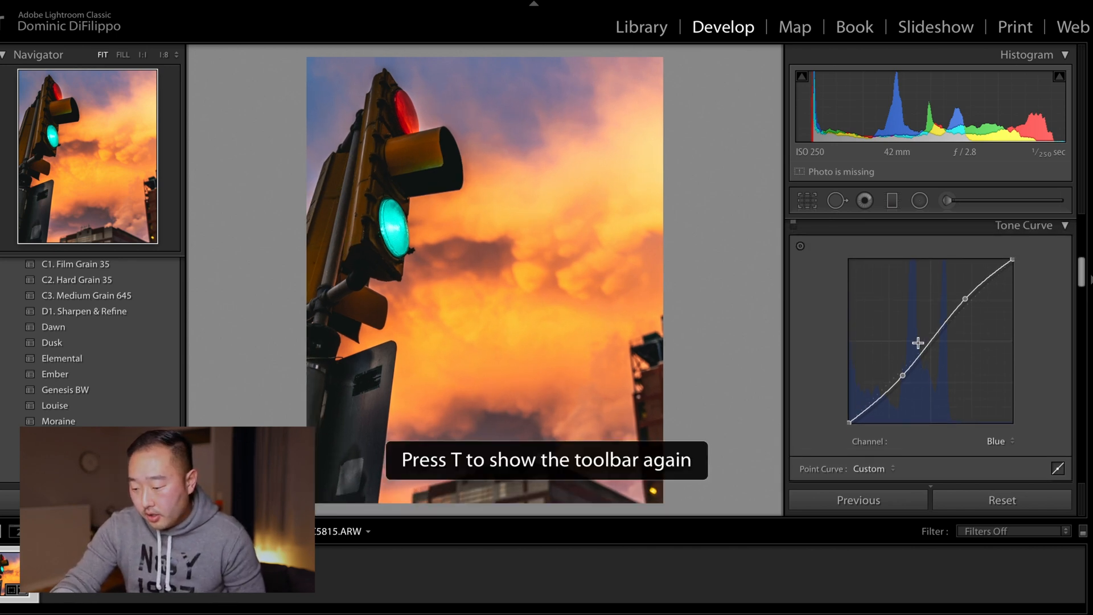
key(y)
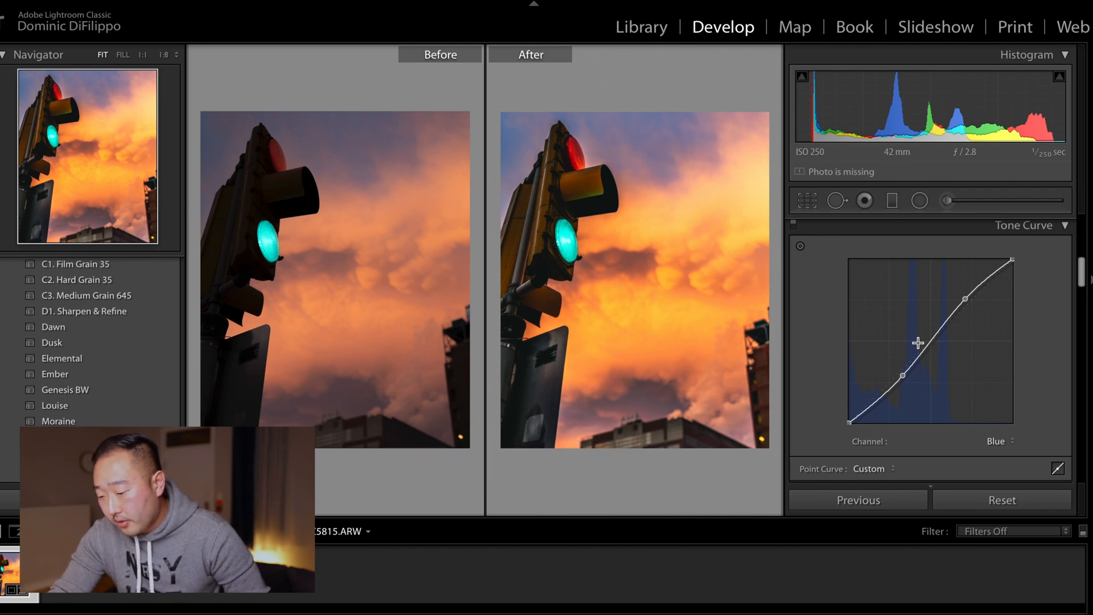
key(y)
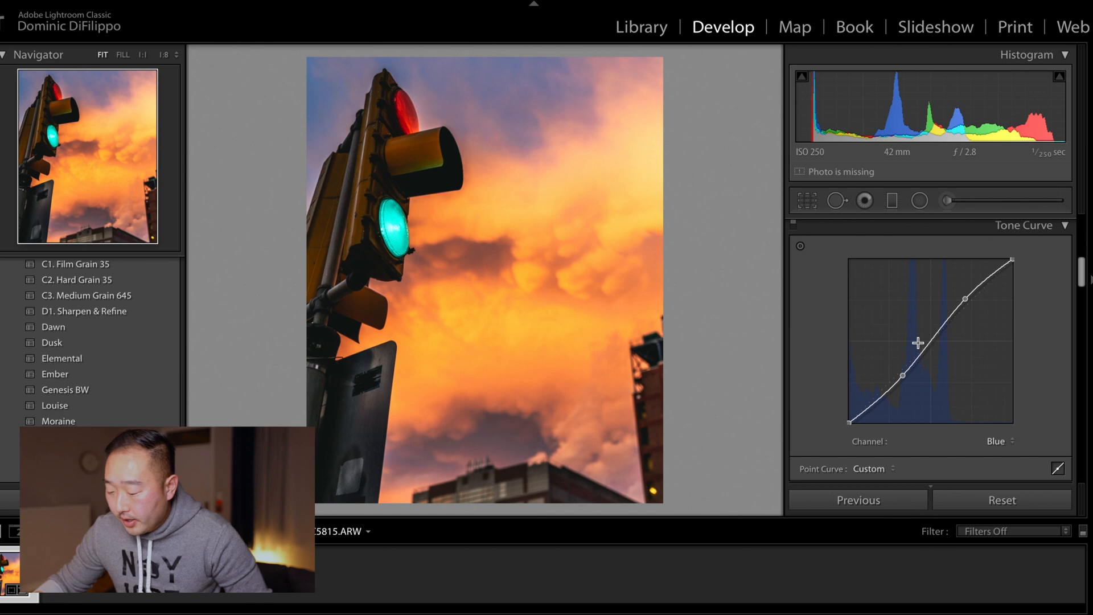
Step: Try shifting the sky's hues with the HSL Hue targeted adjustment tool, then reset the Orange and Yellow hues
scroll(922, 342, down, 5)
scroll(924, 341, down, 2)
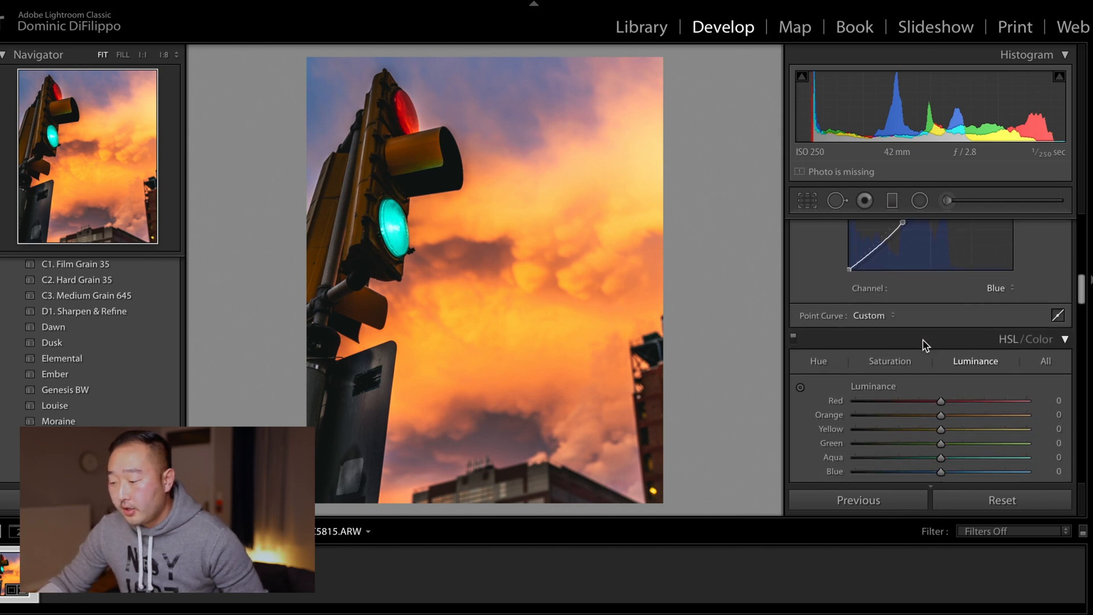
click(819, 311)
click(978, 314)
click(822, 312)
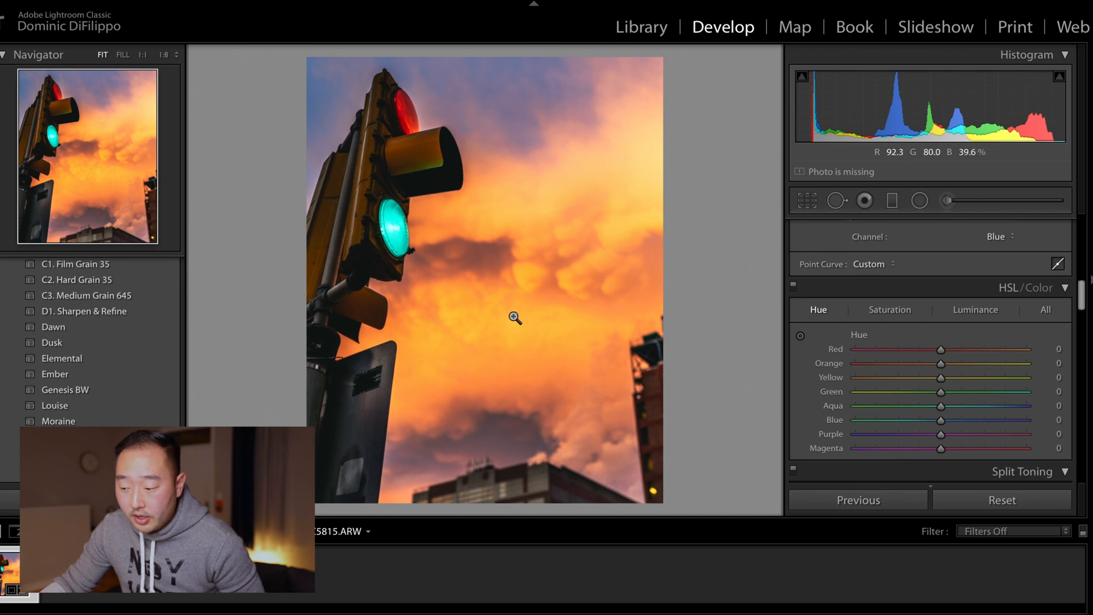
click(801, 336)
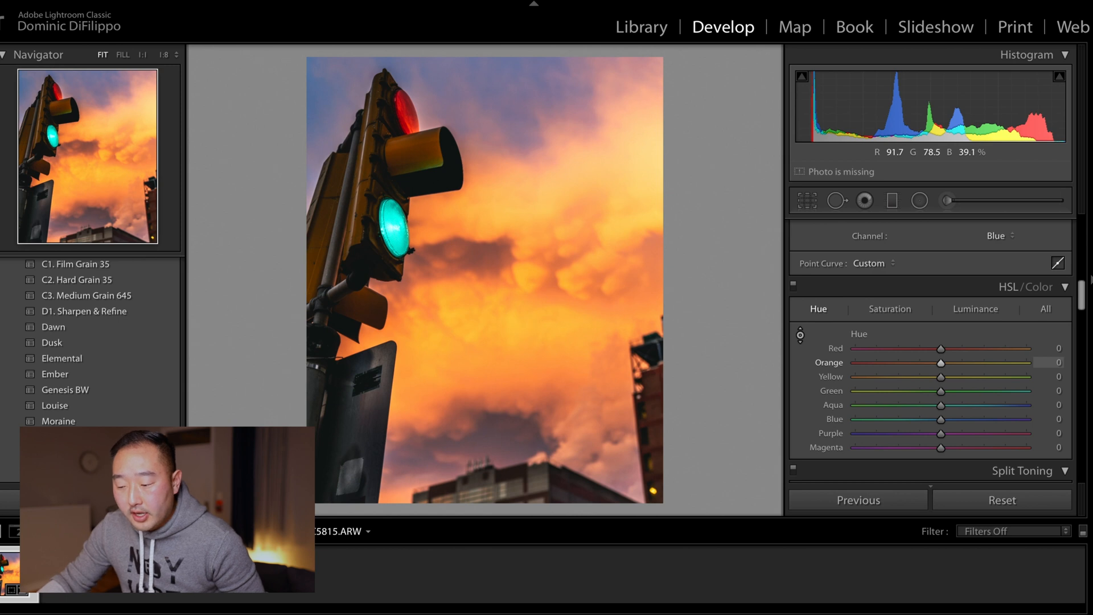
mouse_move(561, 211)
mouse_down()
mouse_move(561, 142)
mouse_move(561, 257)
mouse_move(561, 170)
mouse_move(561, 193)
mouse_up()
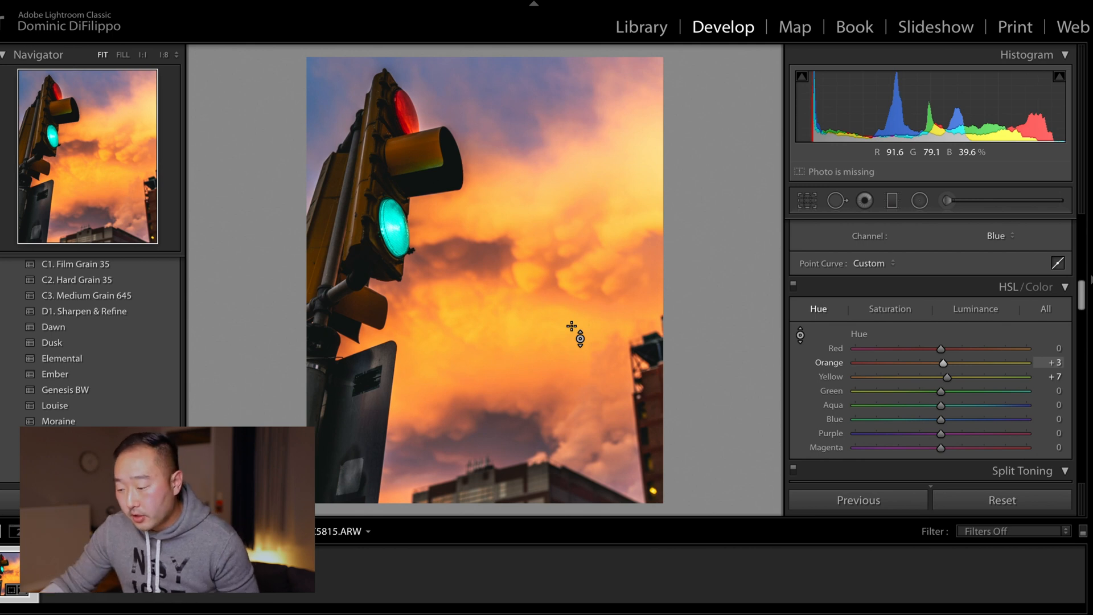
double_click(828, 364)
double_click(829, 373)
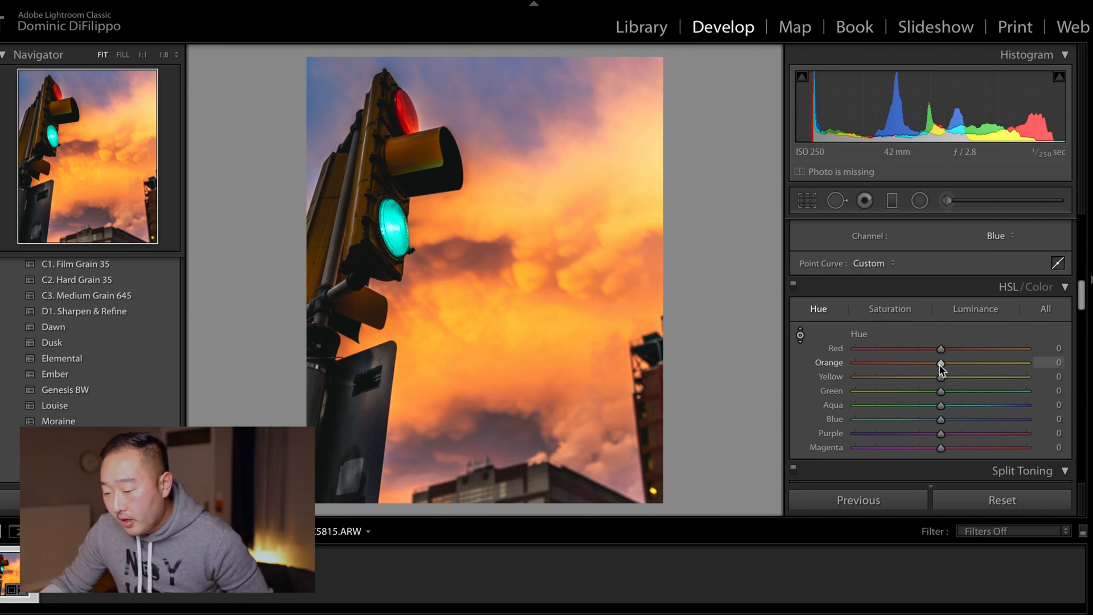
Step: Set the HSL hues to Red -5, Orange -3 and Yellow -4
drag(941, 365, 935, 351)
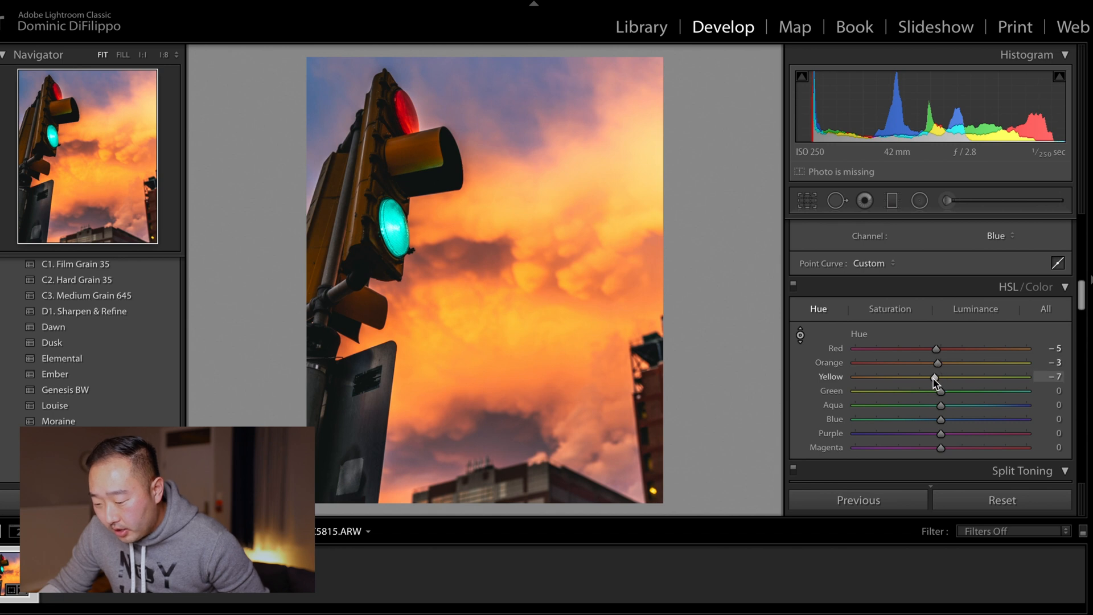
drag(910, 377, 940, 380)
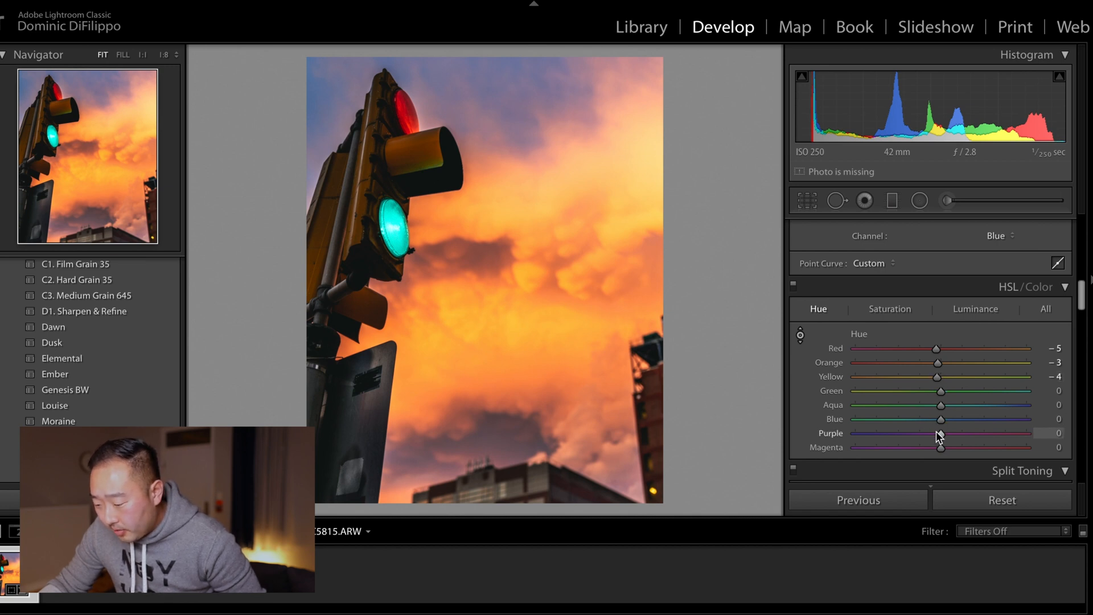
Step: Try nudging the Purple and Blue hues, then reset the Blue hue
mouse_move(939, 424)
mouse_down()
mouse_move(922, 427)
mouse_move(967, 425)
mouse_move(906, 423)
mouse_move(950, 426)
mouse_up()
key(Up)
key(Up)
key(Up)
key(Up)
key(Up)
key(Up)
key(Up)
key(Up)
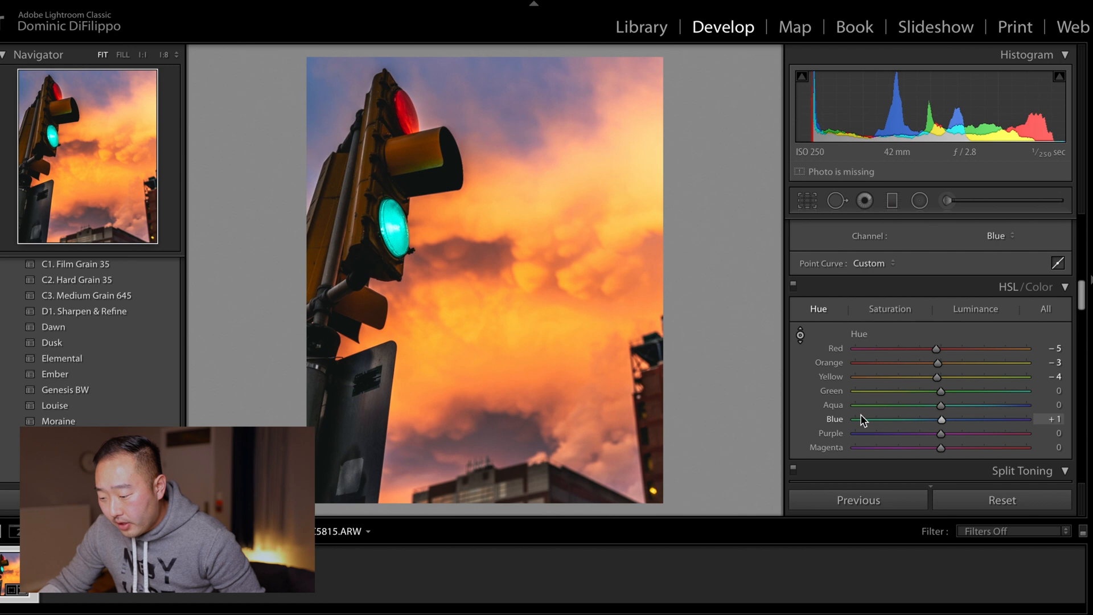
double_click(842, 418)
Step: Lower the HSL saturation of Red to -4, Orange to -10 and Yellow to -11
scroll(944, 411, down, 3)
scroll(943, 408, up, 2)
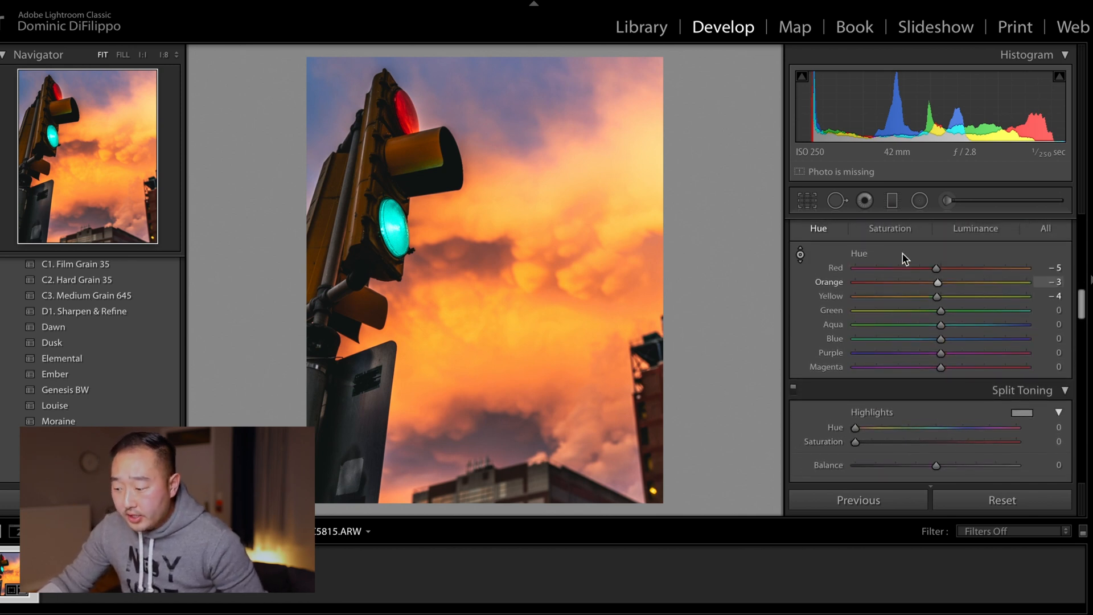
click(892, 229)
scroll(910, 246, up, 3)
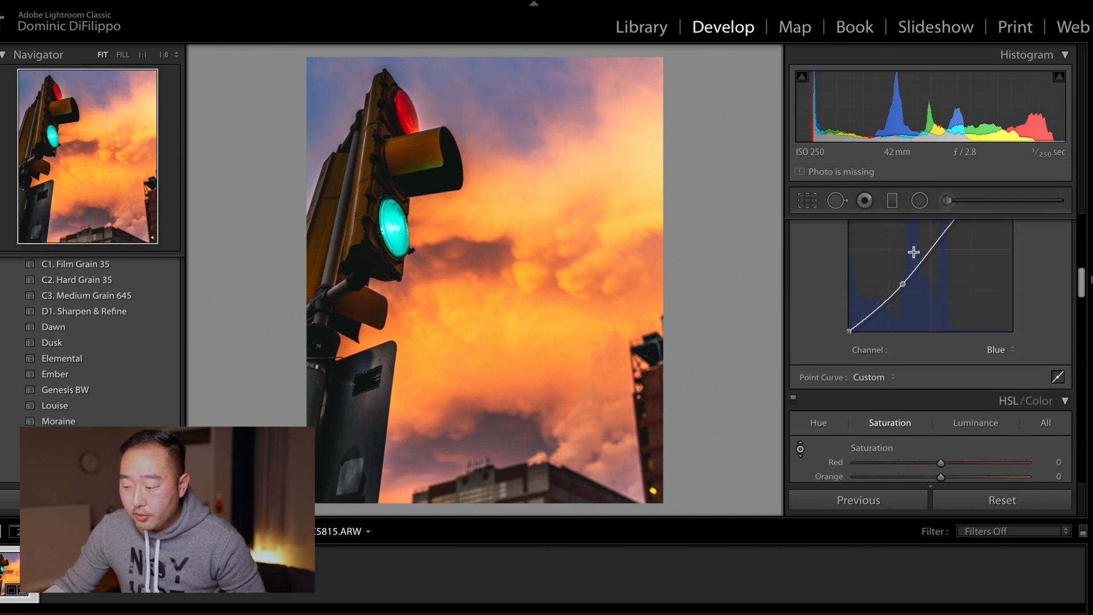
scroll(914, 253, up, 3)
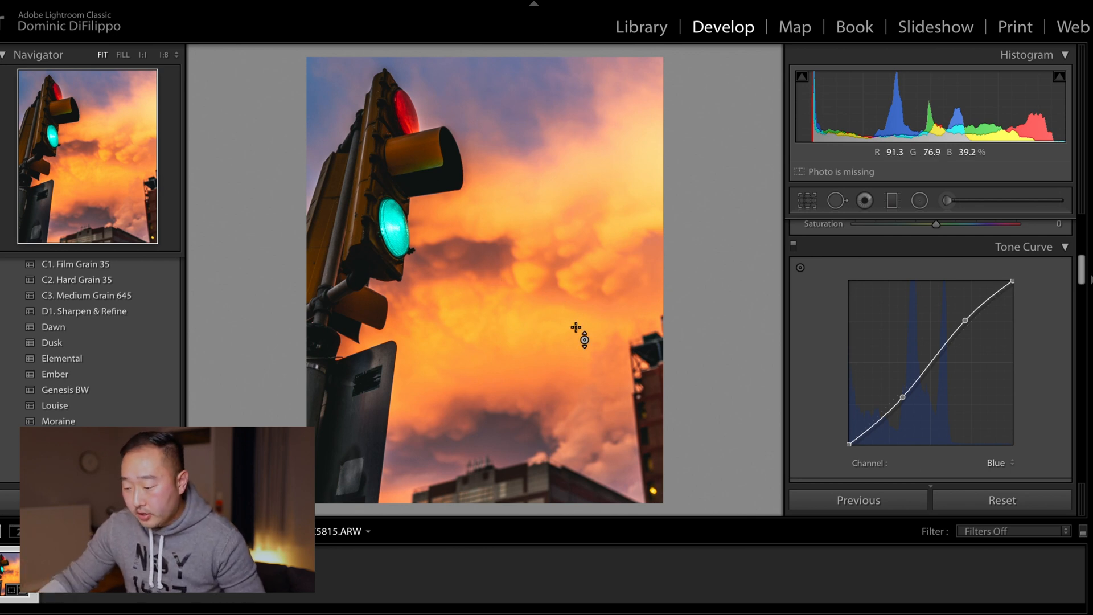
scroll(989, 381, down, 5)
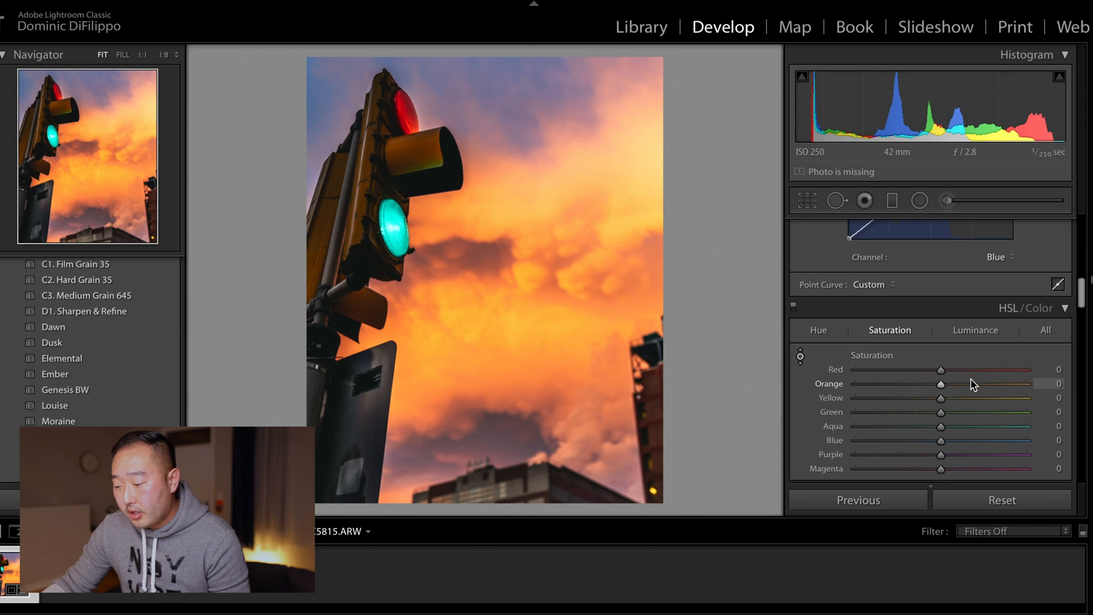
scroll(971, 379, down, 1)
mouse_move(941, 373)
mouse_down()
mouse_move(883, 371)
mouse_move(969, 379)
mouse_move(932, 377)
mouse_up()
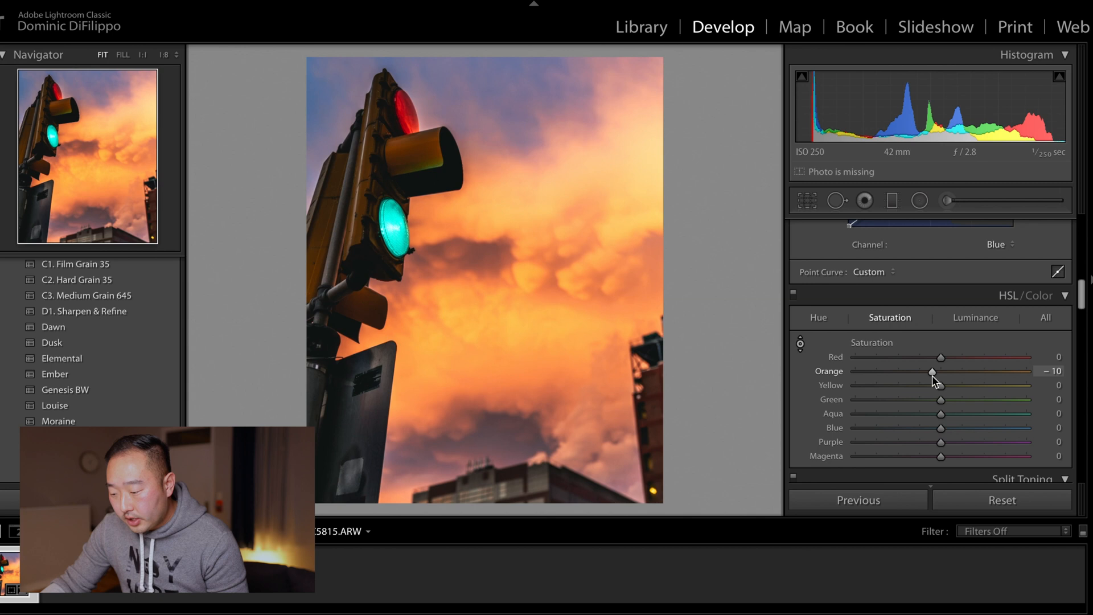
drag(942, 383, 939, 361)
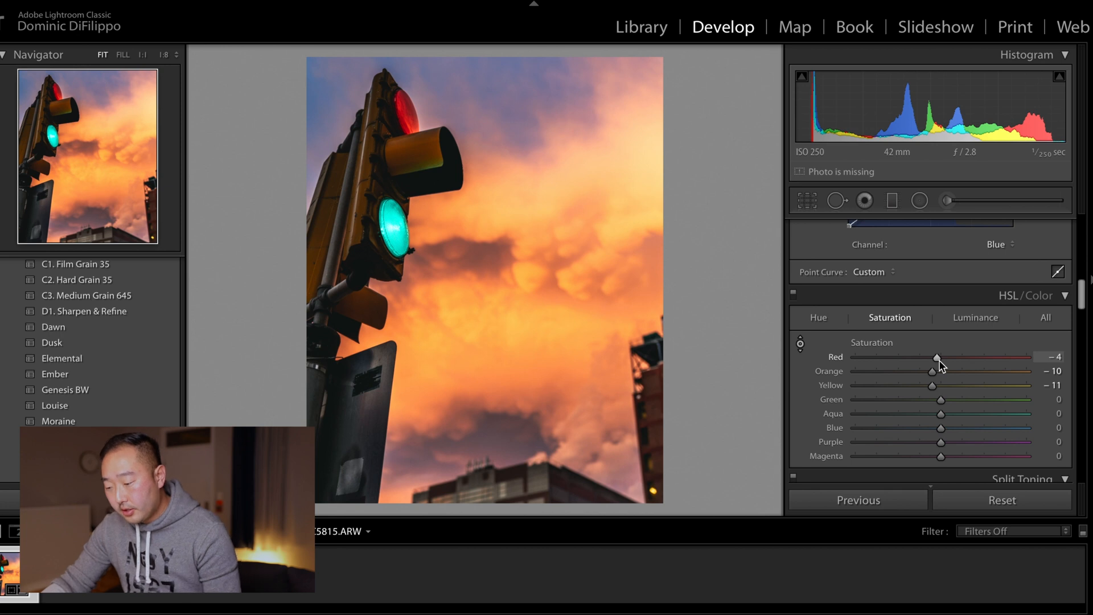
Step: Try raising Green saturation and lowering Aqua saturation, then reset both sliders
drag(942, 403, 1027, 408)
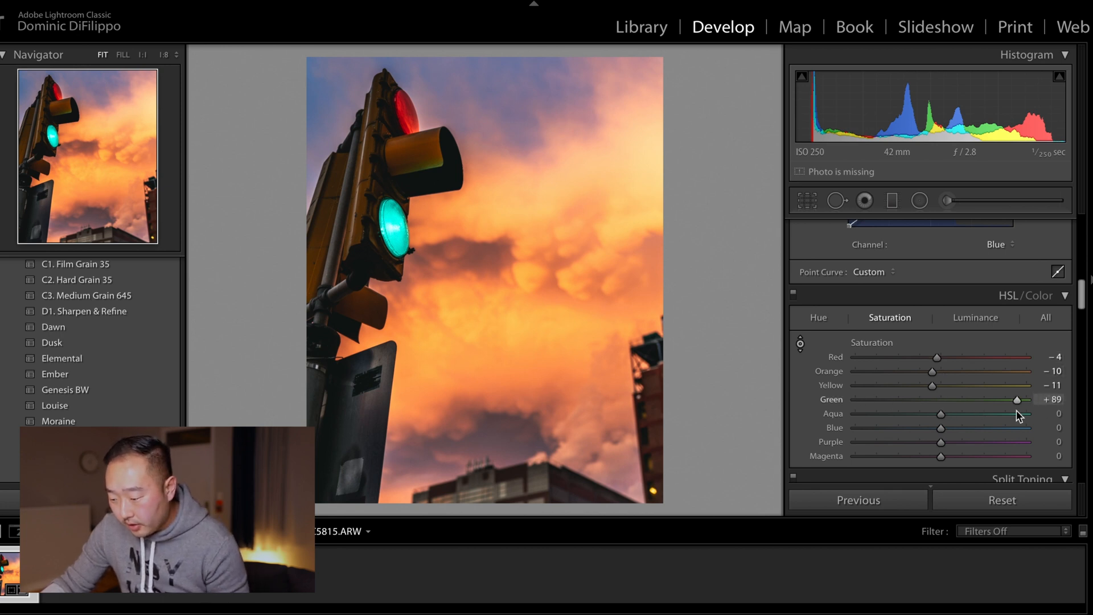
double_click(839, 400)
drag(943, 417, 836, 410)
double_click(836, 410)
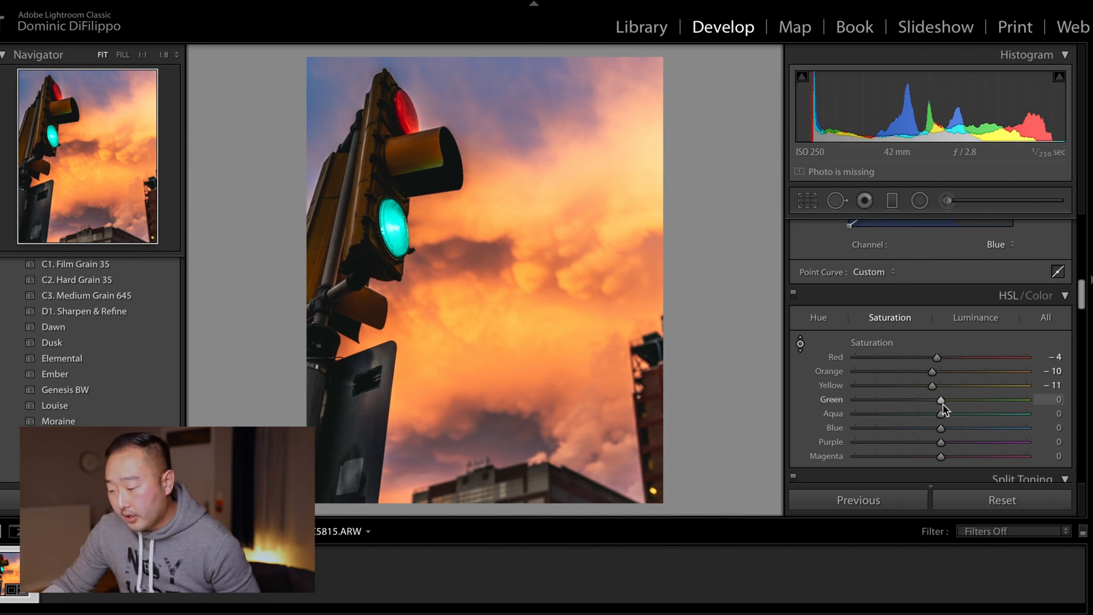
Step: Raise the HSL luminance of Orange to +6 and Yellow to +10
scroll(942, 406, down, 3)
scroll(946, 396, up, 1)
click(973, 293)
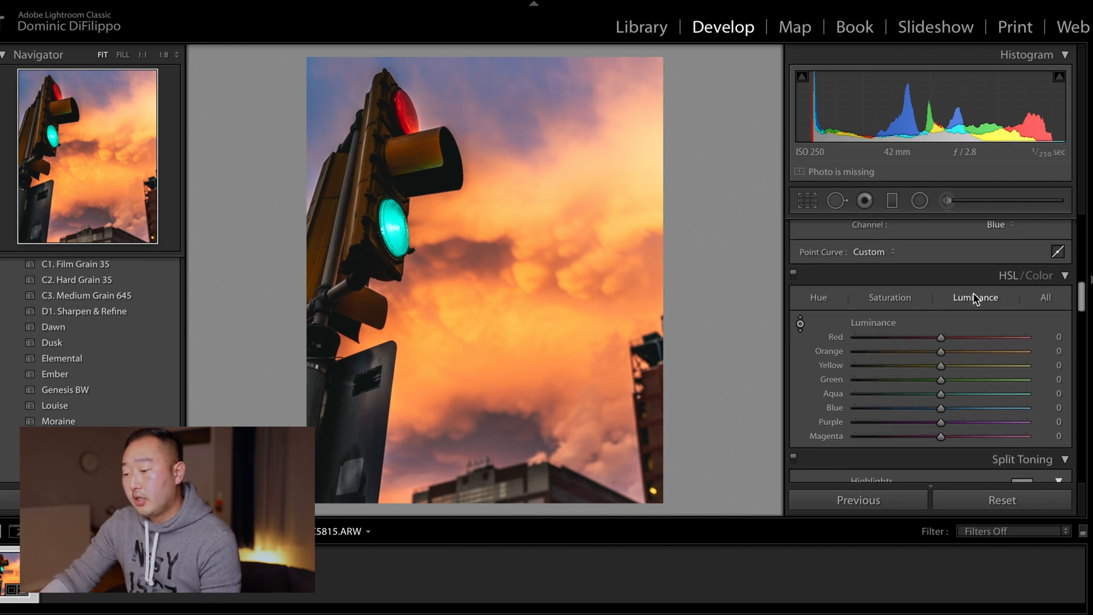
mouse_move(937, 353)
mouse_down()
mouse_move(870, 352)
mouse_move(1019, 361)
mouse_move(919, 358)
mouse_move(945, 358)
mouse_up()
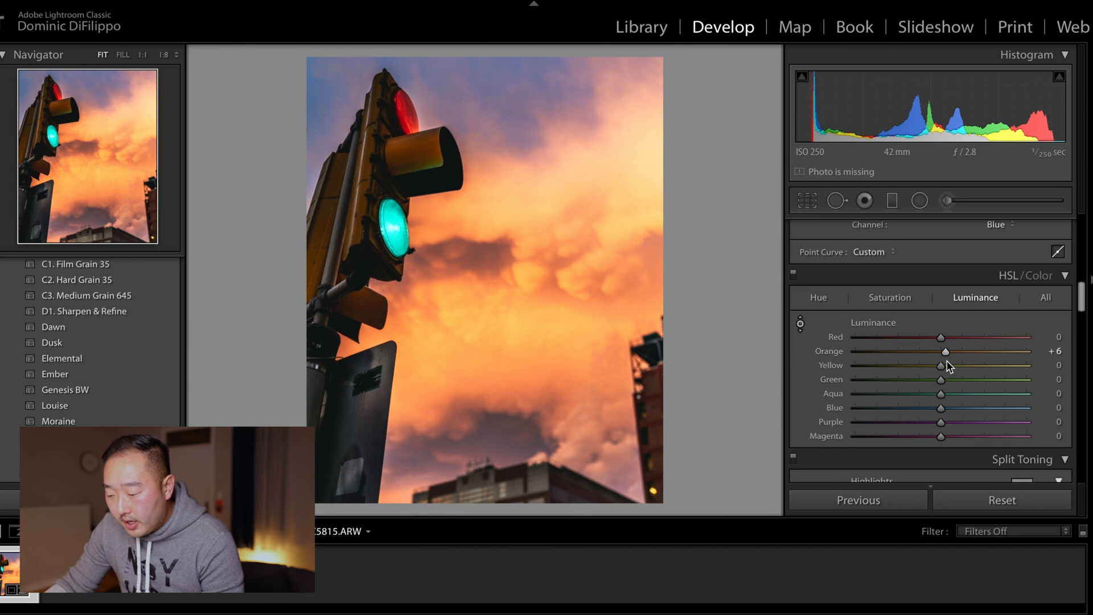
drag(941, 368, 949, 367)
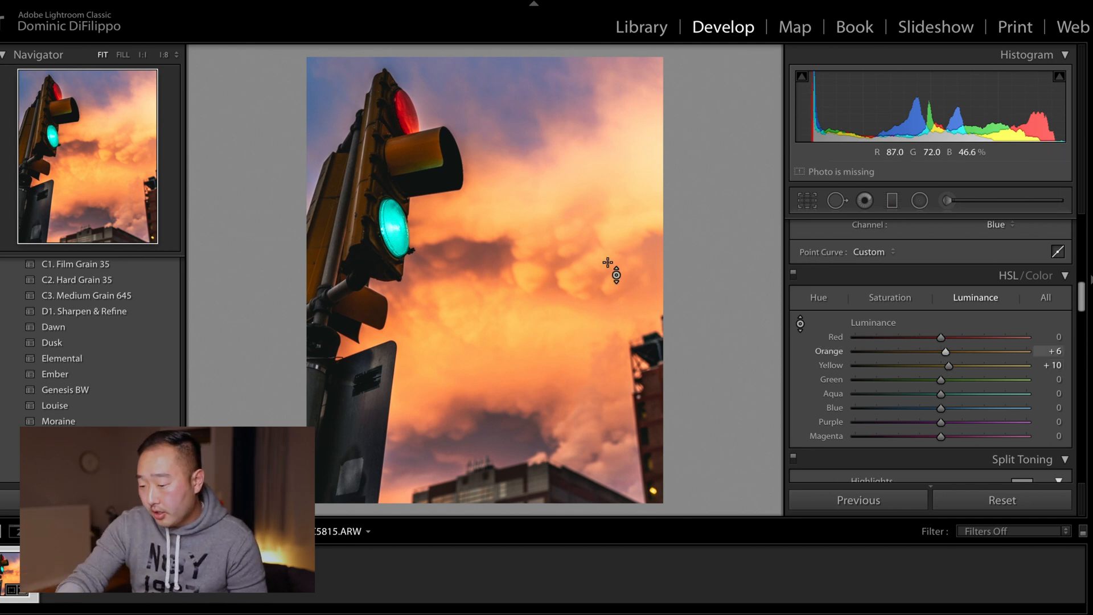
Step: Compare the edit before and after side by side and scroll through the Split Toning, Detail, Lens Corrections and Calibration panels
key(y)
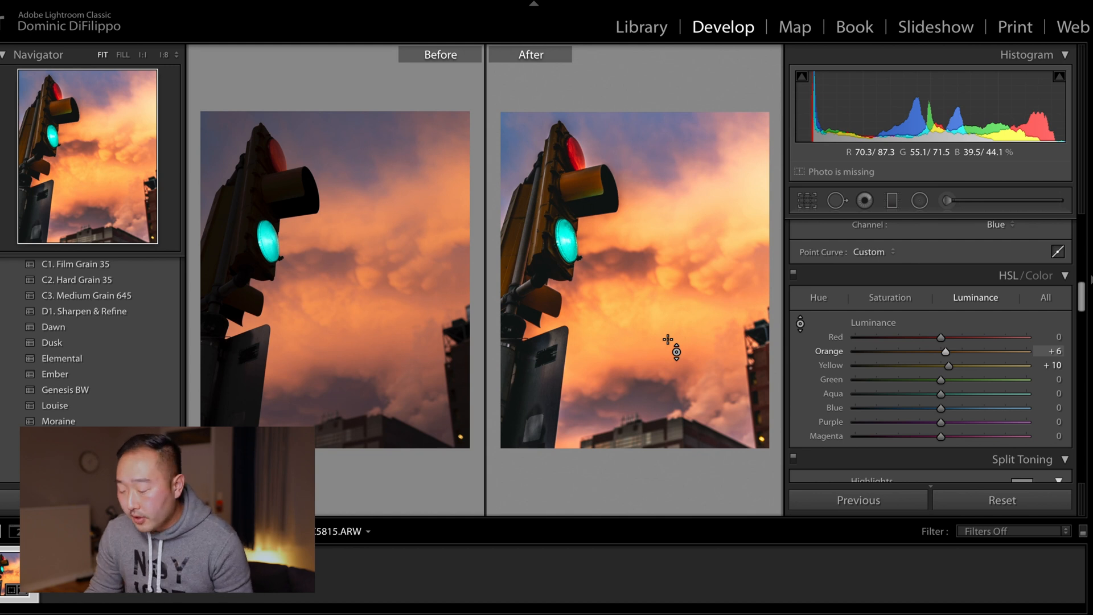
scroll(937, 333, down, 3)
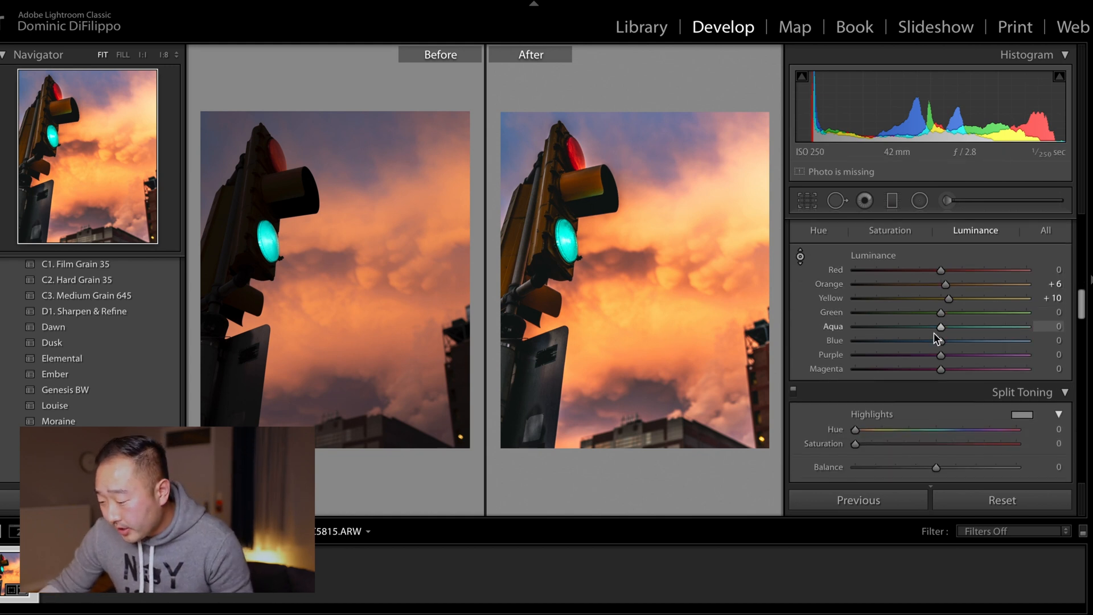
scroll(934, 332, down, 2)
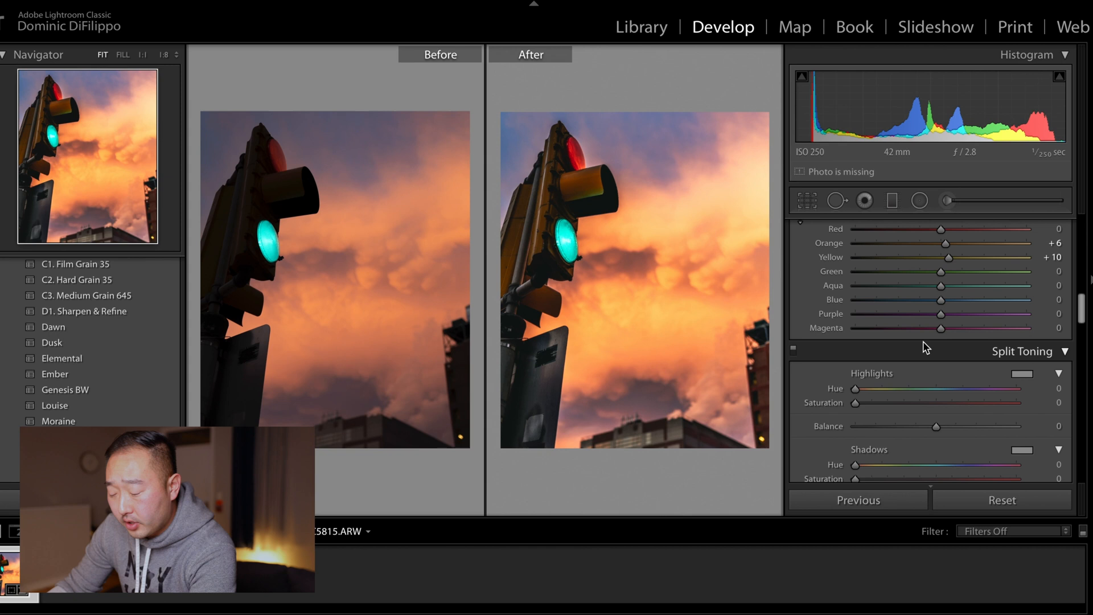
scroll(925, 342, down, 3)
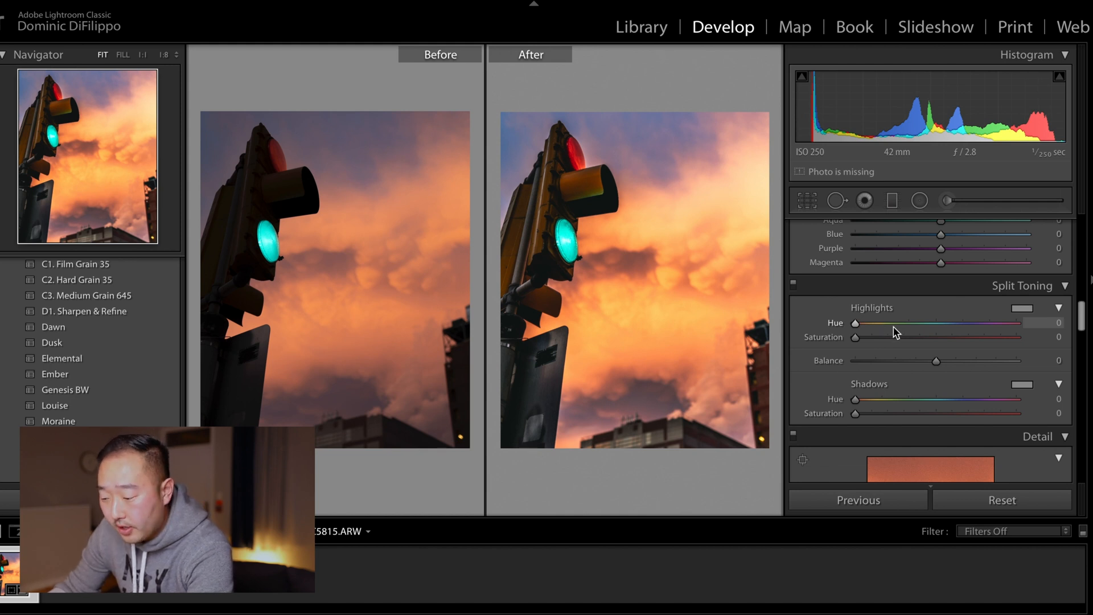
mouse_move(856, 323)
mouse_down()
mouse_move(950, 328)
mouse_move(912, 329)
mouse_move(907, 347)
mouse_move(922, 337)
mouse_move(842, 327)
mouse_up()
double_click(826, 337)
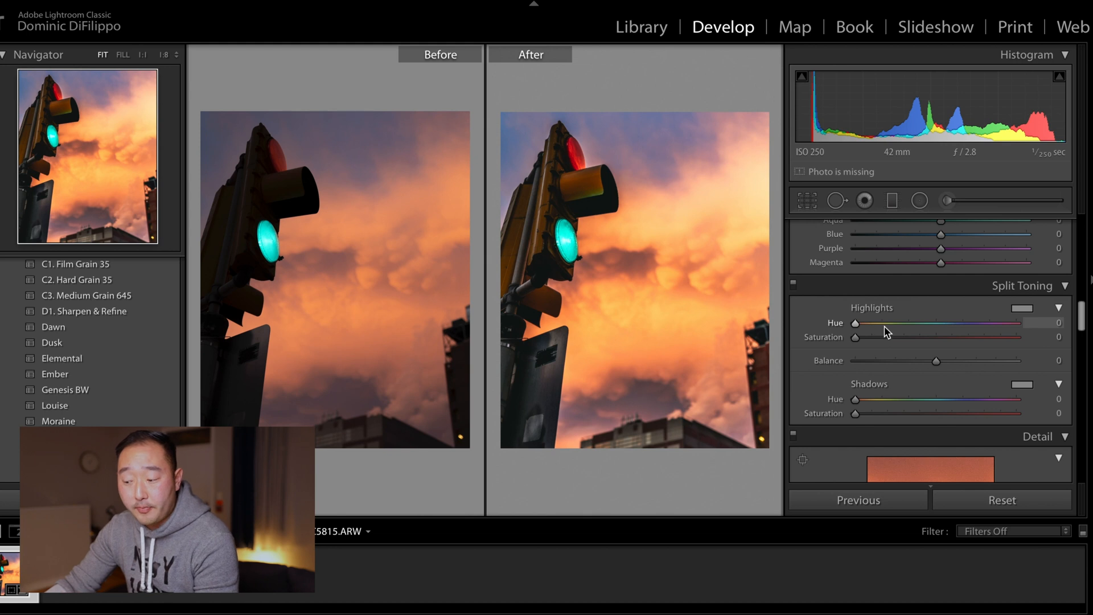
scroll(887, 326, down, 8)
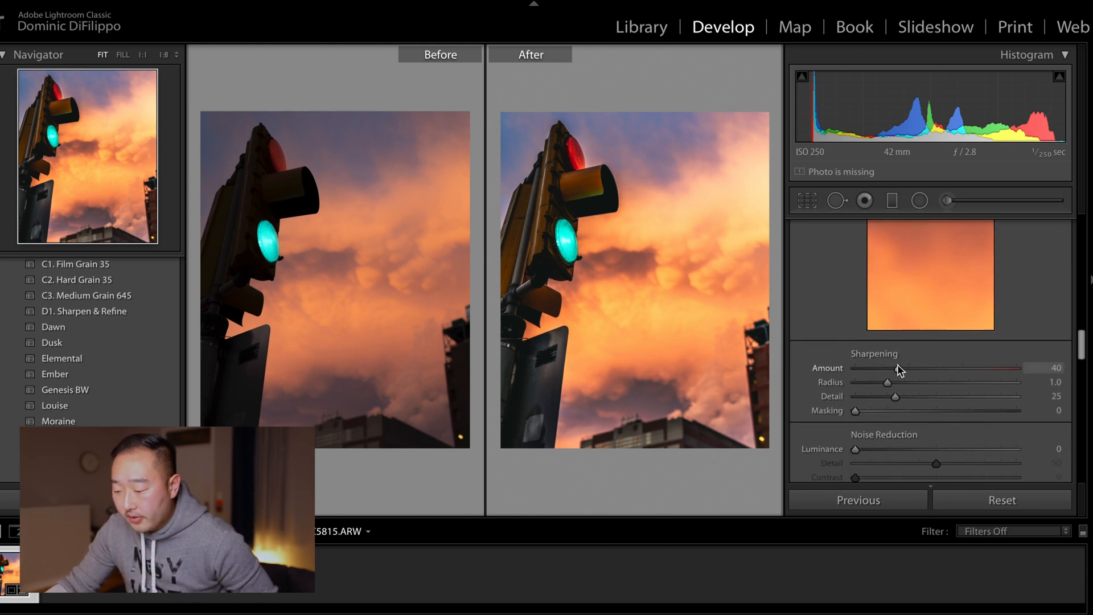
scroll(890, 381, down, 2)
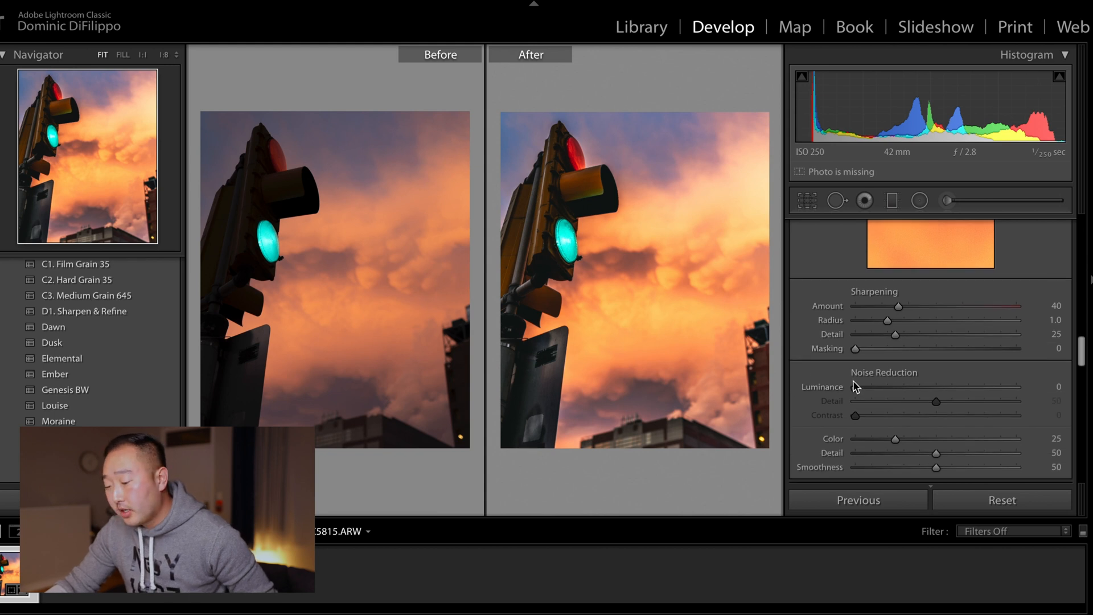
scroll(893, 387, down, 2)
scroll(894, 387, down, 10)
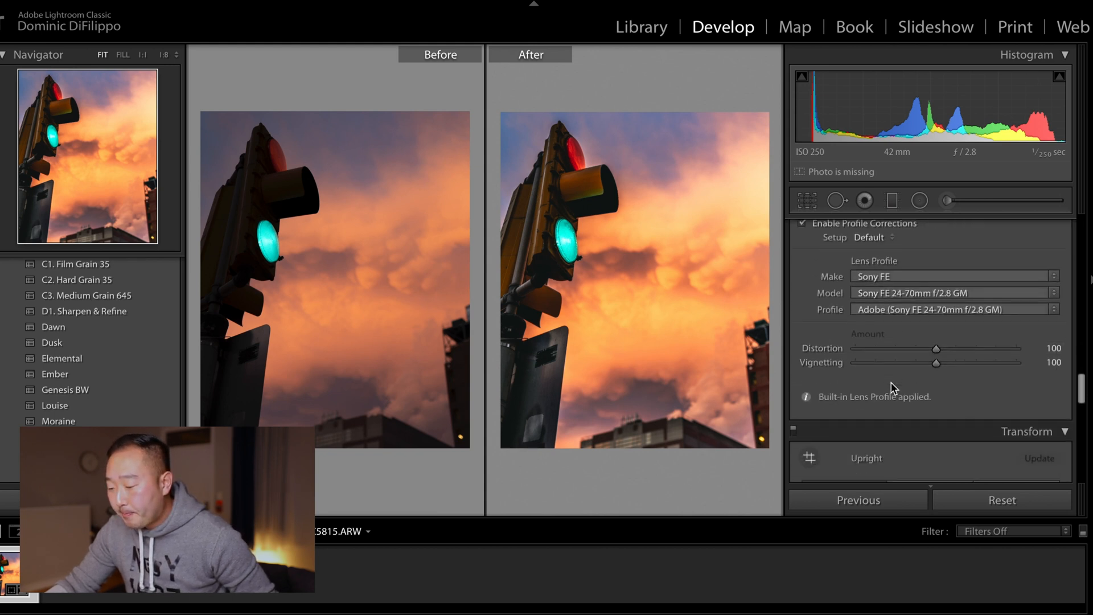
scroll(894, 388, down, 10)
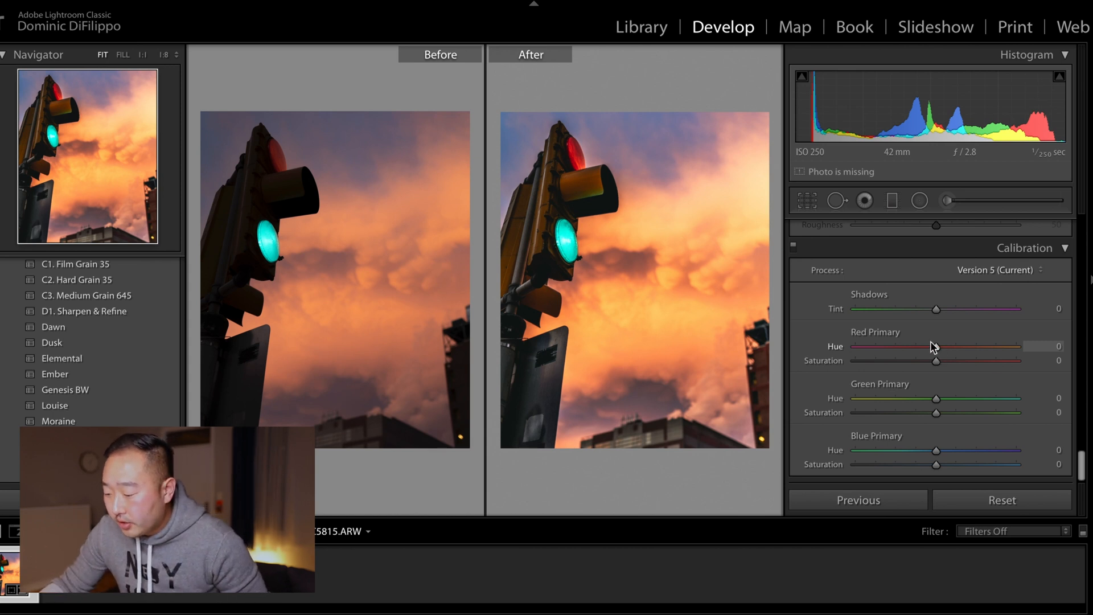
Step: Try raising Red Primary hue and saturation and lowering Blue Primary hue and saturation in Calibration, then reset all four sliders
drag(937, 347, 962, 366)
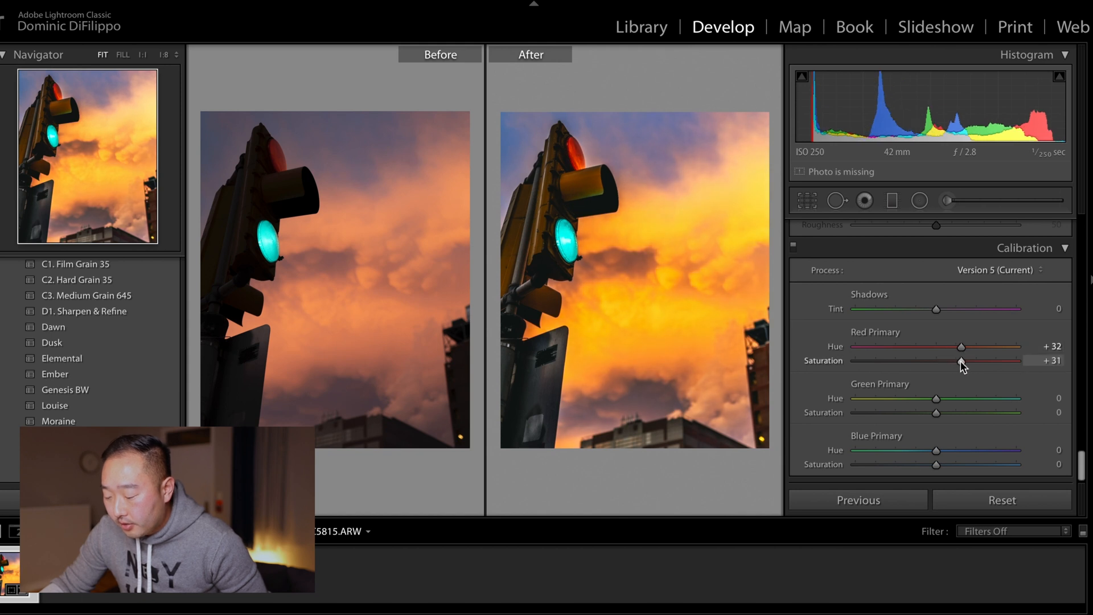
drag(936, 450, 917, 463)
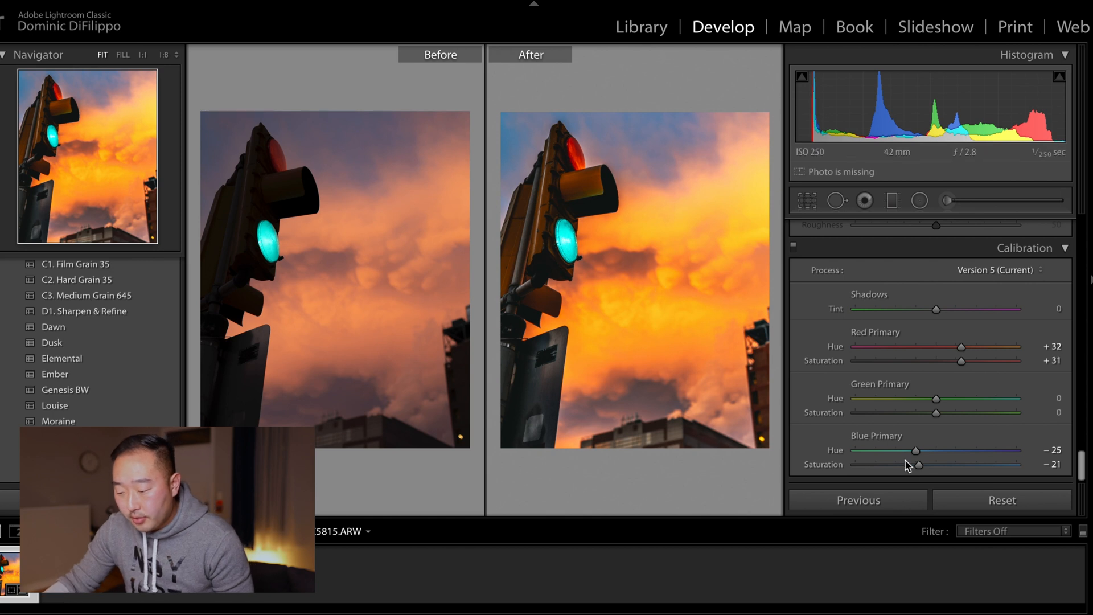
double_click(836, 451)
double_click(823, 465)
double_click(824, 361)
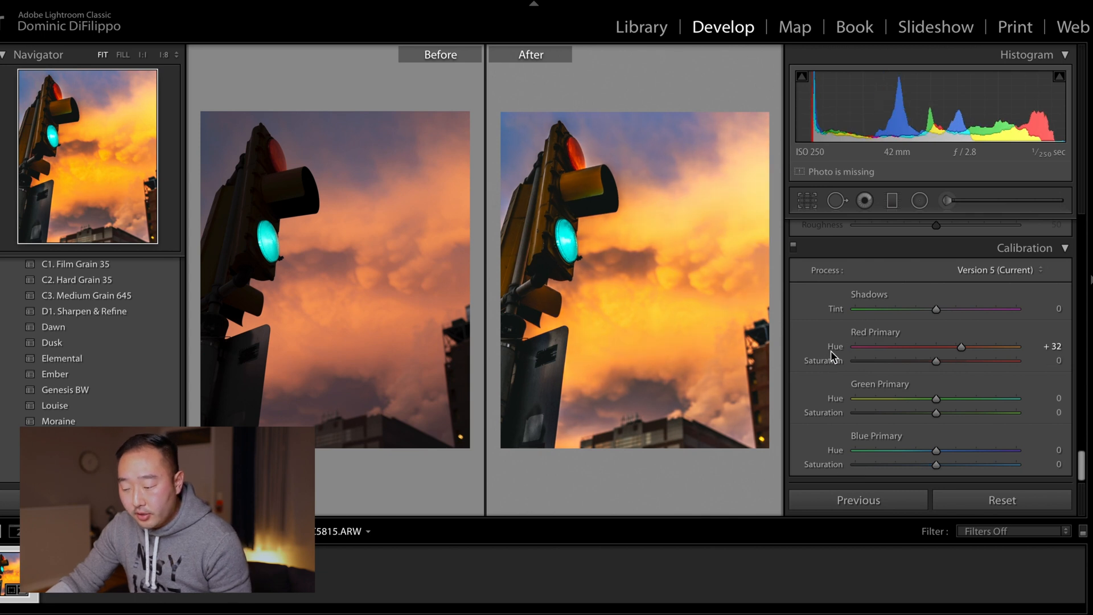
double_click(835, 347)
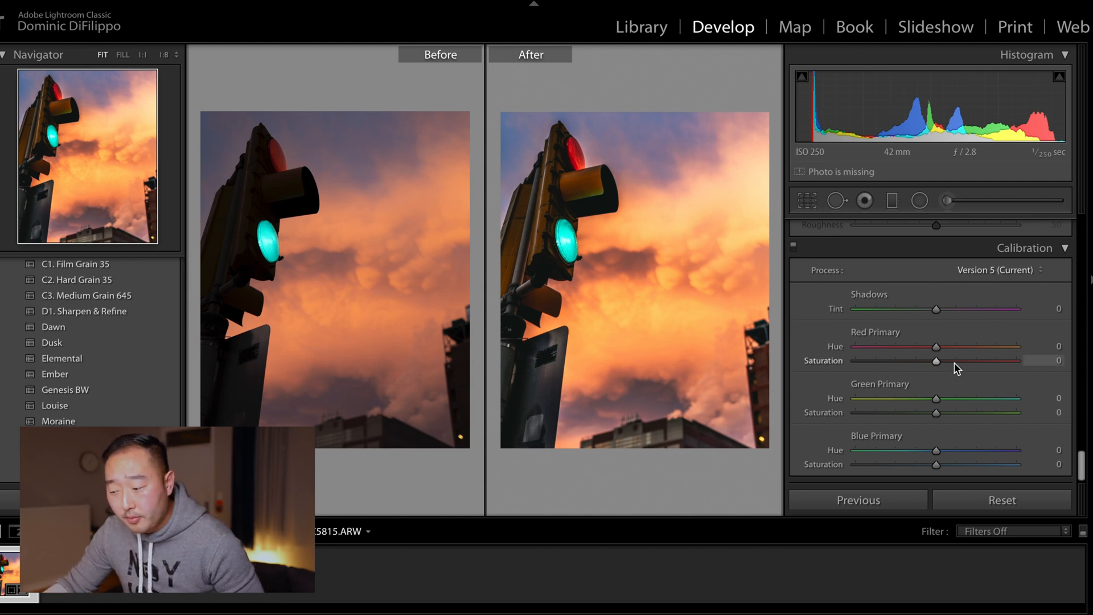
Step: Return to the single view and add a radial filter ellipse centred on the traffic light's green lamp
scroll(949, 365, up, 10)
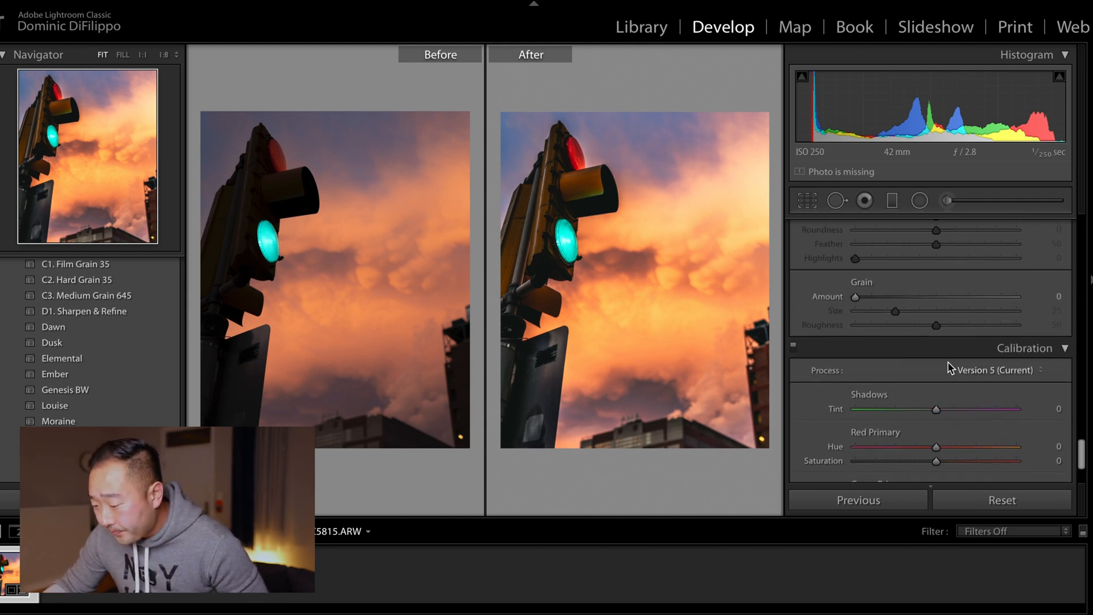
scroll(948, 363, up, 10)
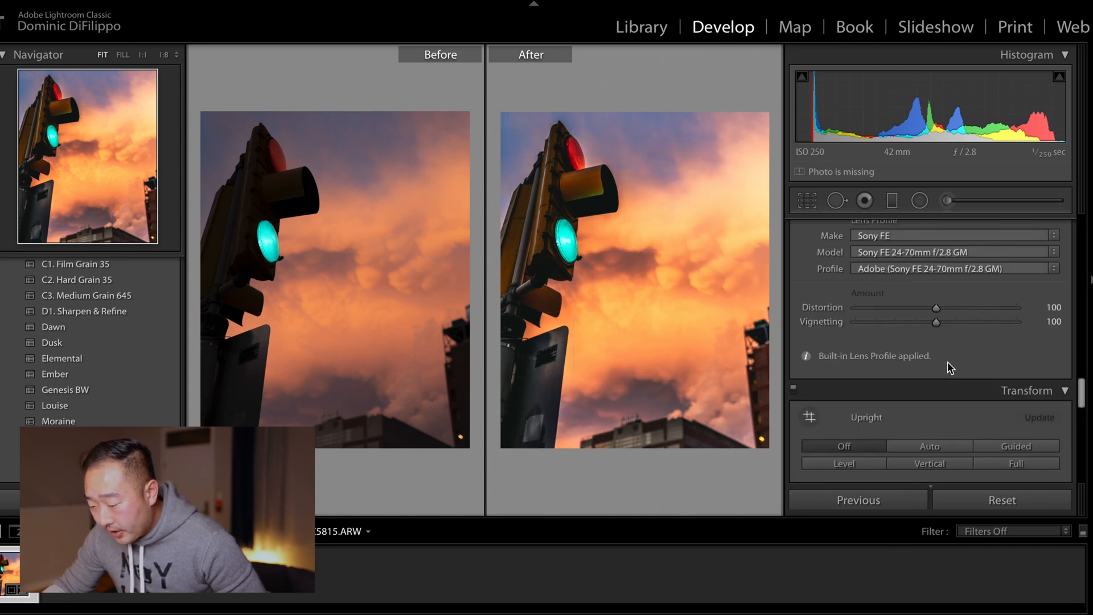
scroll(948, 365, up, 10)
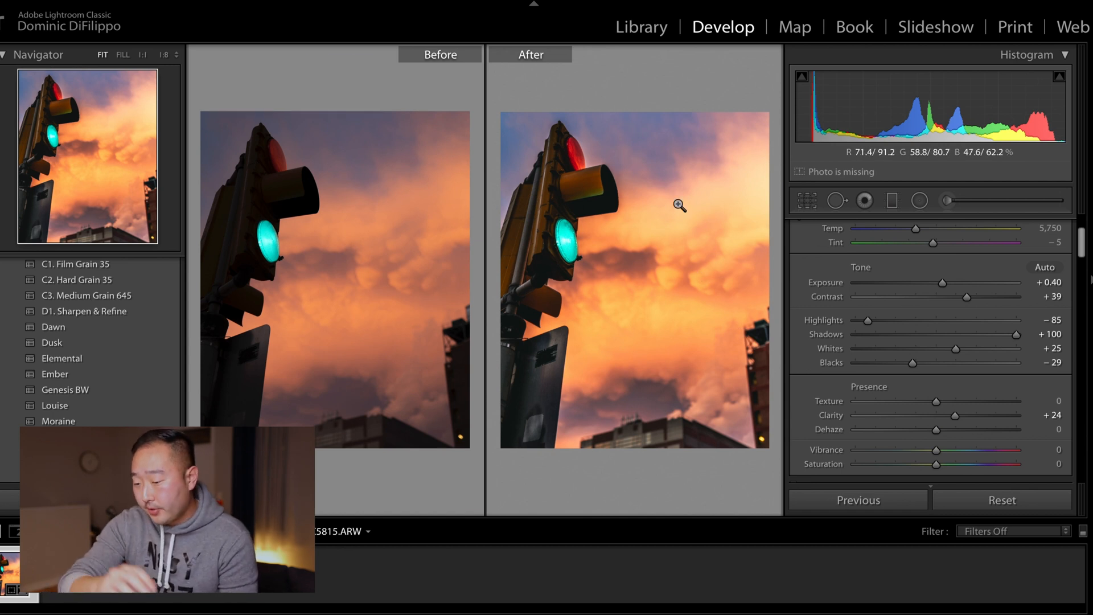
key(y)
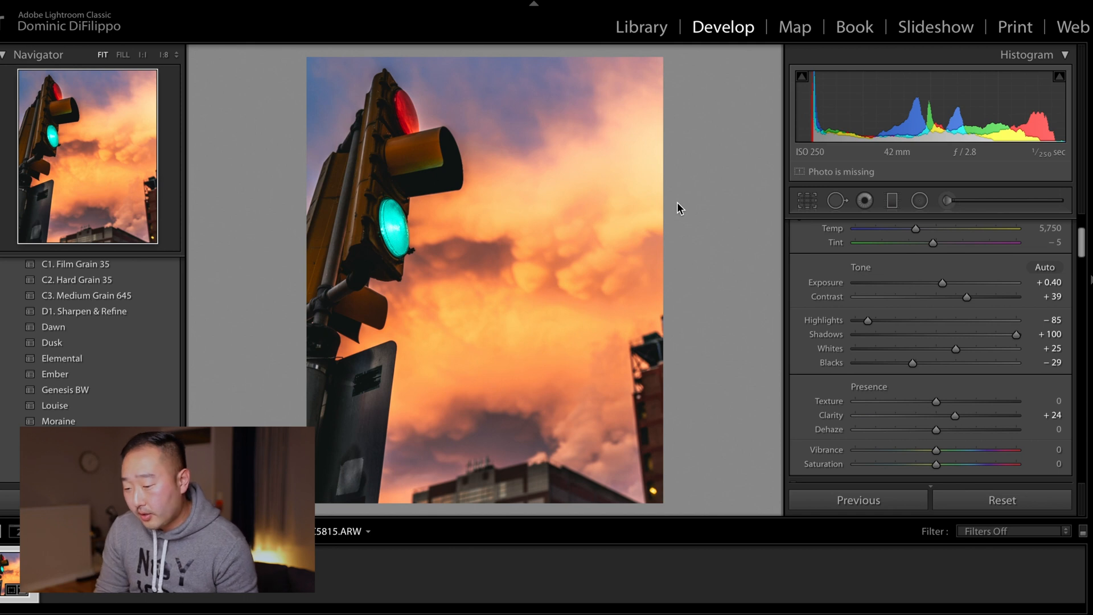
click(918, 203)
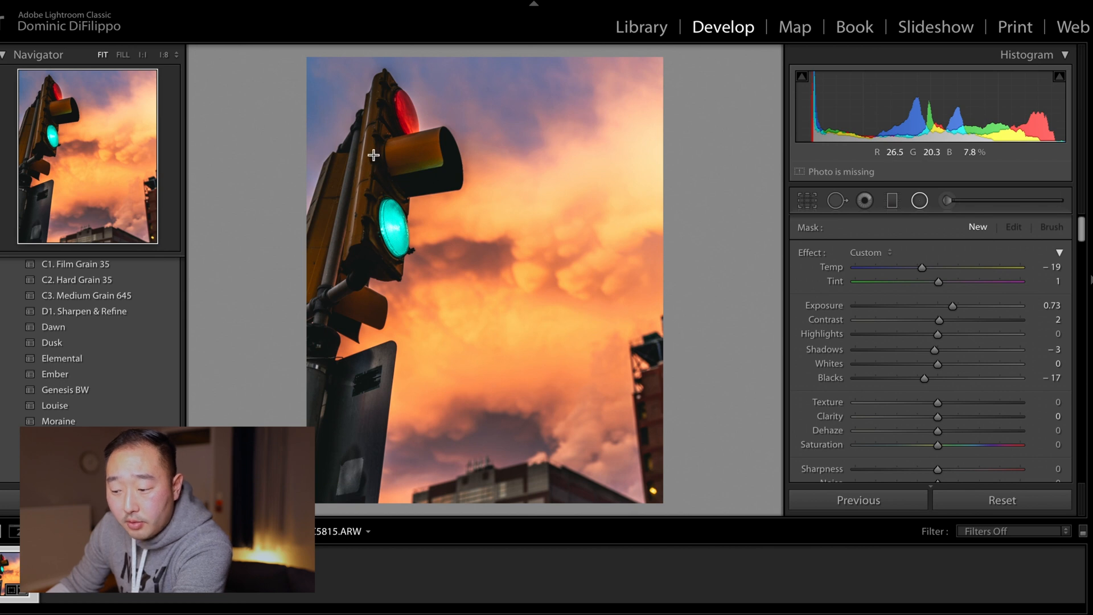
drag(337, 127, 438, 286)
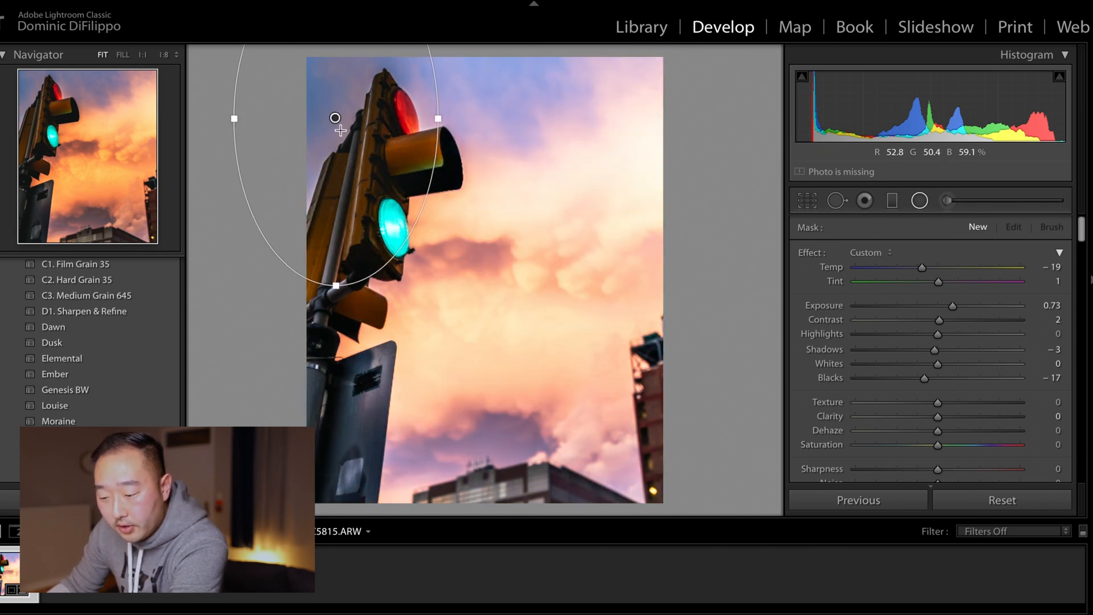
drag(340, 129, 374, 207)
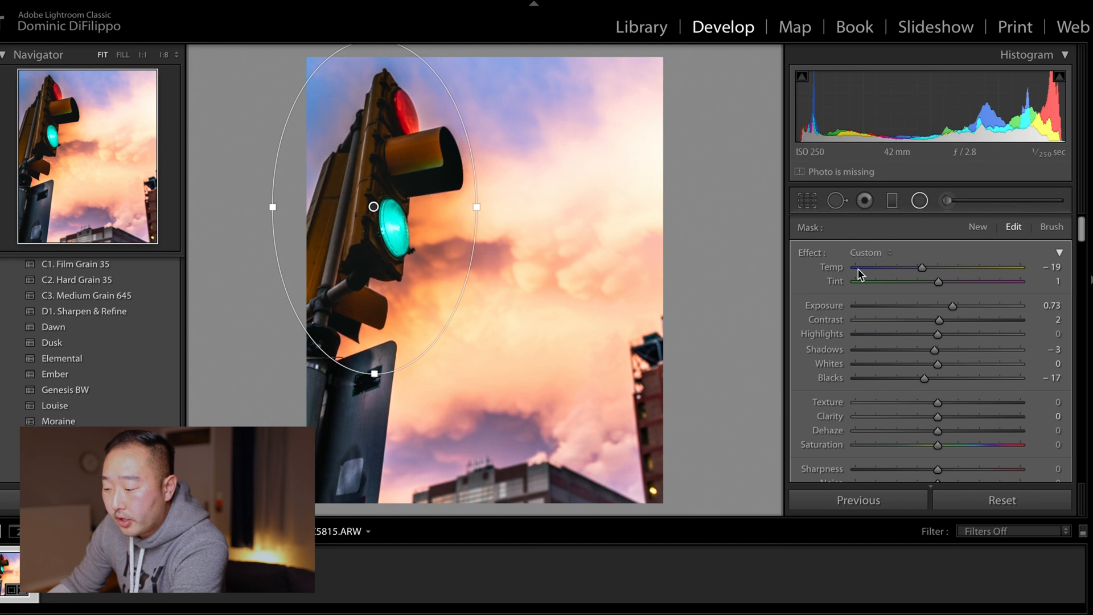
Step: Invert the radial filter's mask so it affects the traffic light, previewing the mask overlay
scroll(859, 271, down, 5)
scroll(859, 272, down, 1)
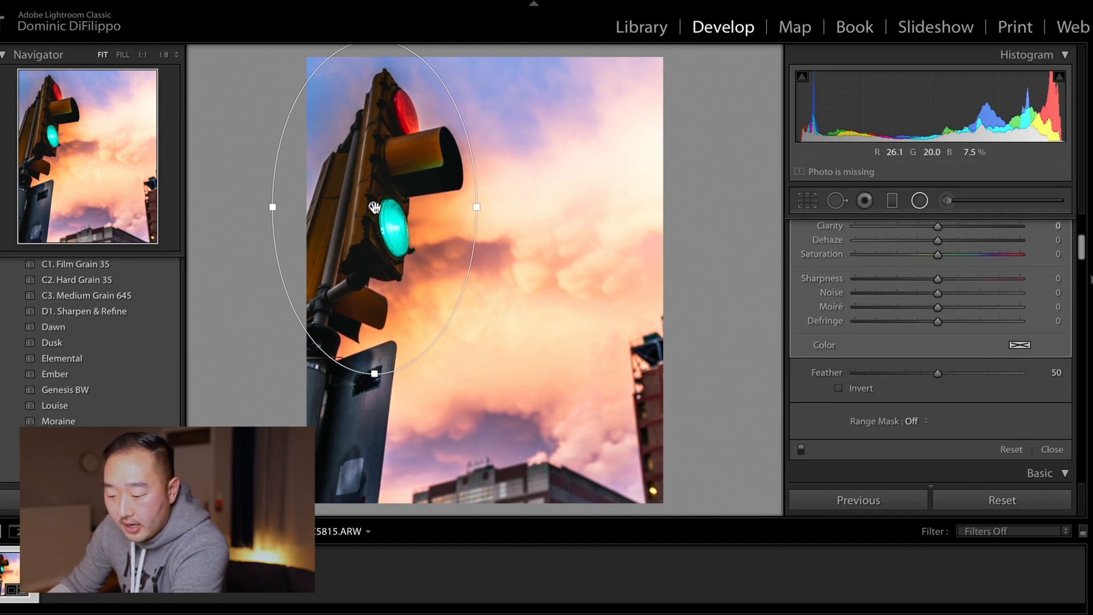
key(o)
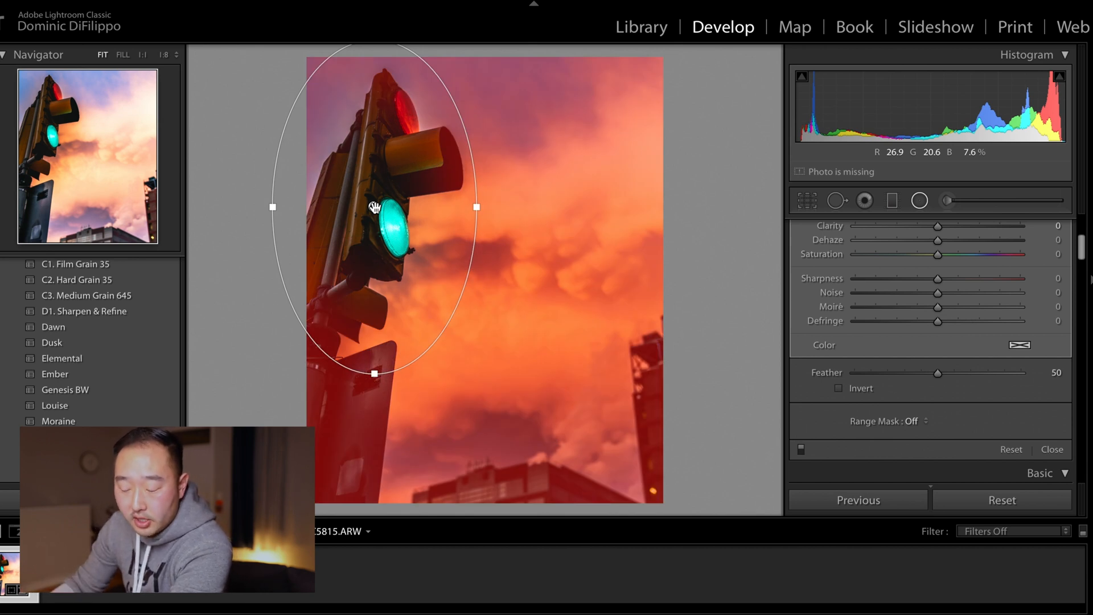
key(o)
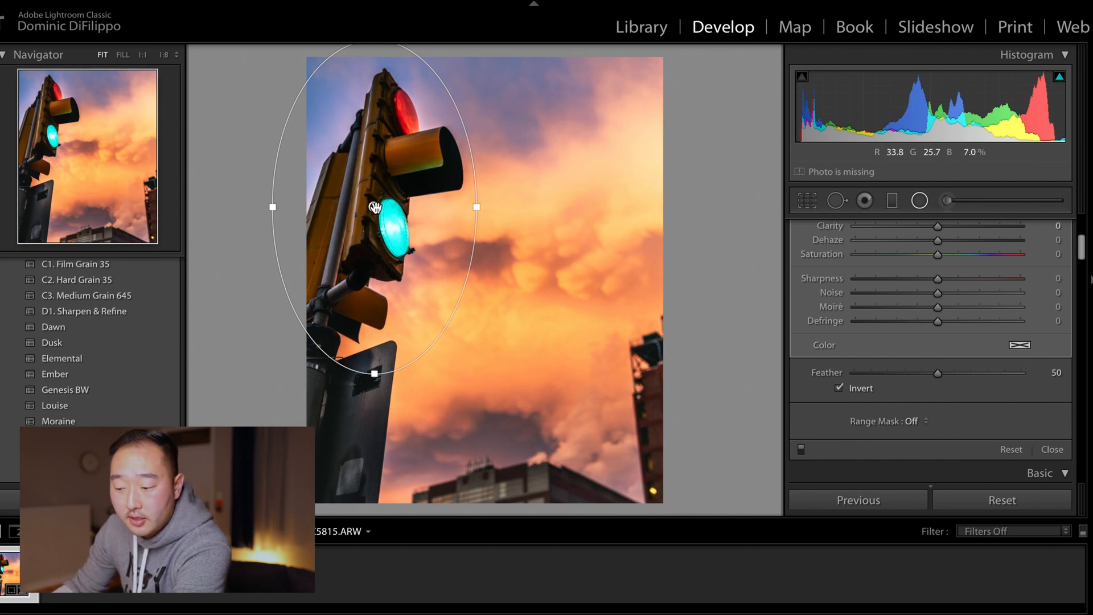
mouse_move(375, 207)
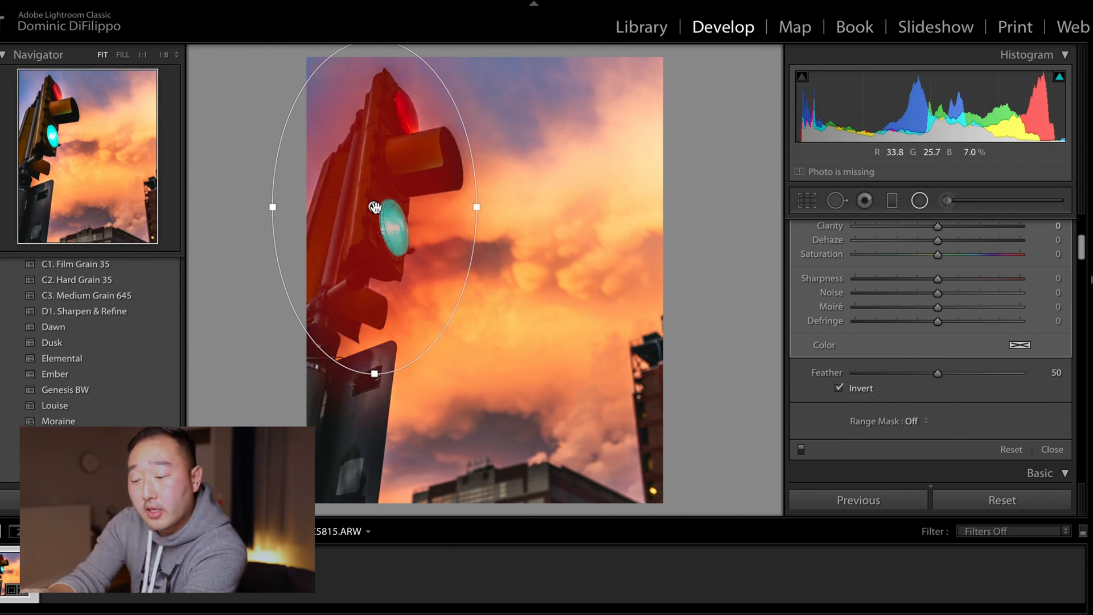
scroll(897, 292, up, 5)
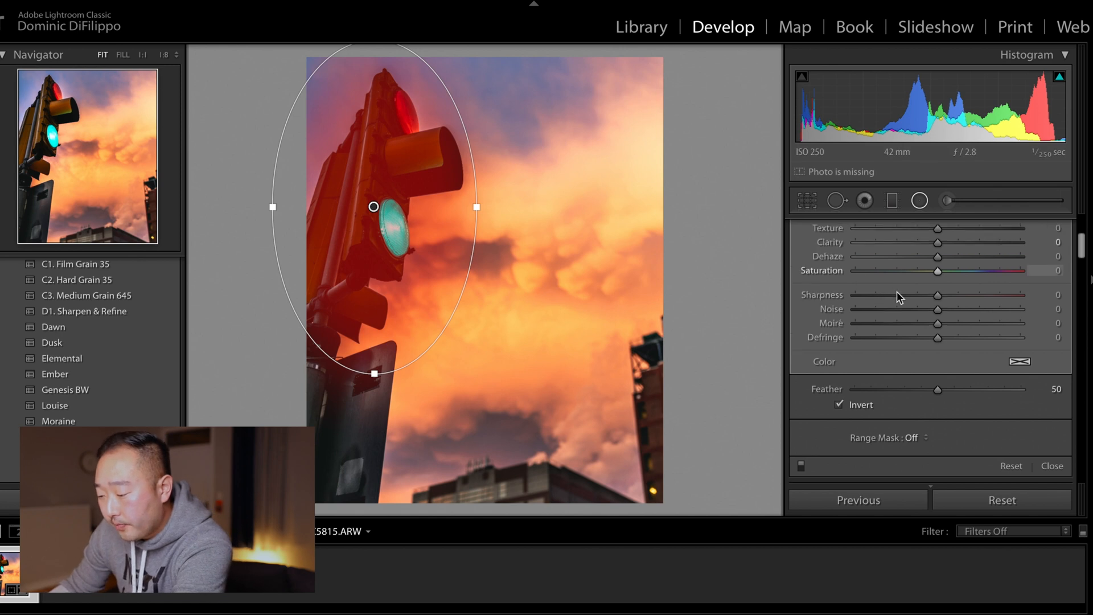
scroll(897, 292, down, 1)
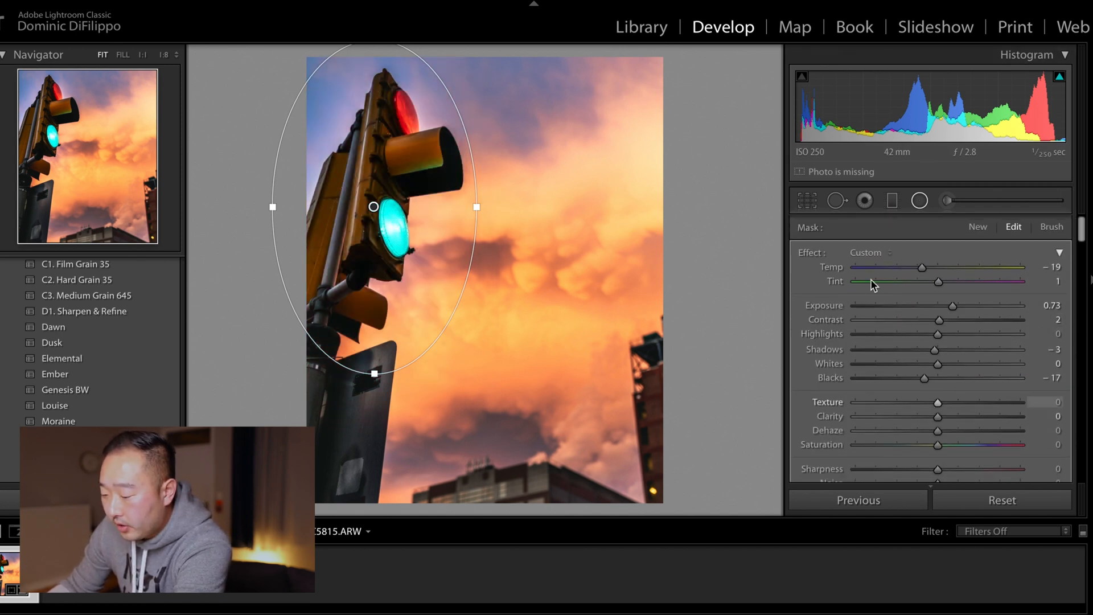
Step: Reset the radial filter's effect sliders, then set Contrast 6, Shadows 57, Whites 22 and Blacks -8
double_click(812, 254)
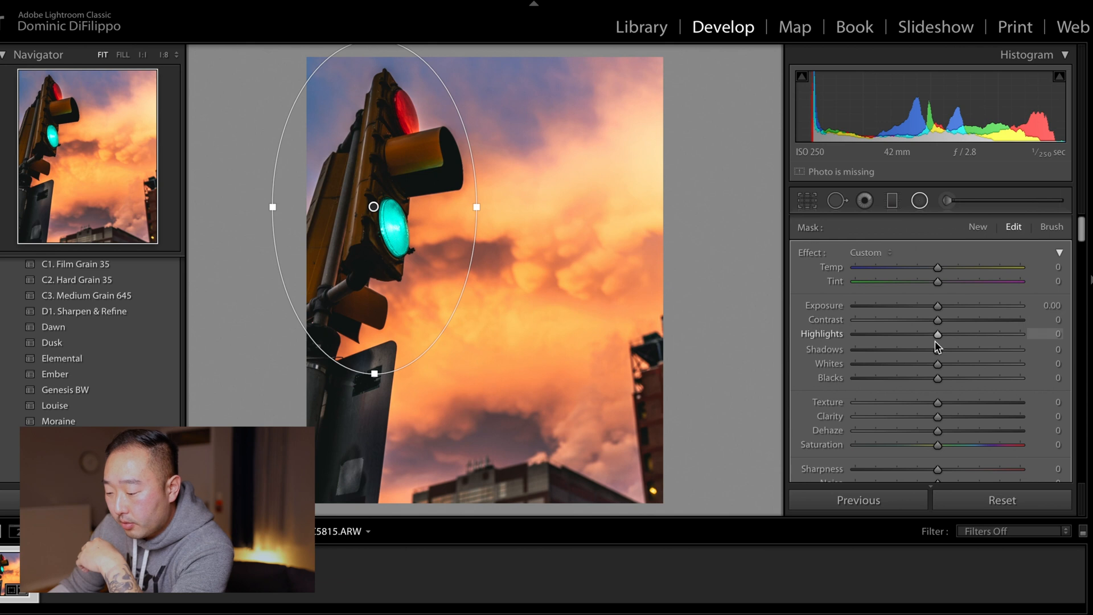
drag(942, 350, 934, 378)
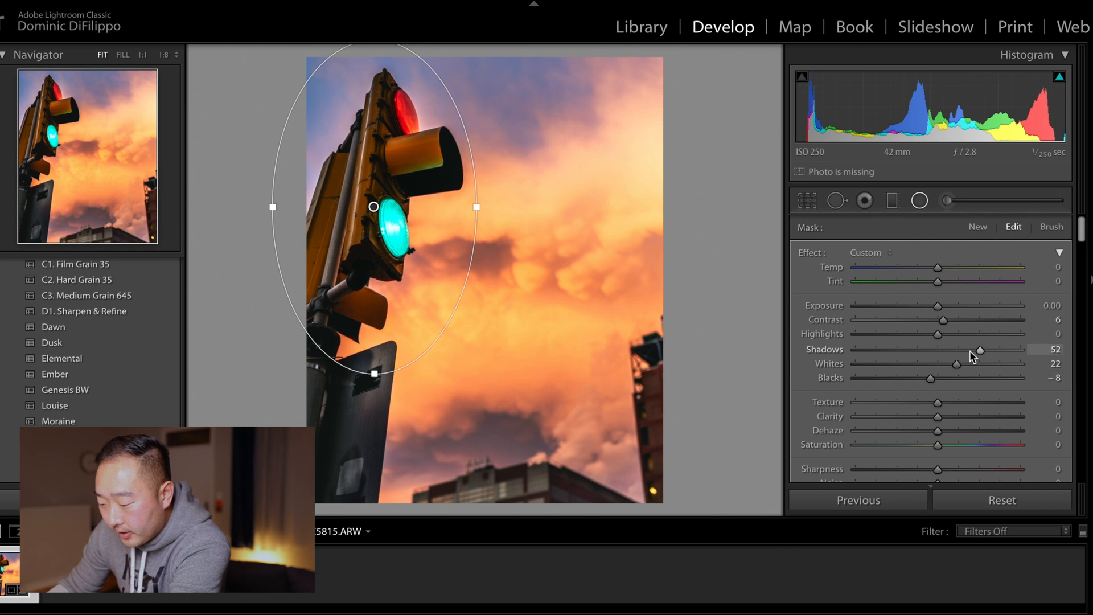
drag(979, 351, 983, 350)
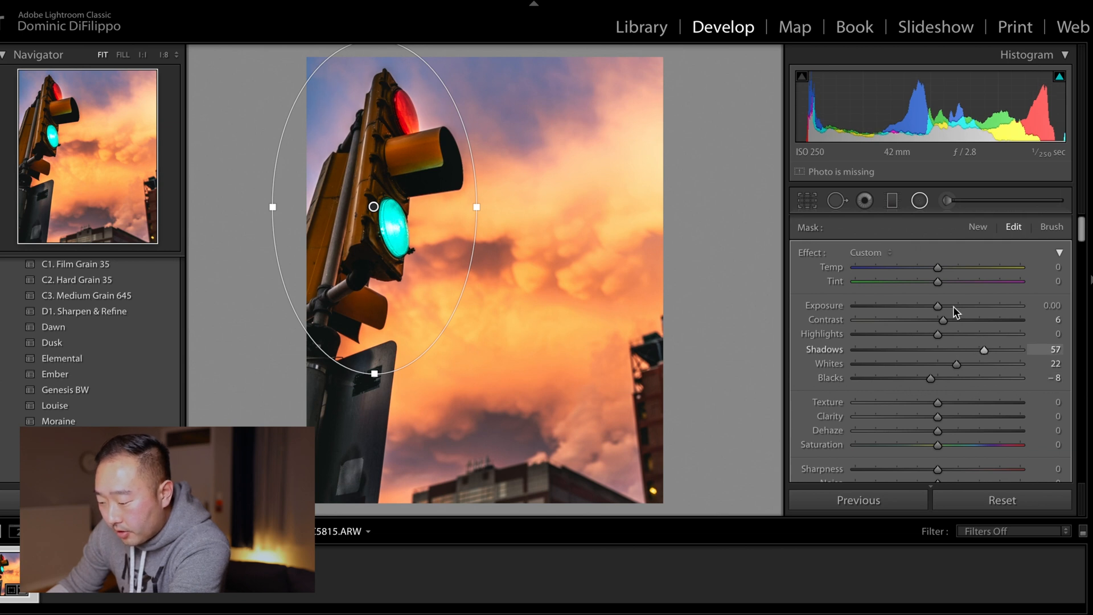
Step: Set the radial filter's Exposure to 0.12, Highlights 7, Shadows 67 and Clarity 11, then close the filter
drag(939, 305, 945, 307)
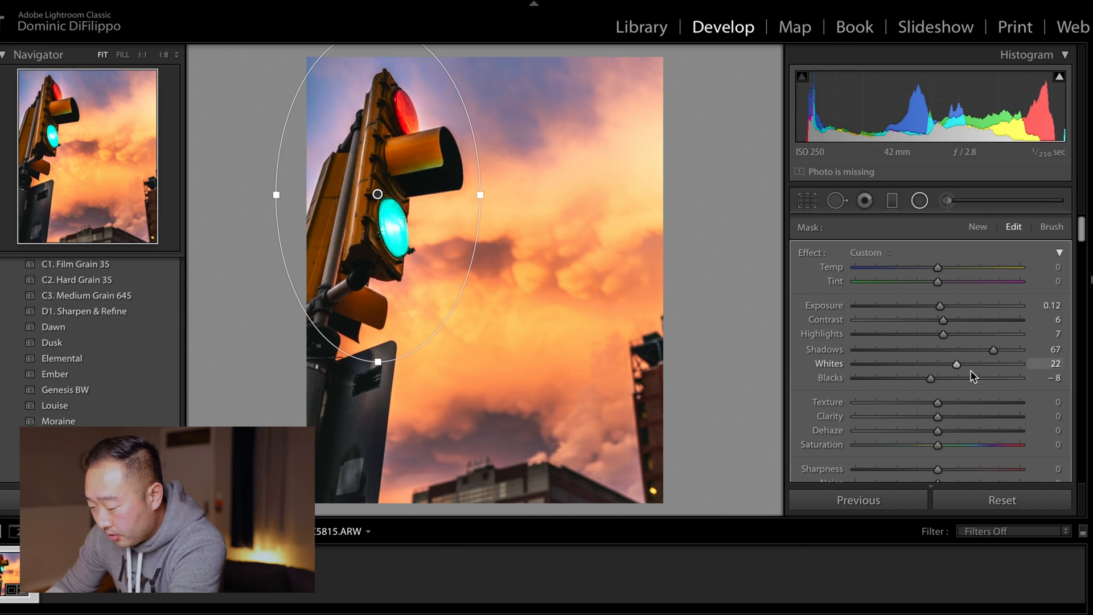
drag(938, 416, 947, 416)
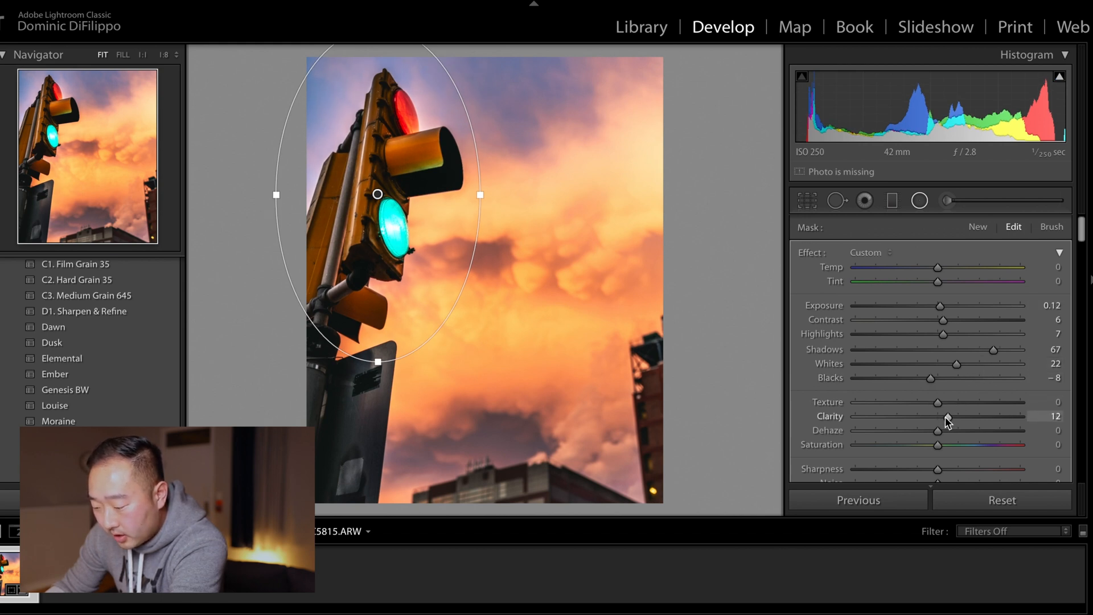
drag(947, 418, 946, 418)
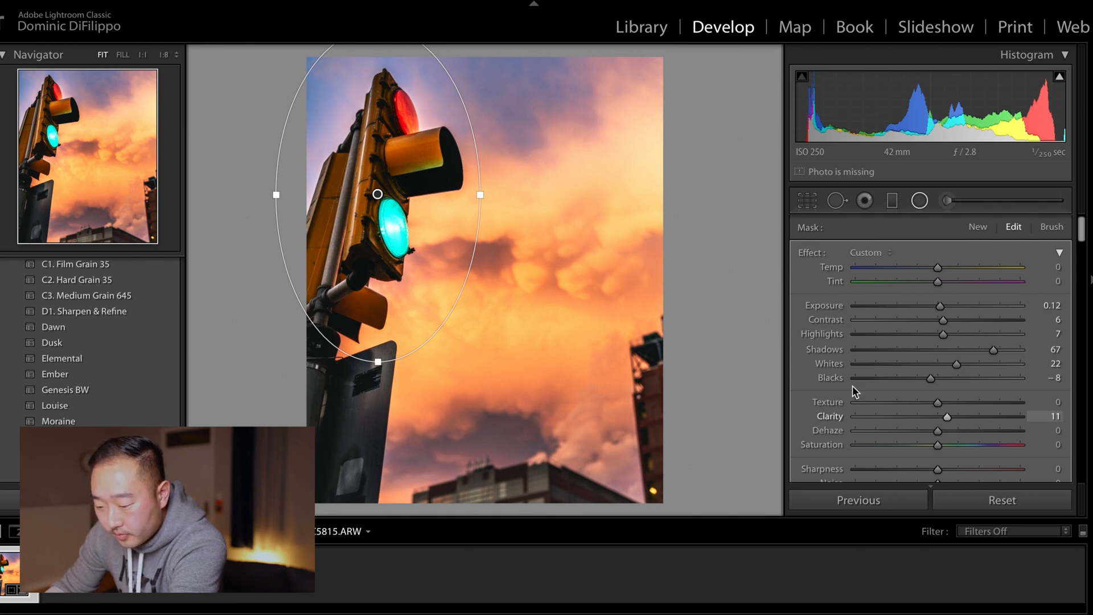
key(shift+m)
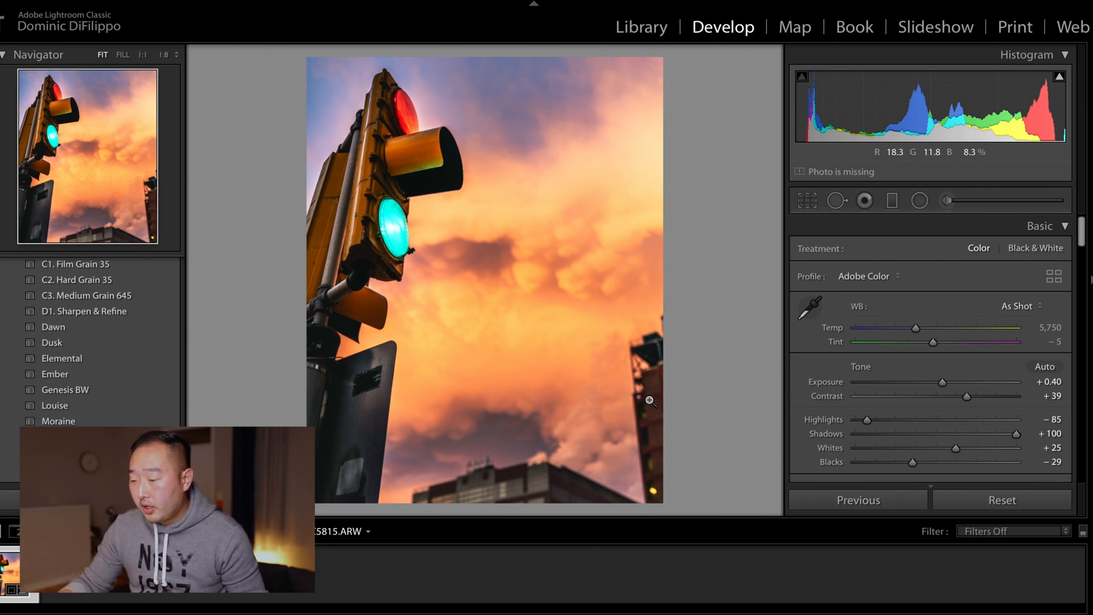
Step: Draw a graduated filter rising across the lower part of the photo near the buildings
click(893, 201)
drag(536, 419, 537, 371)
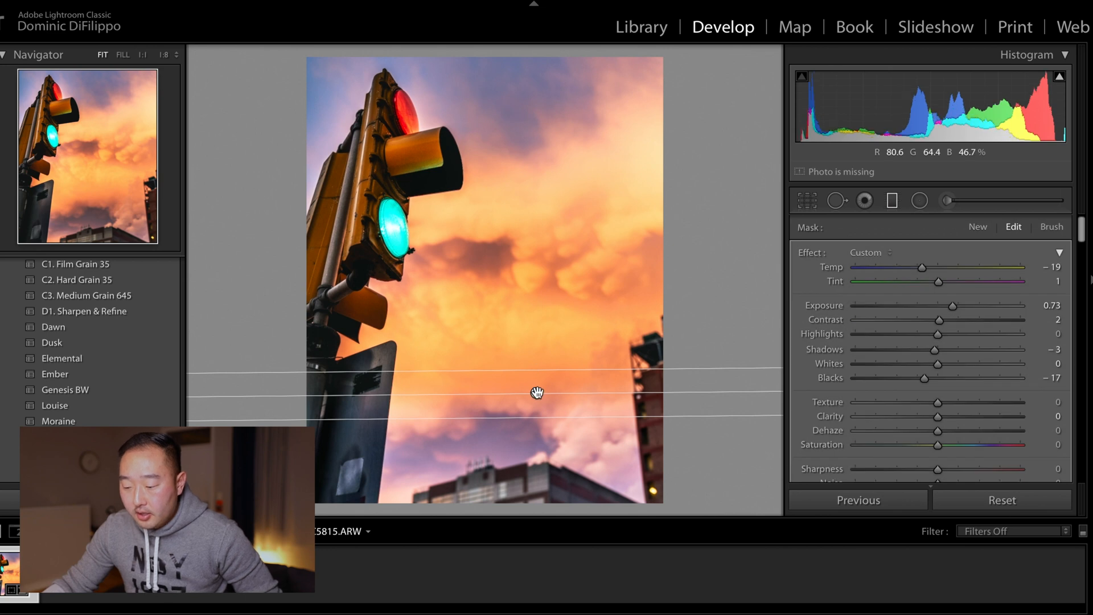
mouse_move(537, 394)
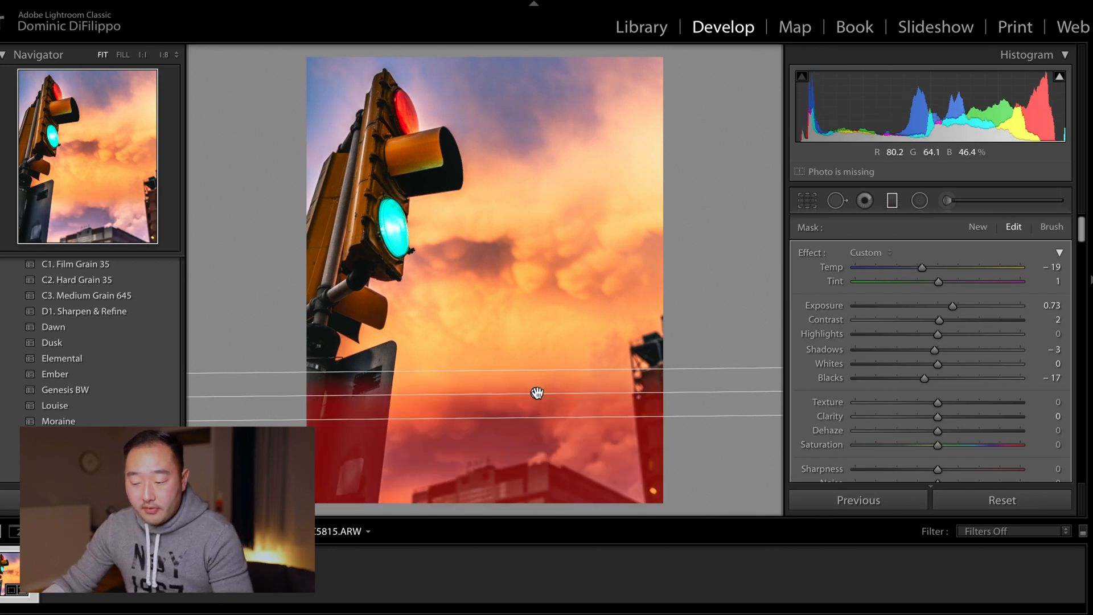
Step: Reposition the graduated filter lower across the buildings and preview its mask overlay
mouse_move(561, 394)
mouse_down()
mouse_move(529, 409)
mouse_move(514, 394)
mouse_move(554, 392)
mouse_up()
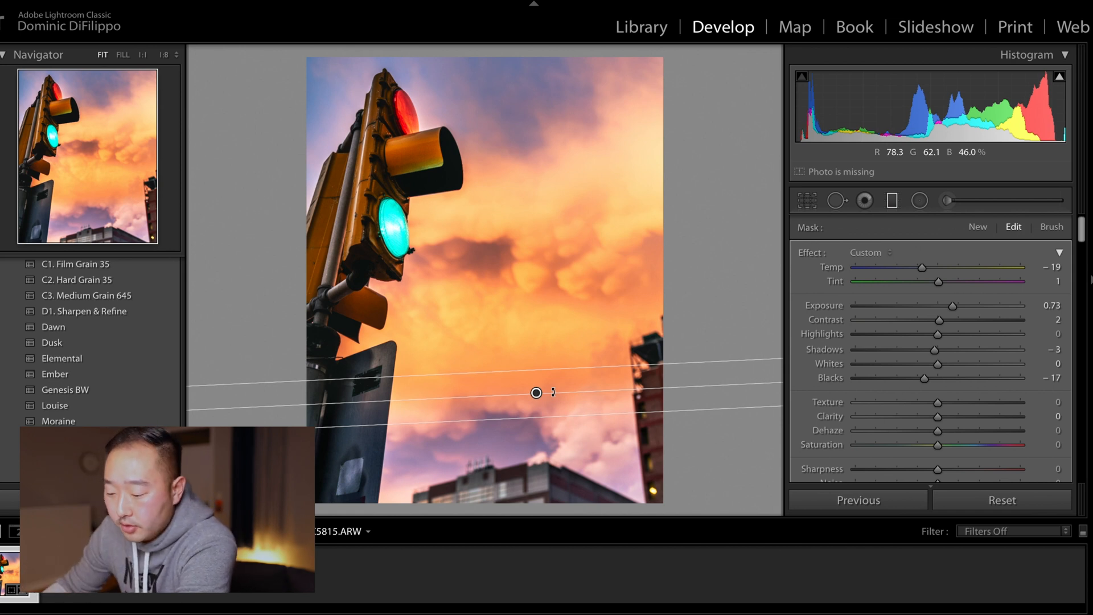
drag(538, 393, 540, 498)
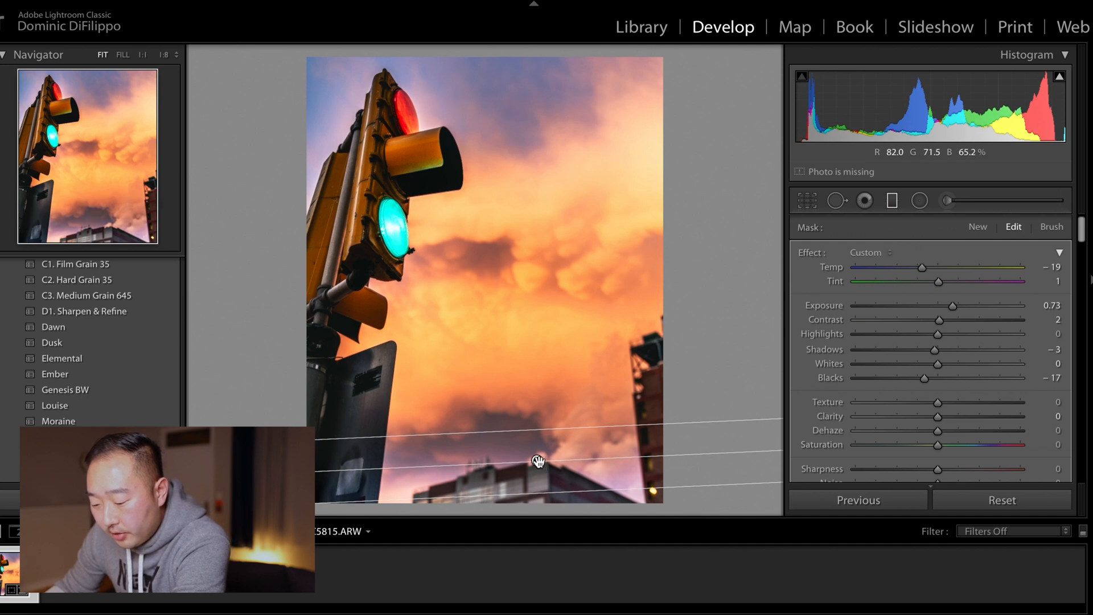
key(o)
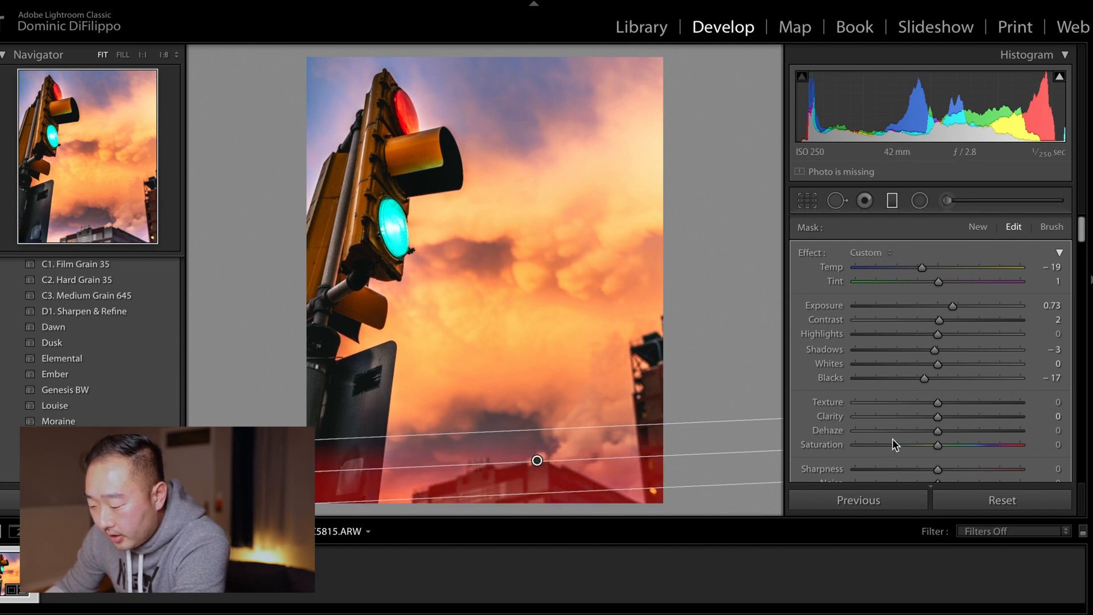
scroll(962, 422, down, 4)
key(o)
scroll(953, 418, up, 5)
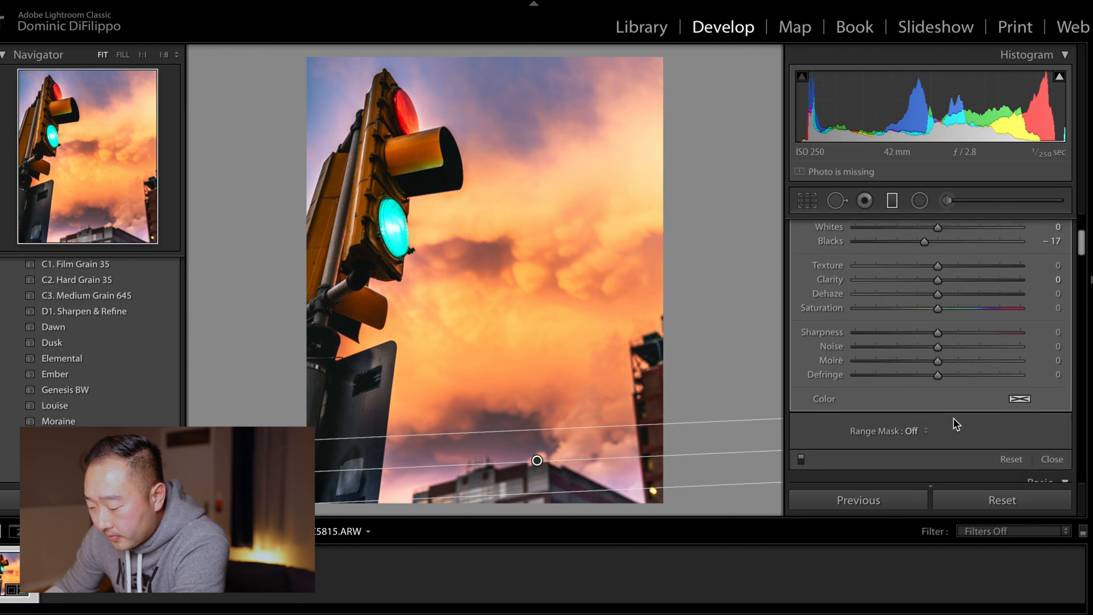
Step: Reset the graduated filter's effect sliders, nudge it slightly lower, and set Highlights -9, Shadows -14, Blacks -11
double_click(815, 255)
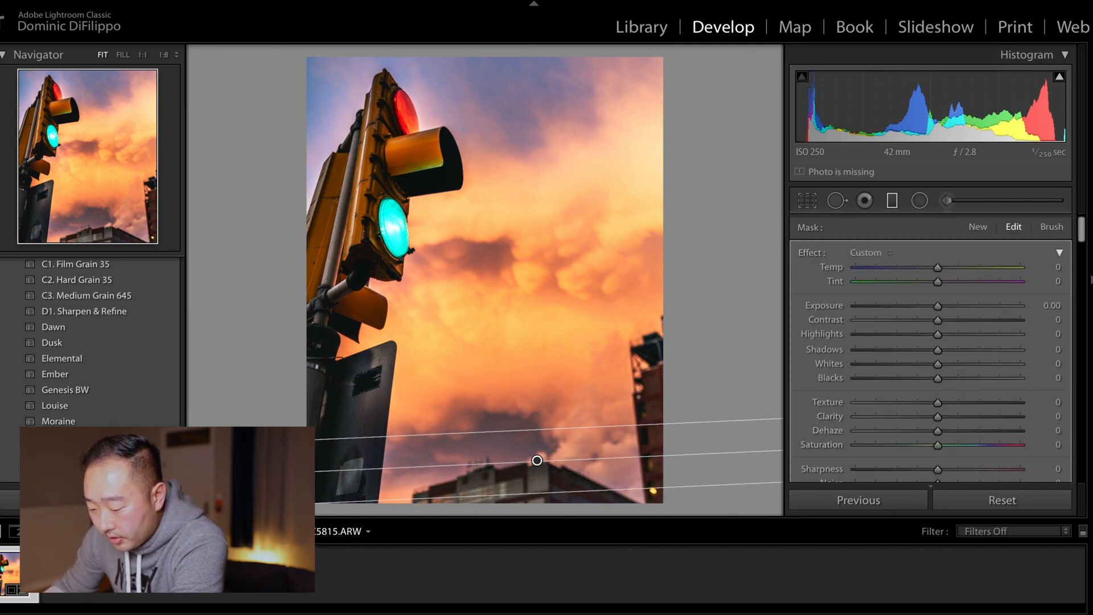
drag(537, 460, 539, 473)
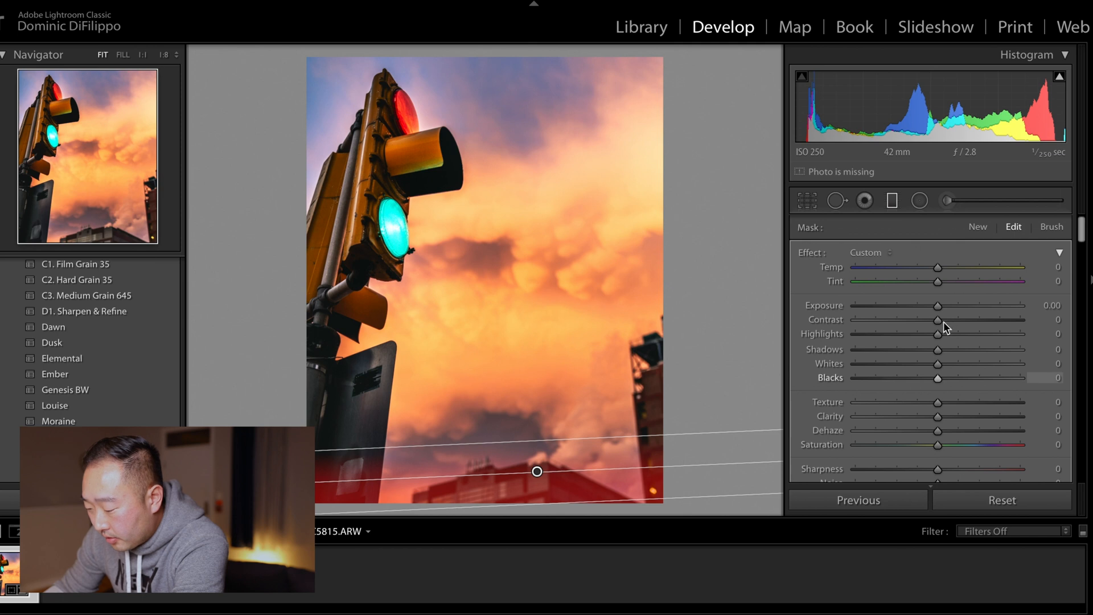
drag(939, 348, 931, 376)
drag(935, 333, 931, 334)
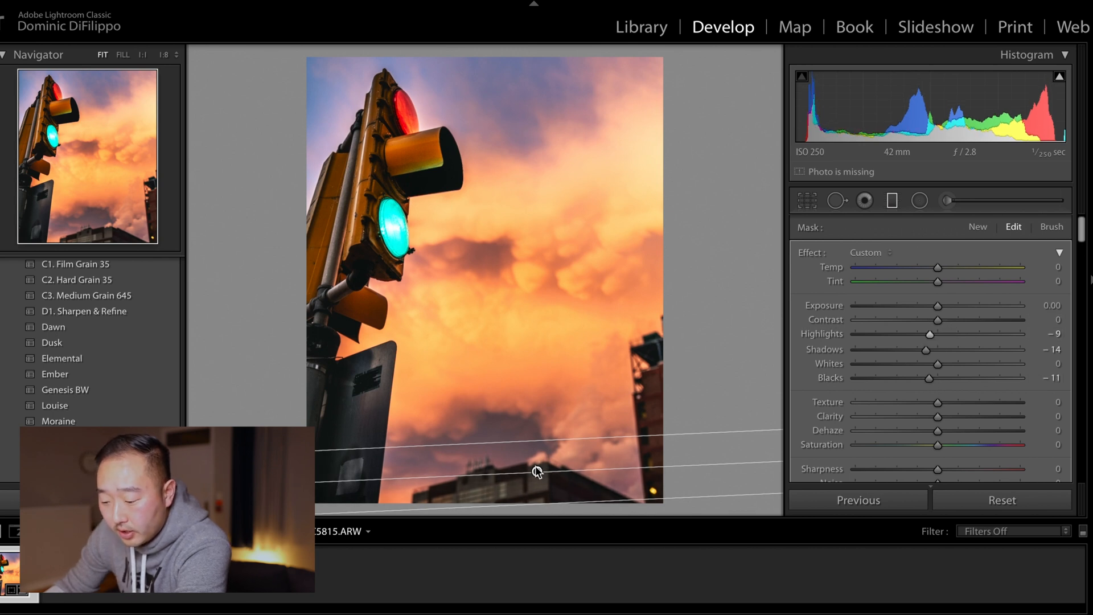
Step: Draw a radial filter over the building at the photo's right edge and stretch it taller
mouse_move(534, 470)
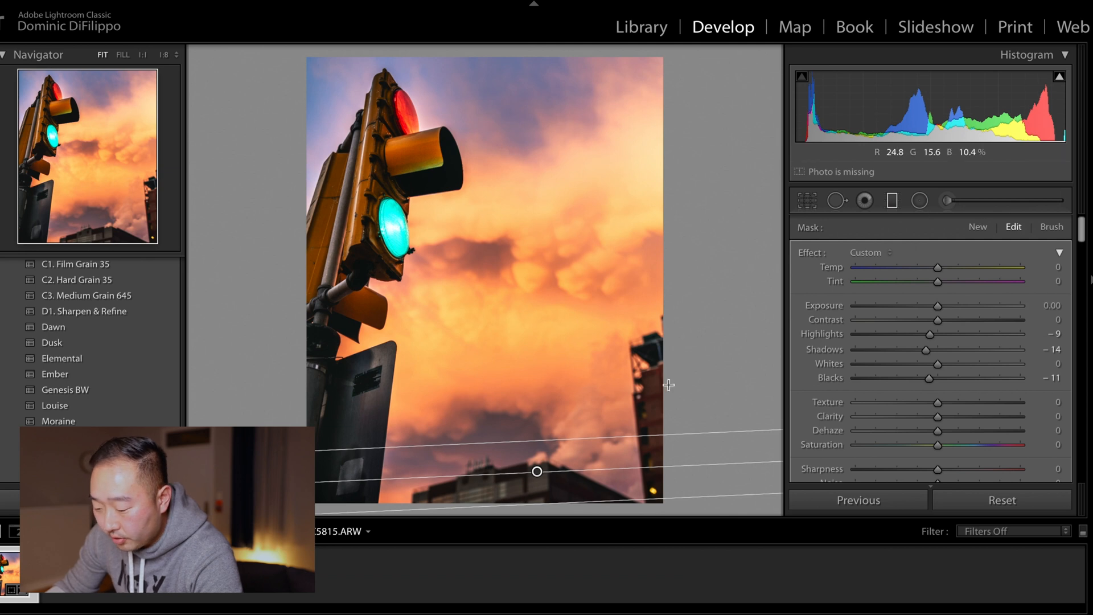
click(921, 201)
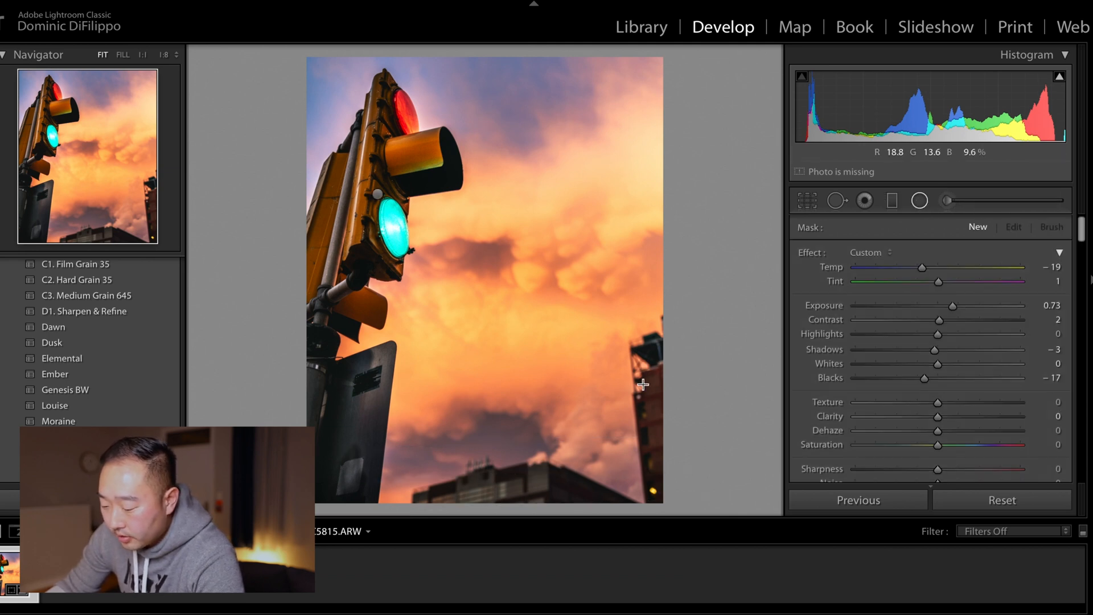
drag(644, 384, 686, 471)
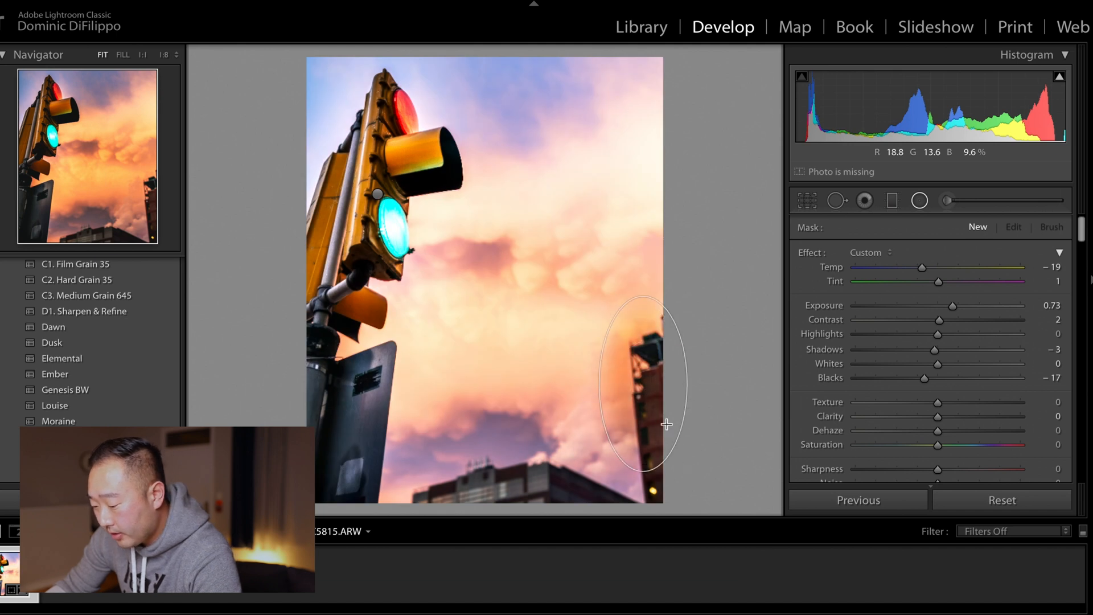
drag(649, 383, 653, 416)
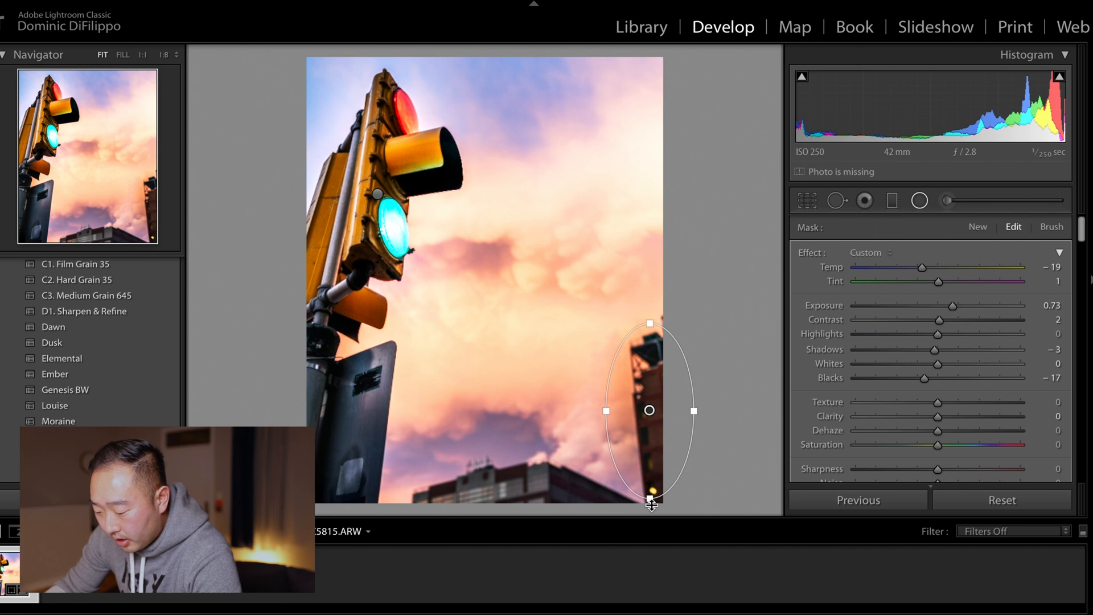
drag(650, 503, 650, 512)
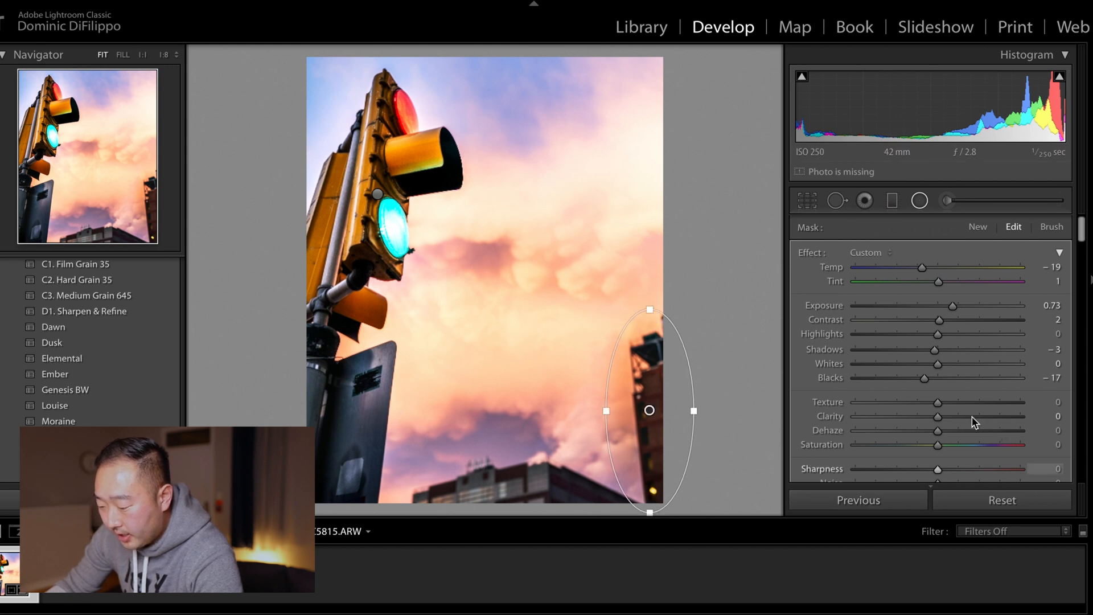
Step: Set that radial filter's Highlights to -7, Shadows -13 and Blacks -7
scroll(963, 415, down, 5)
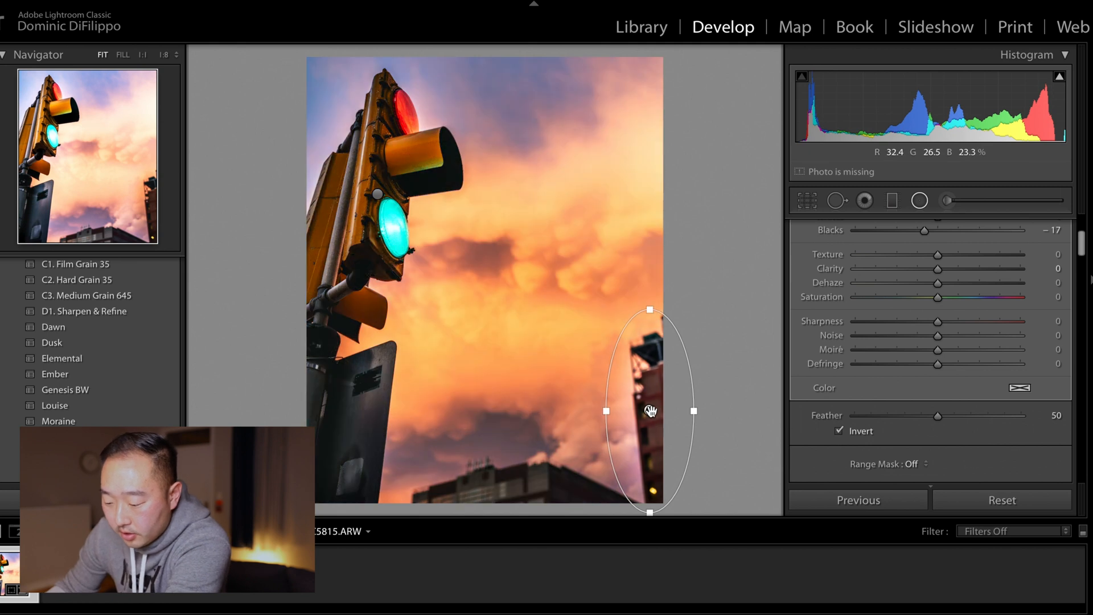
scroll(876, 365, up, 5)
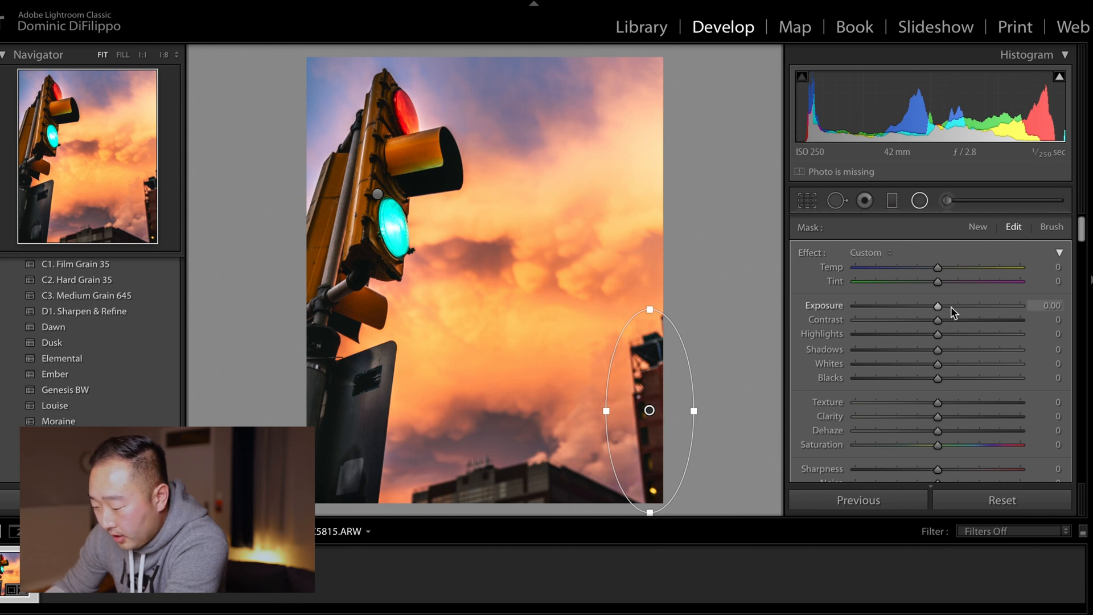
drag(928, 336, 927, 351)
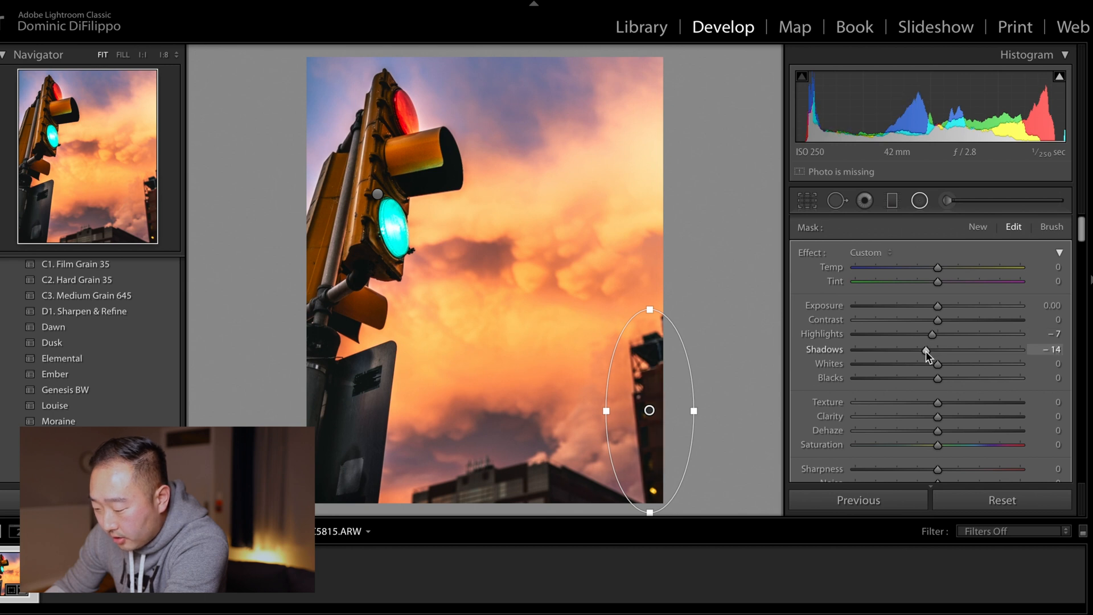
drag(938, 380, 935, 381)
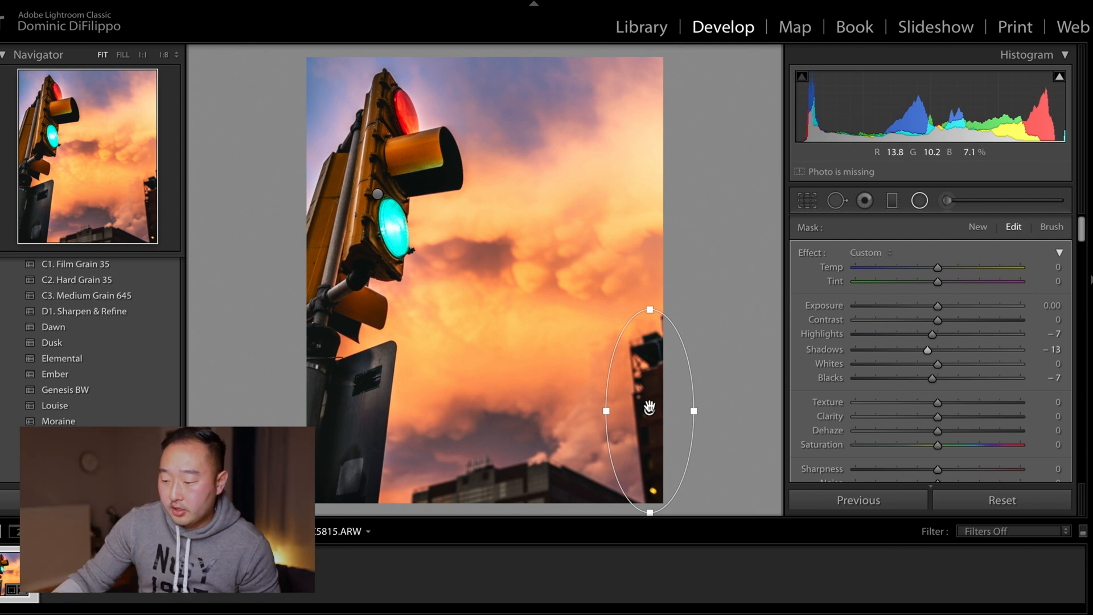
Step: Delete the radial filter on the right-edge building
mouse_move(649, 408)
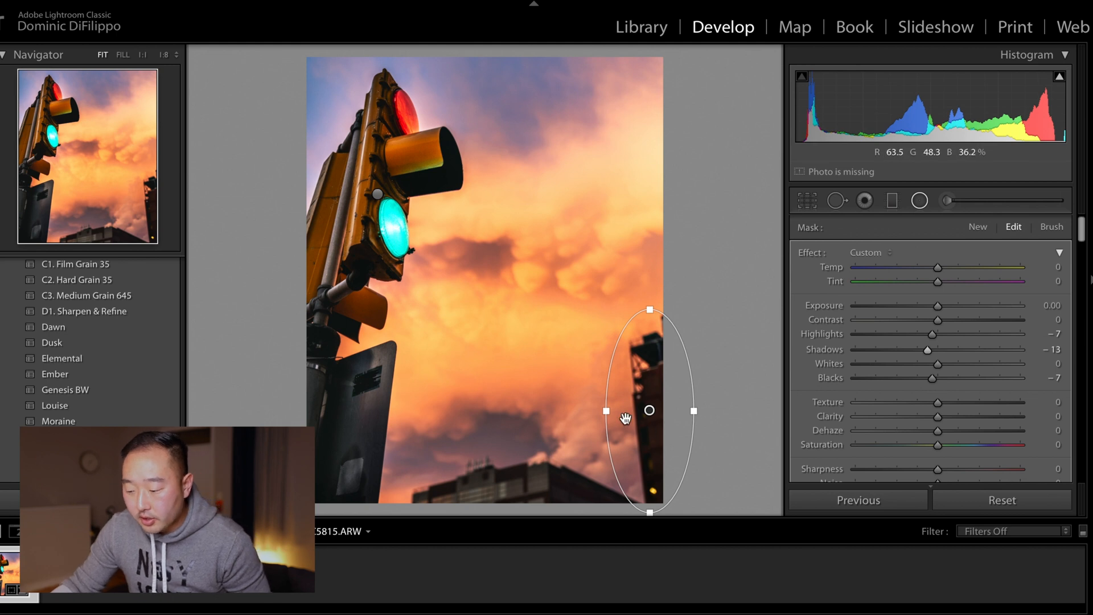
right_click(649, 410)
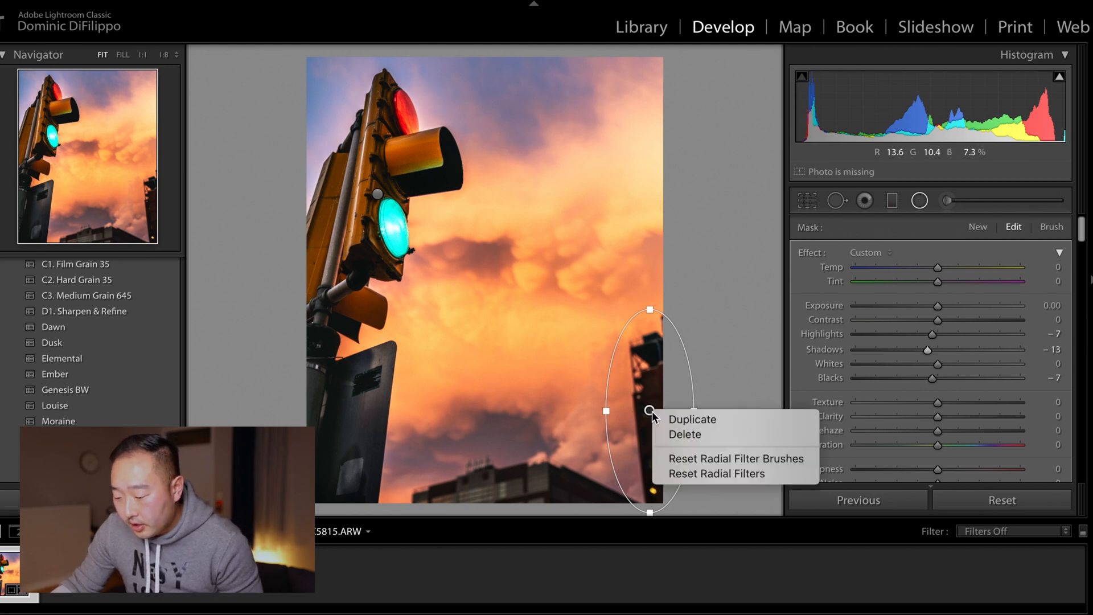
click(689, 436)
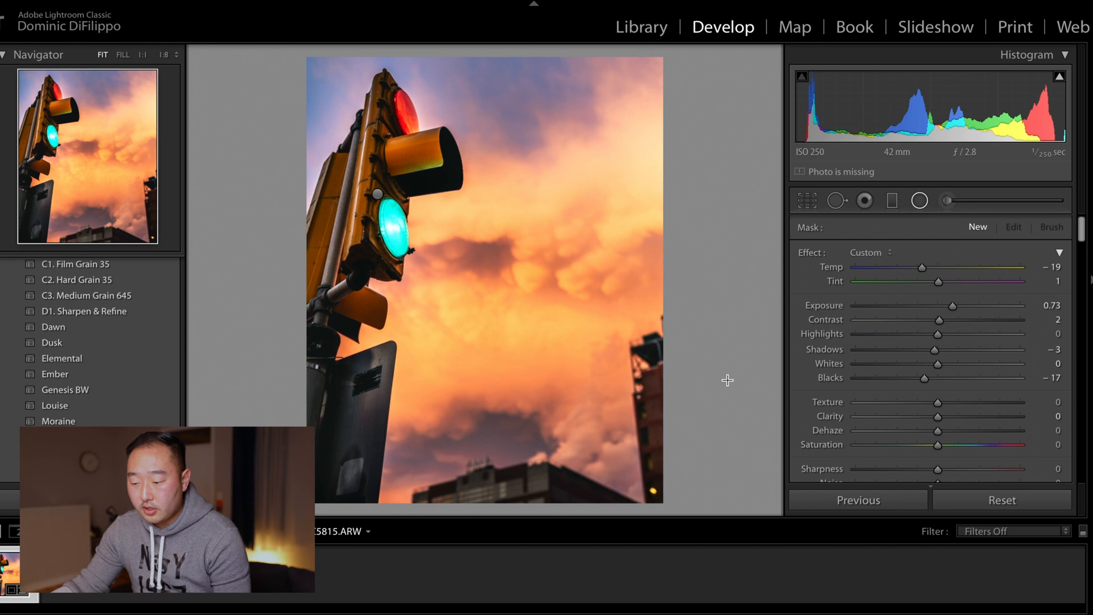
click(175, 0)
click(193, 0)
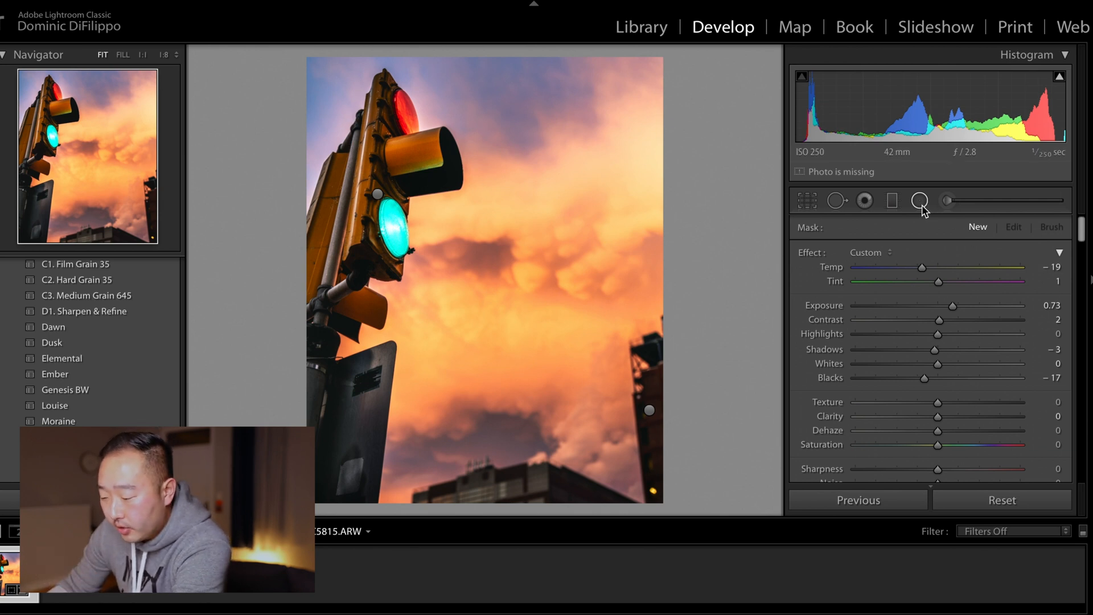
Step: Draw a new radial filter around the traffic light's upper housing and preview its mask overlay
drag(338, 171, 476, 344)
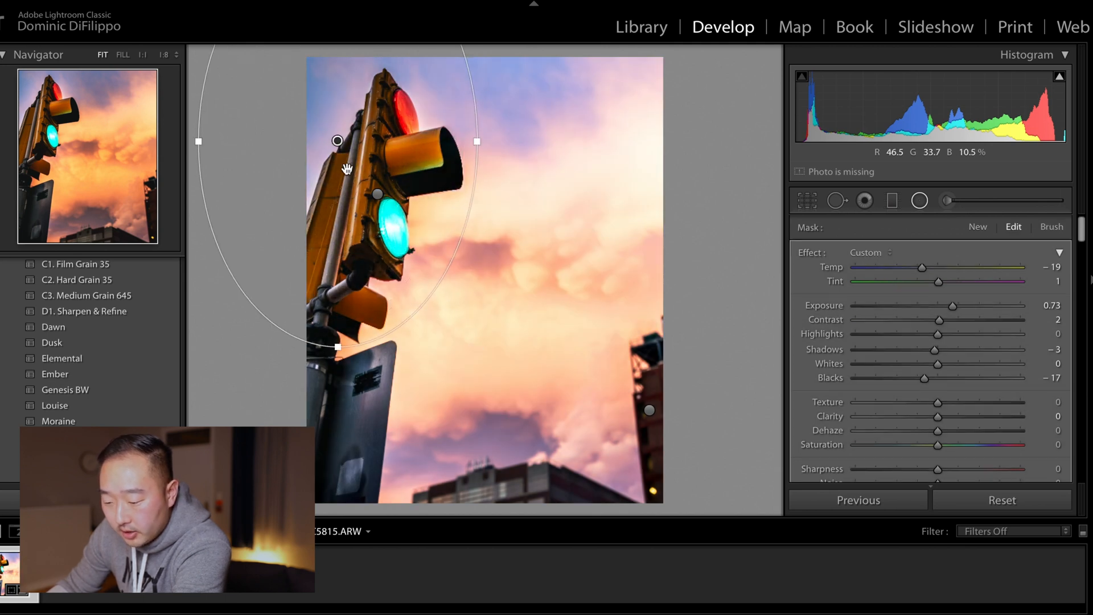
drag(337, 141, 358, 195)
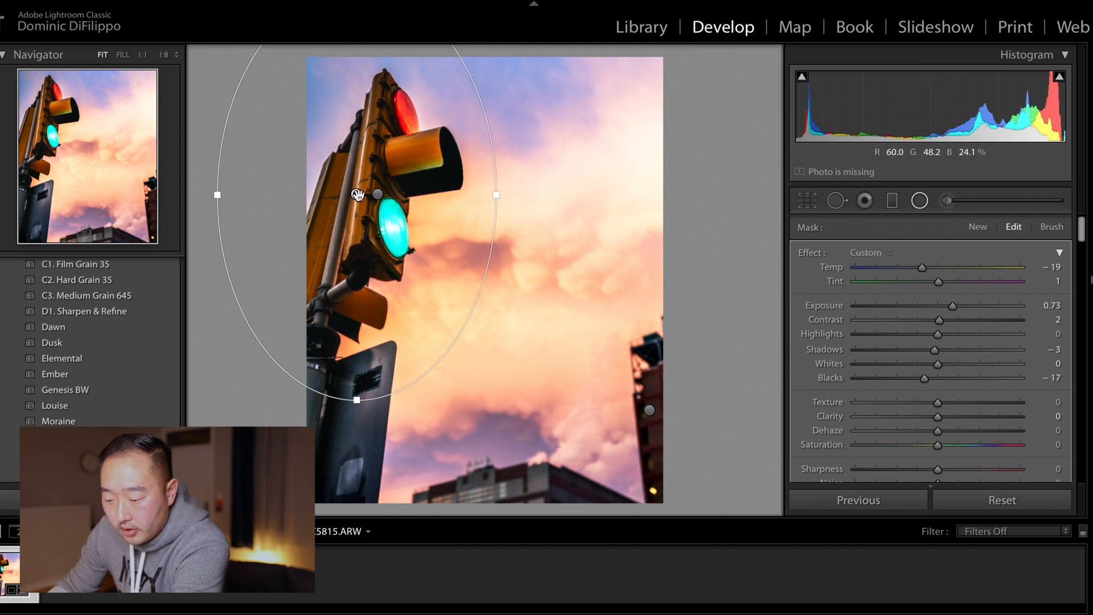
key(o)
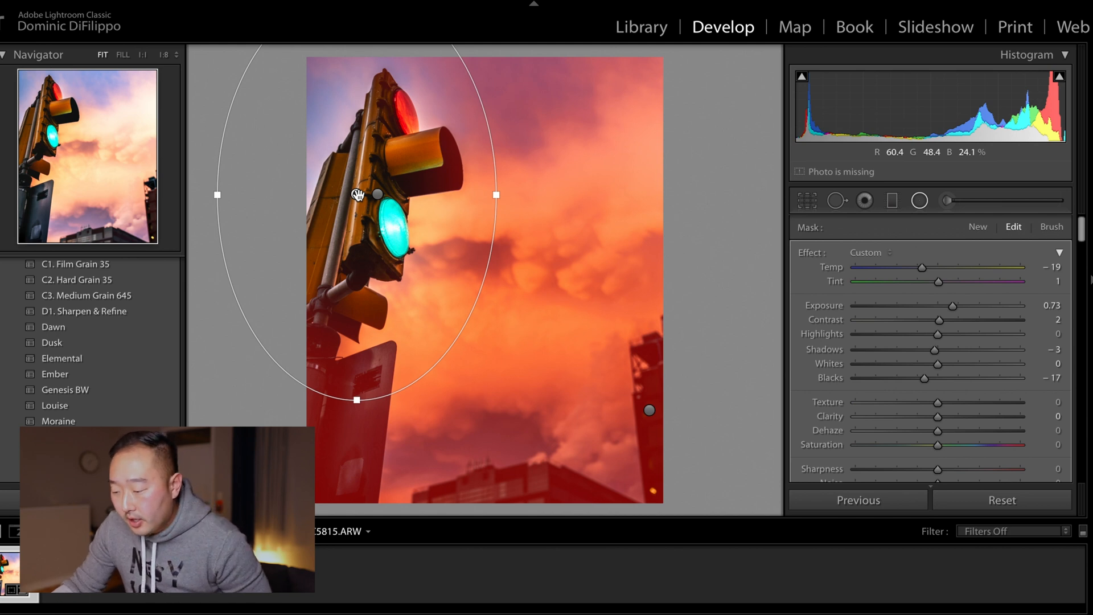
Step: Reset the new radial filter's effect sliders and set its Exposure to -1.72
scroll(968, 347, down, 4)
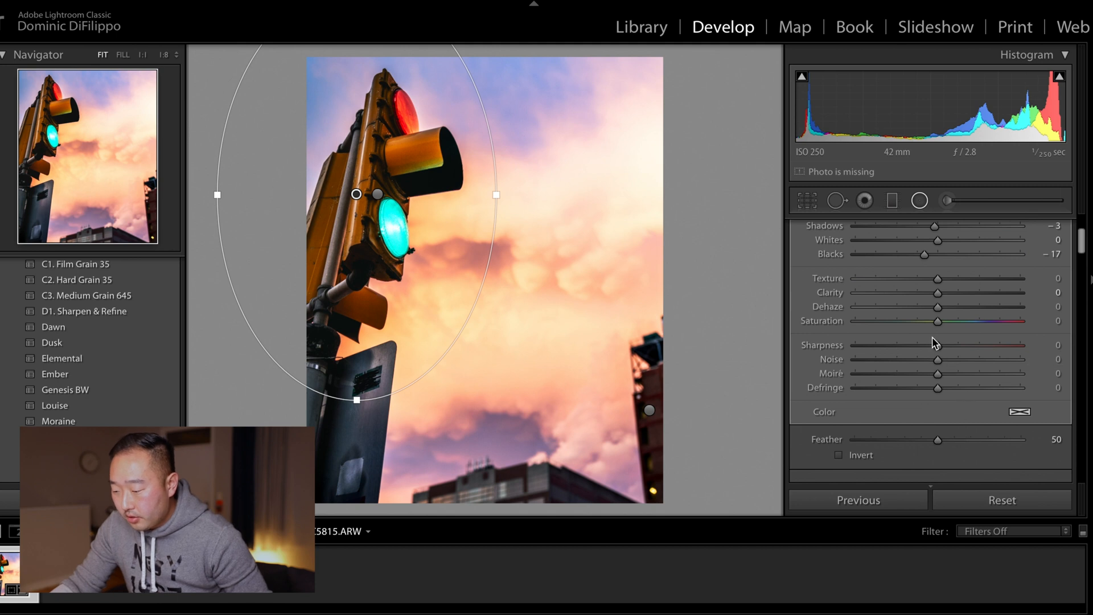
scroll(931, 344, up, 4)
double_click(819, 254)
drag(938, 306, 902, 306)
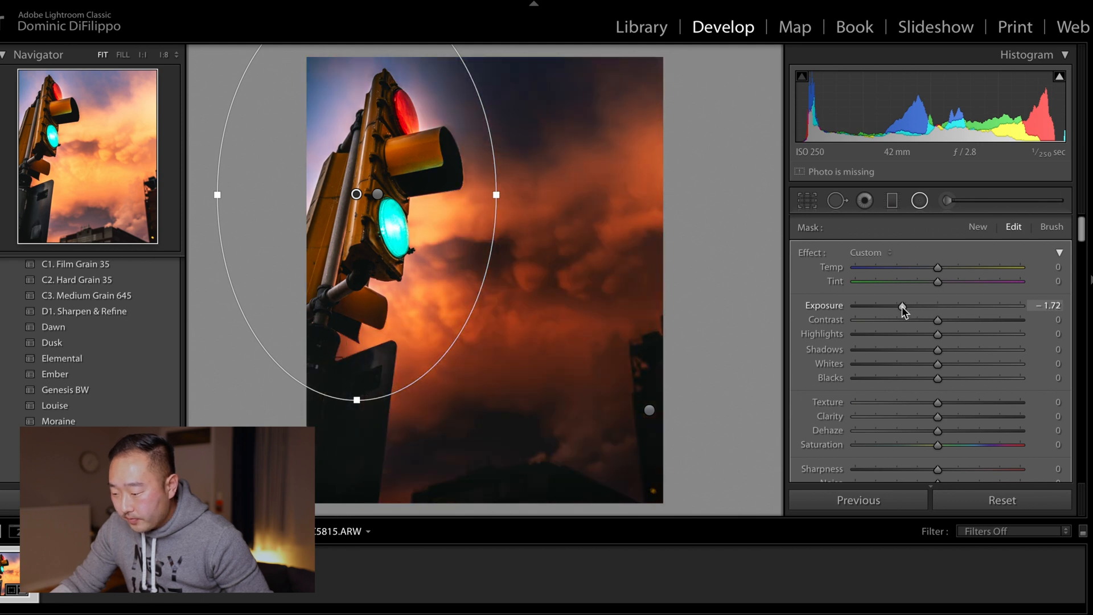
Step: Reduce the radial filter's Feather to 35
scroll(955, 350, down, 4)
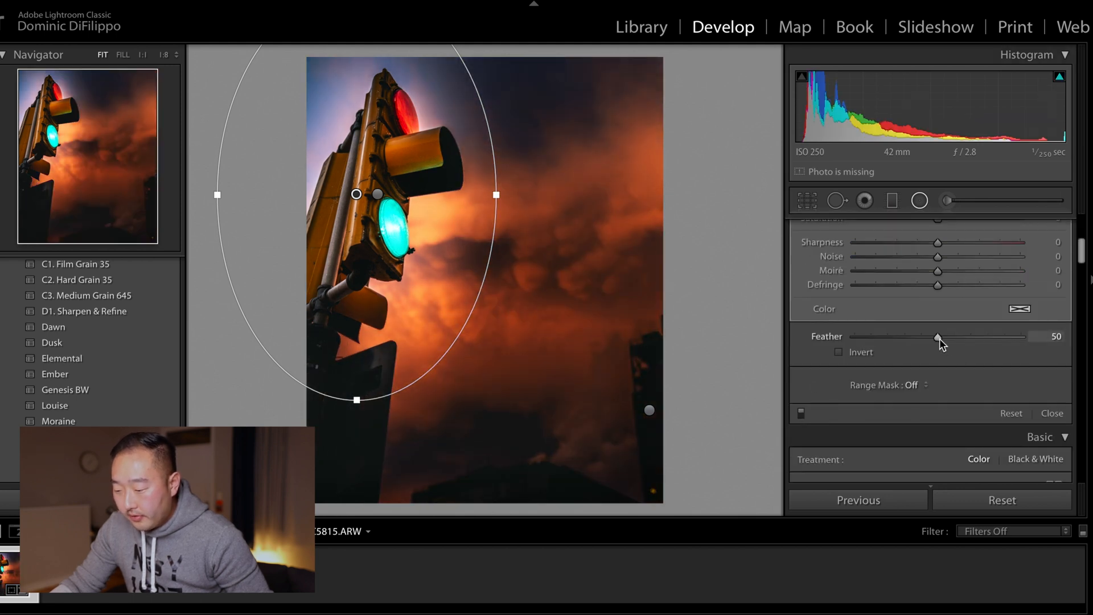
mouse_move(938, 337)
mouse_down()
mouse_move(838, 332)
mouse_move(1046, 348)
mouse_move(927, 338)
mouse_up()
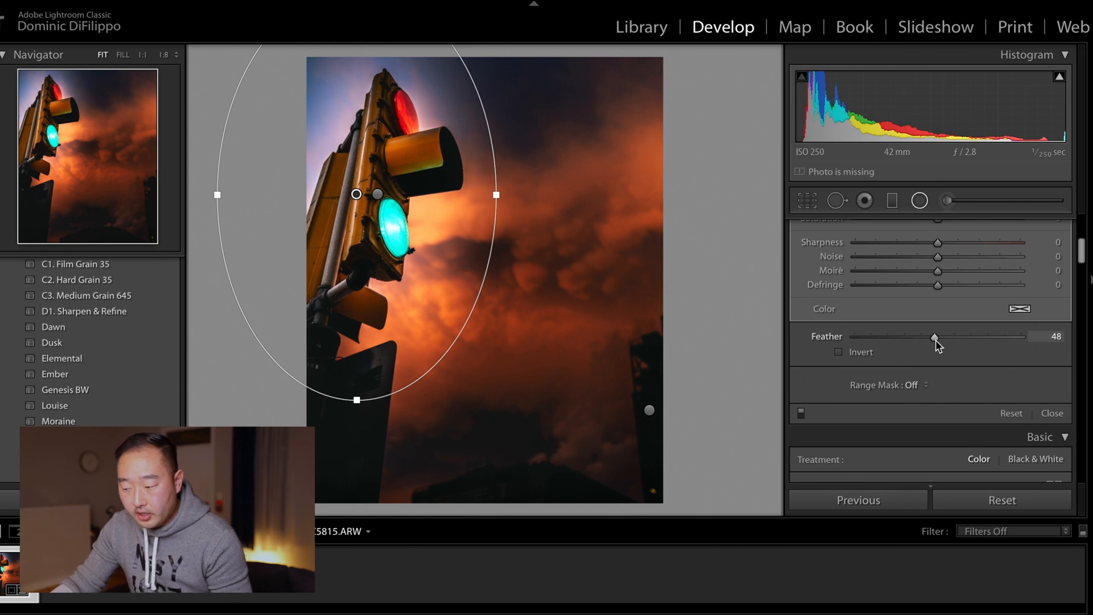
drag(938, 342, 912, 341)
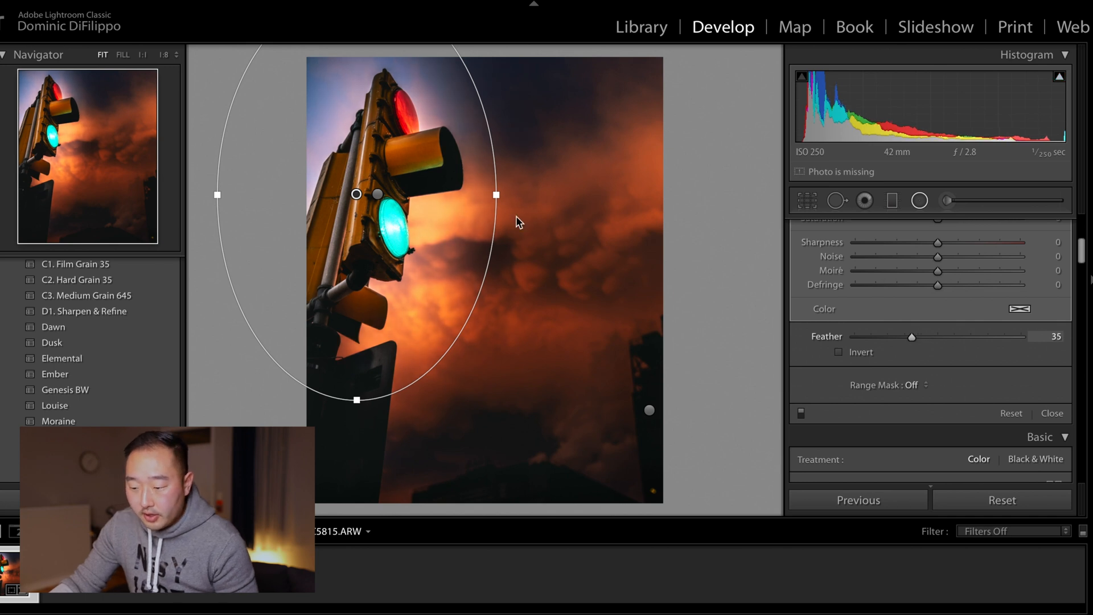
Step: Shift the radial filter slightly right and toggle its mask overlay to check coverage
drag(356, 194, 364, 192)
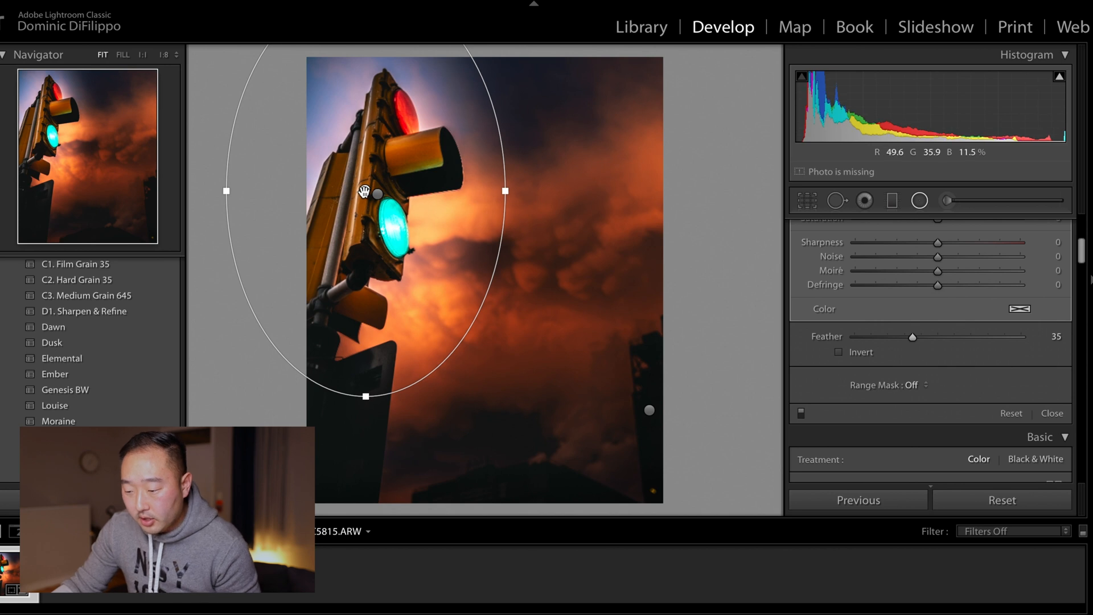
key(o)
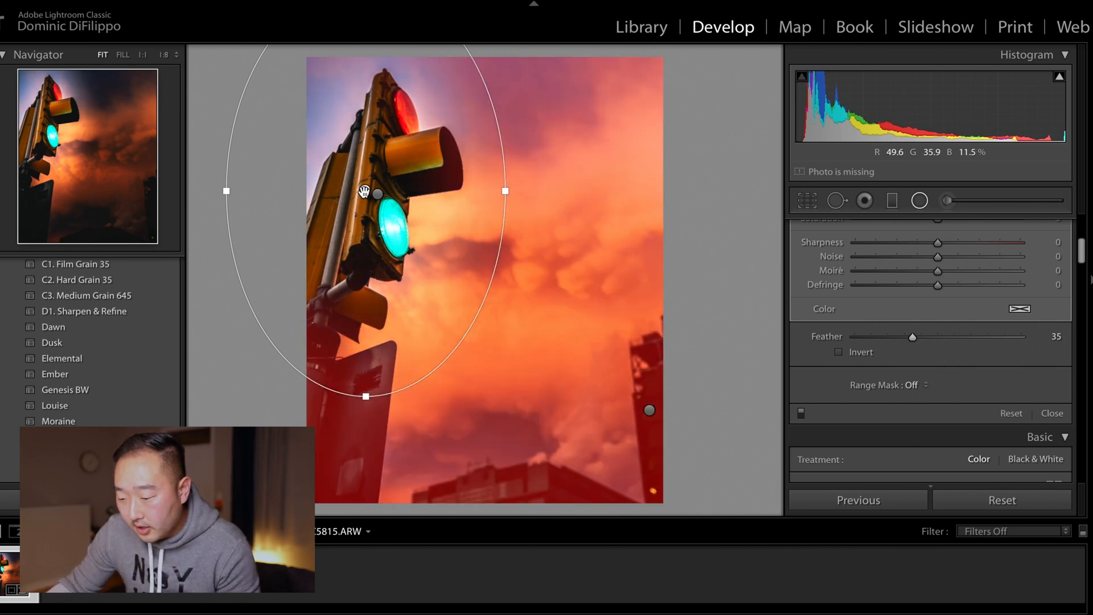
key(o)
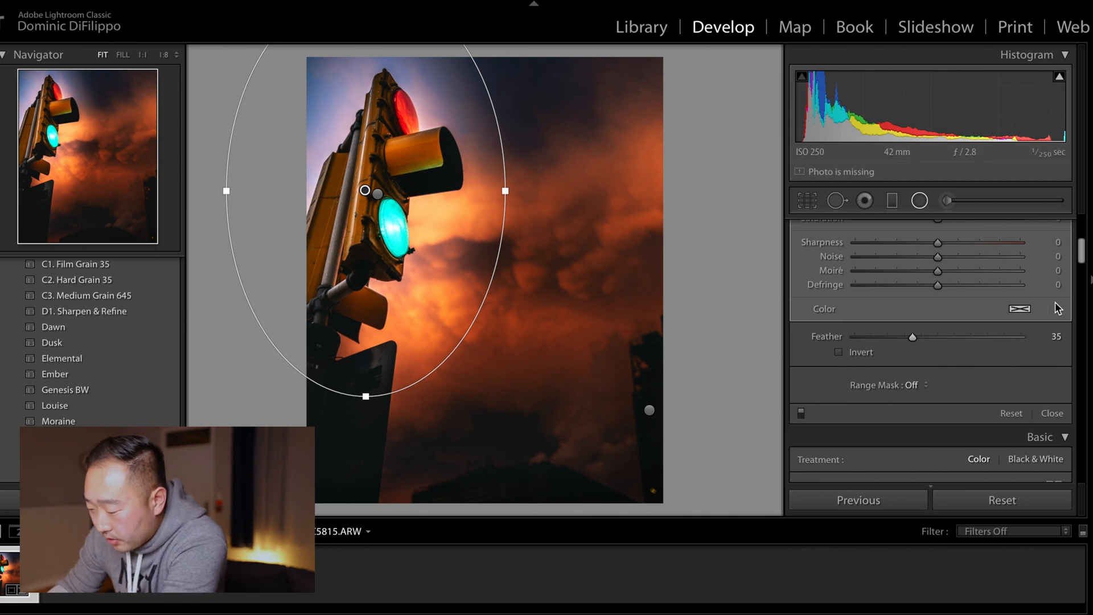
Step: Reset the radial filter's Exposure to 0.00 and set Shadows -9, Blacks -10 and Saturation -5
scroll(1058, 308, up, 5)
double_click(835, 302)
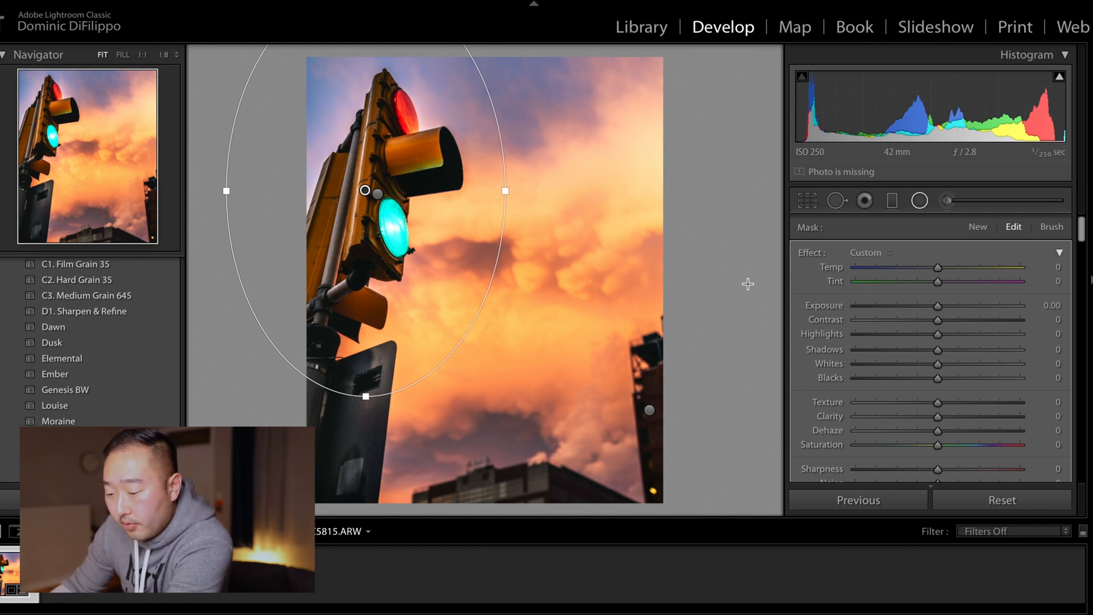
drag(939, 307, 936, 307)
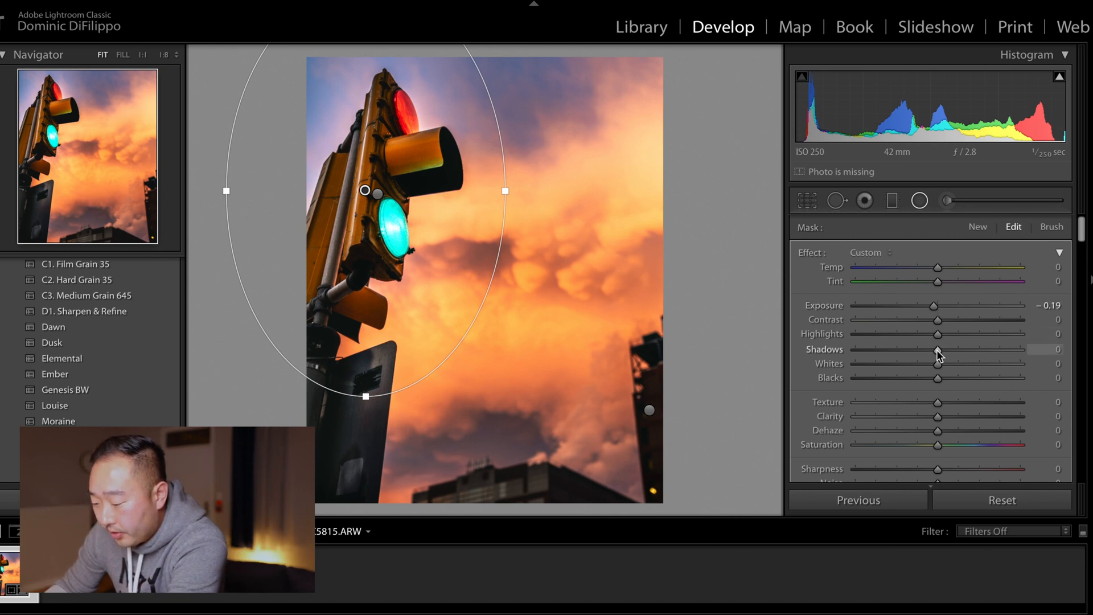
double_click(826, 303)
drag(941, 357, 929, 377)
drag(938, 334, 945, 337)
double_click(888, 337)
scroll(923, 370, down, 3)
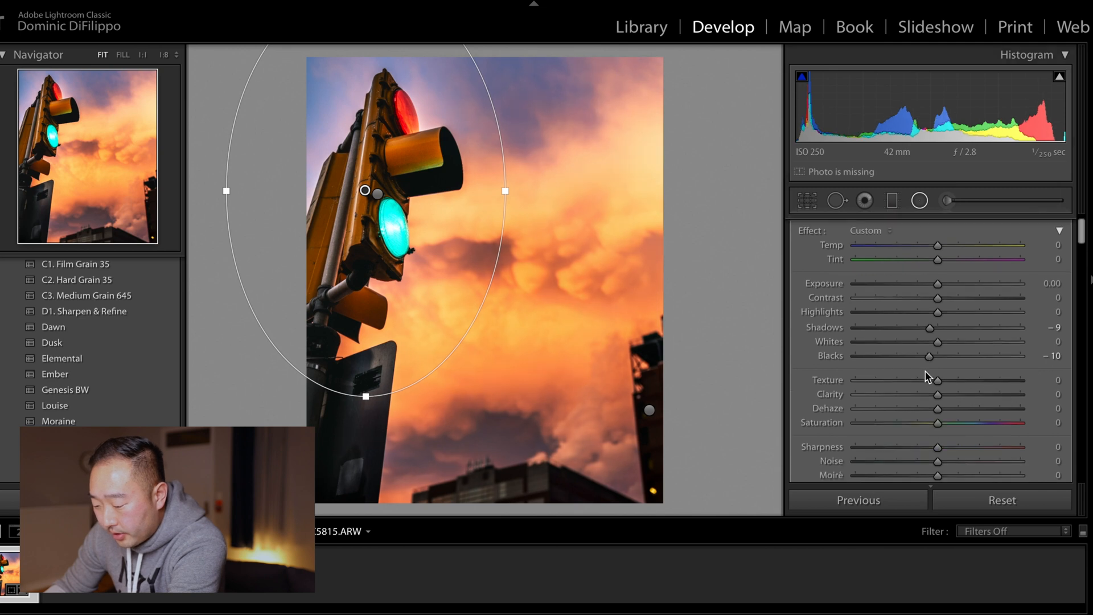
drag(938, 397, 937, 398)
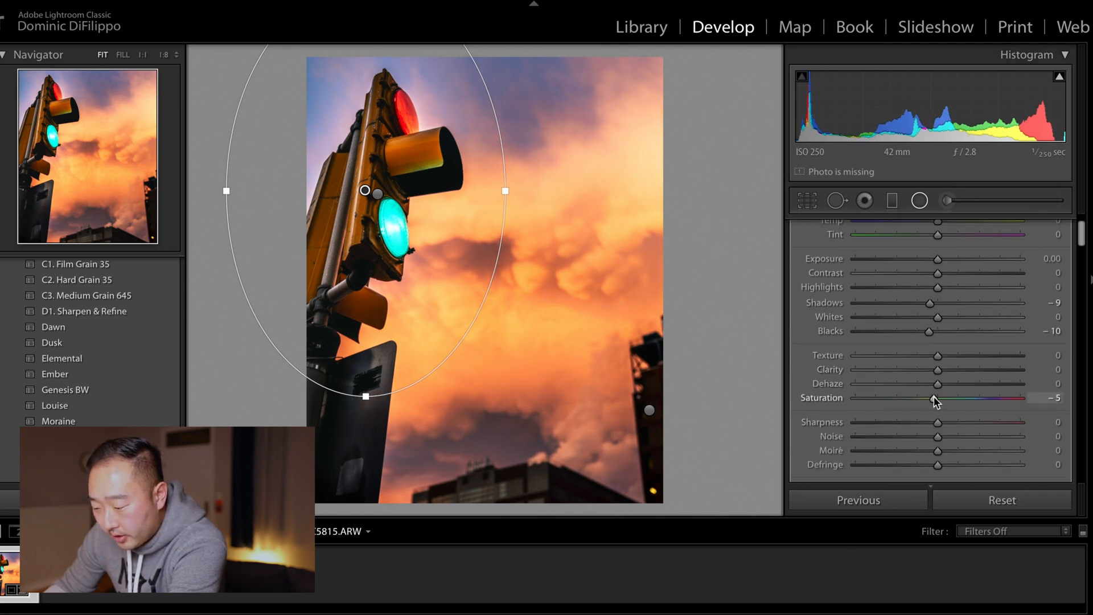
Step: Set the radial filter's Saturation to -7 and delete that radial filter
drag(932, 396, 931, 397)
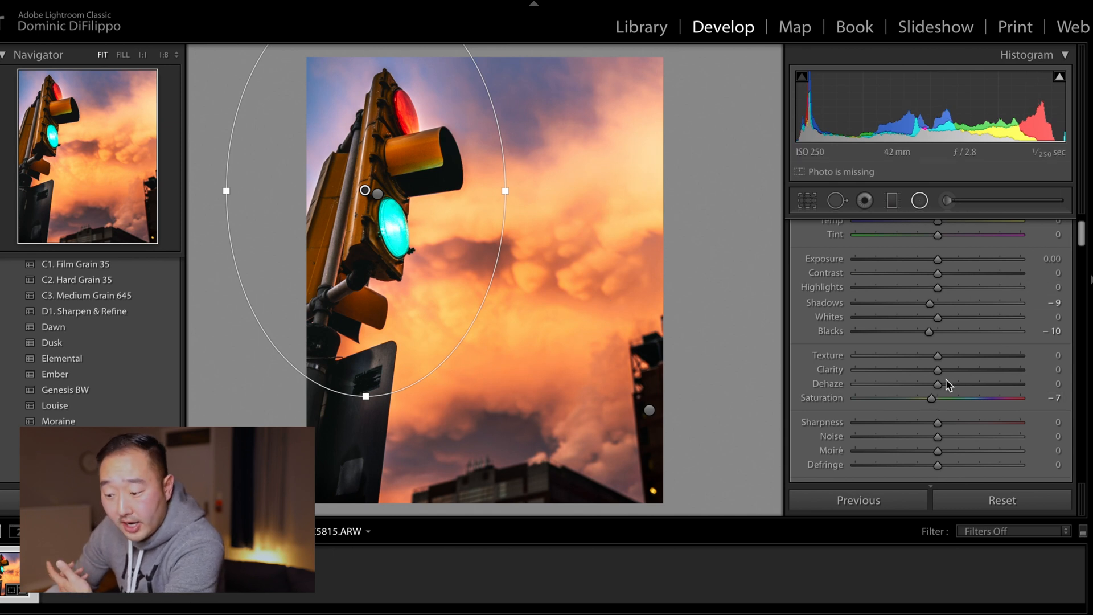
click(744, 291)
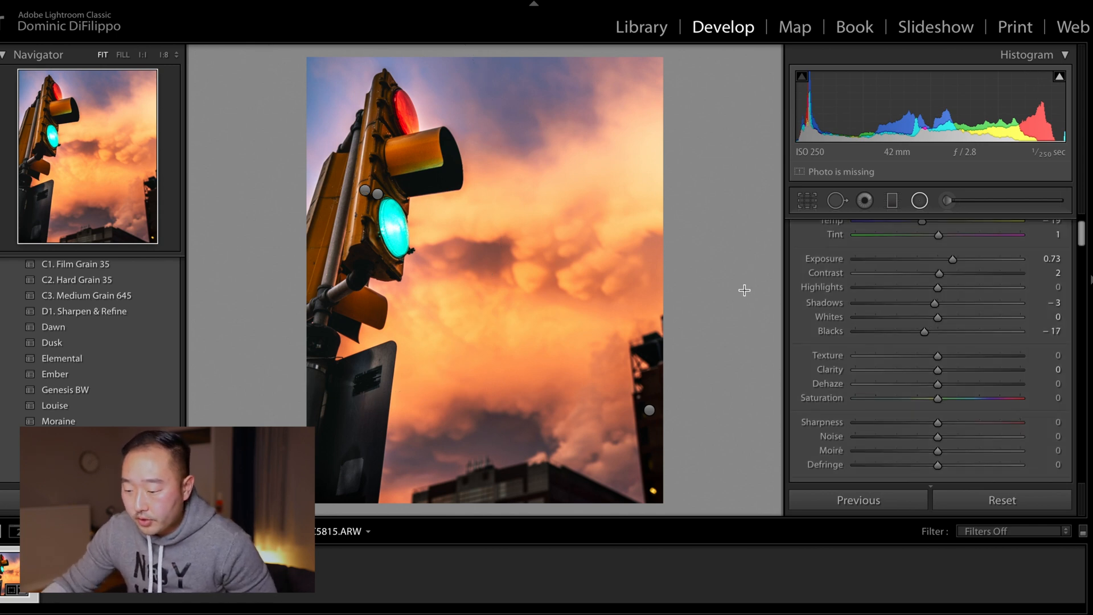
right_click(364, 191)
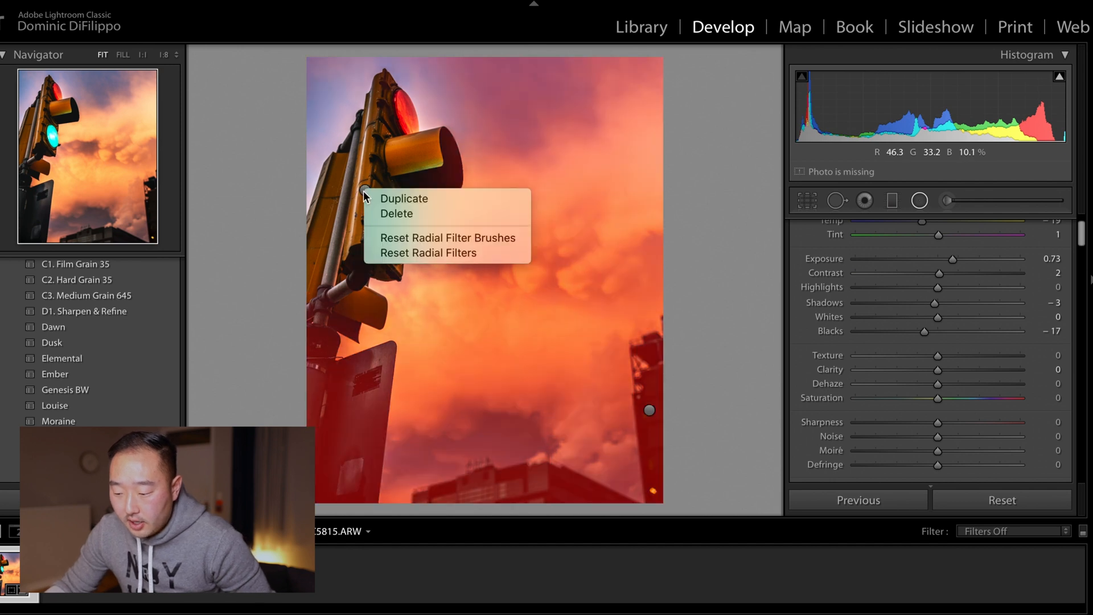
click(427, 216)
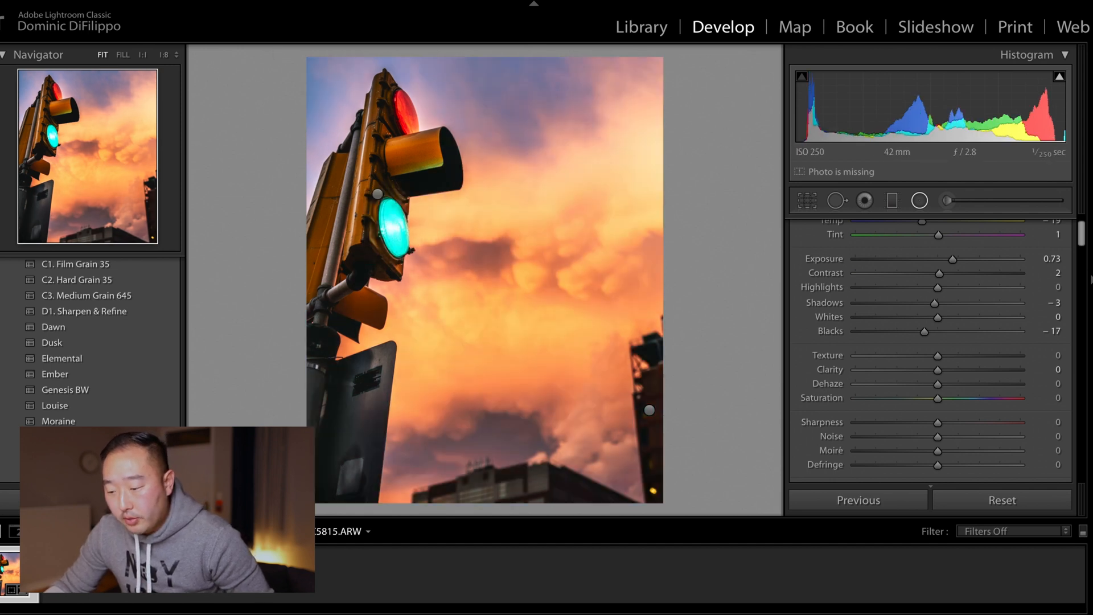
Step: Compare the edited photo with the original in before/after views, closing the radial filter tool
click(174, 0)
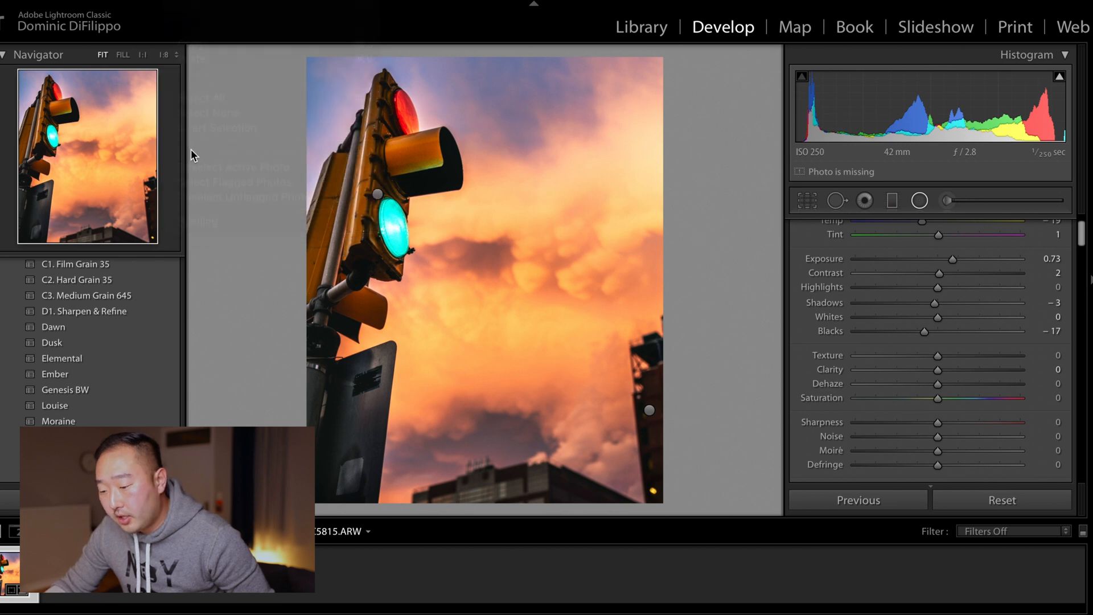
click(179, 2)
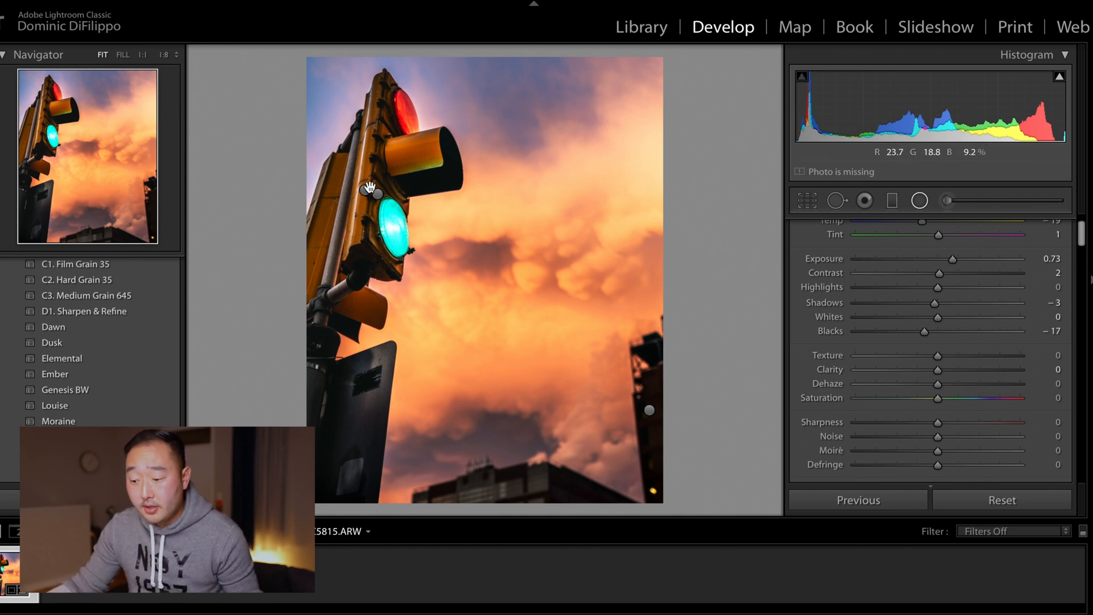
key(backslash)
key(backslash)
key(y)
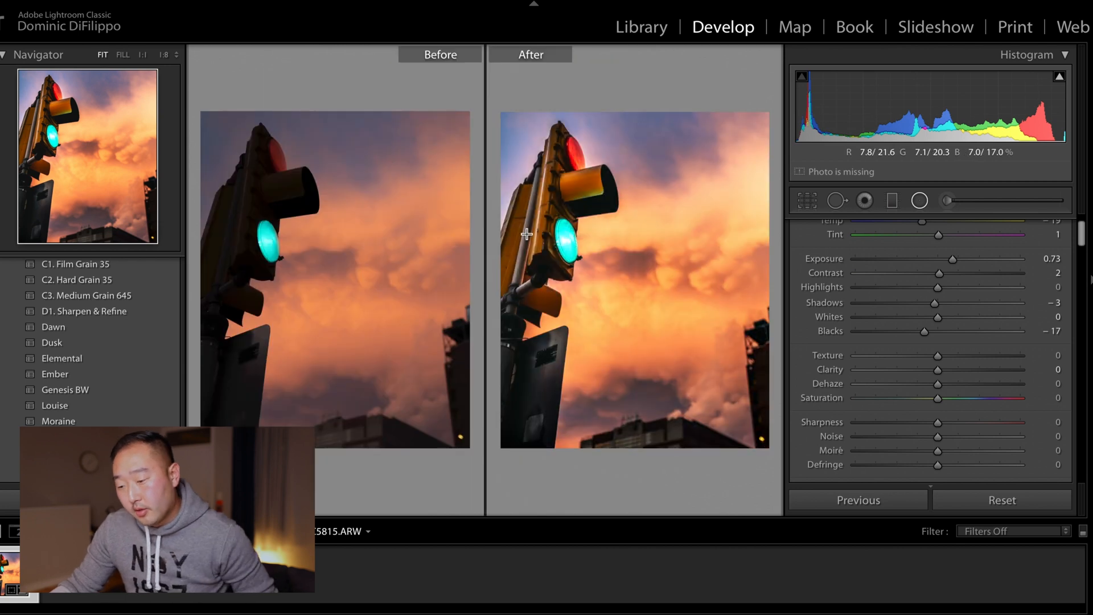
key(shift+m)
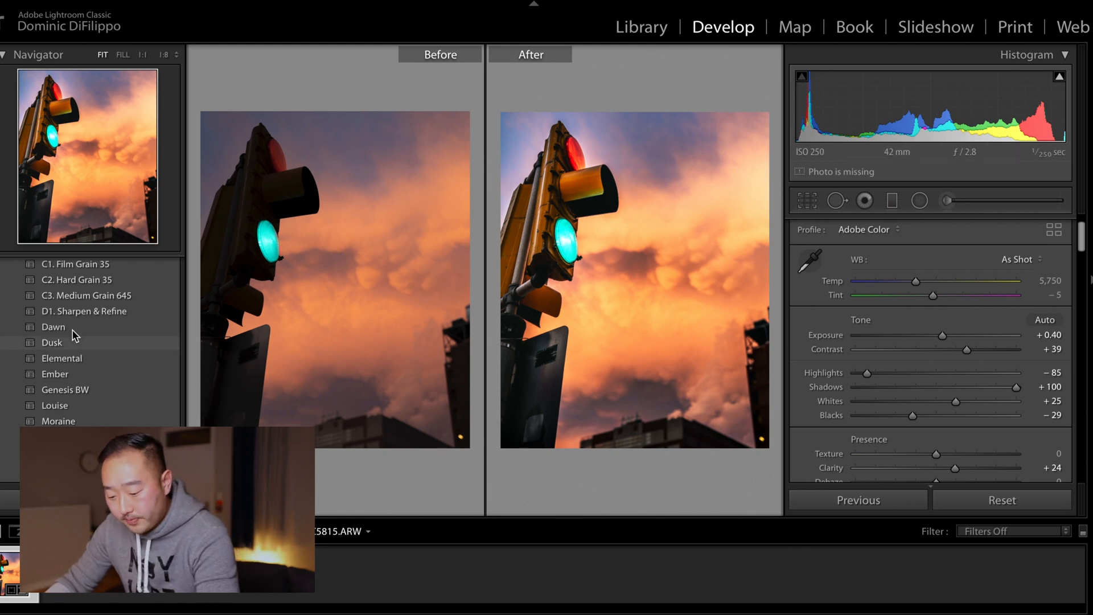
key(y)
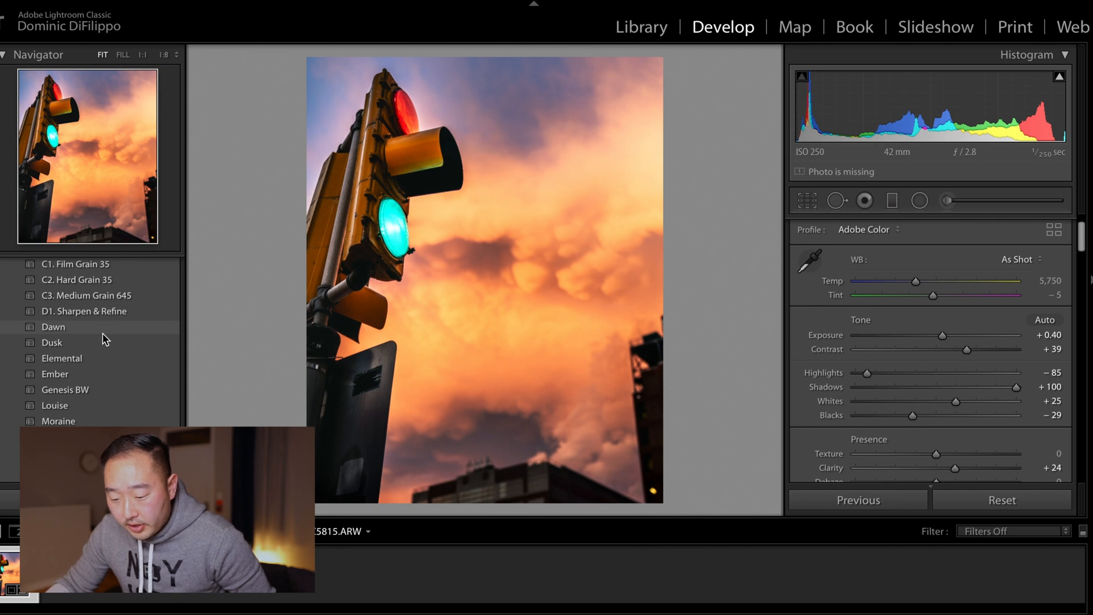